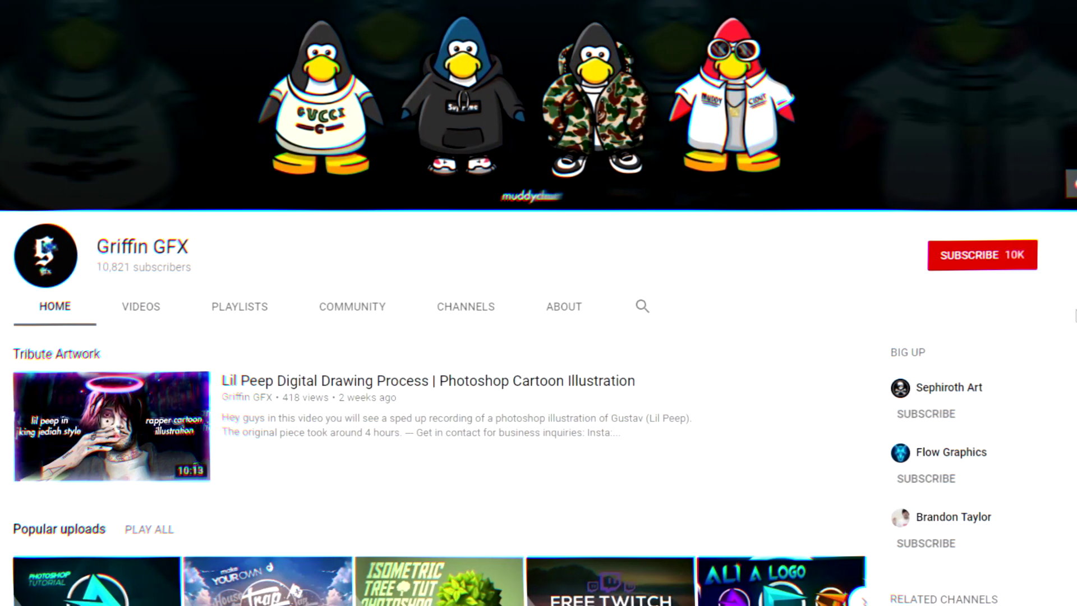
{"action": "left_click", "coordinate": [969, 269]}
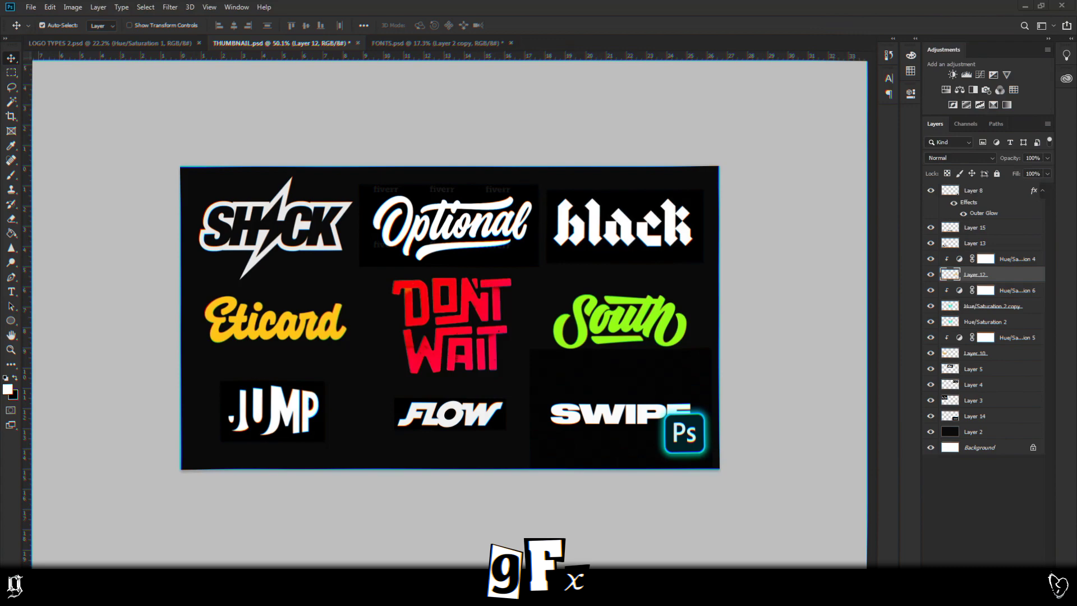
Examine the lettering logo examples in THUMBNAIL.psd and the font samples in FONTS.psd
{"action": "scroll", "coordinate": [503, 208], "scroll_direction": "up", "scroll_amount": 5}
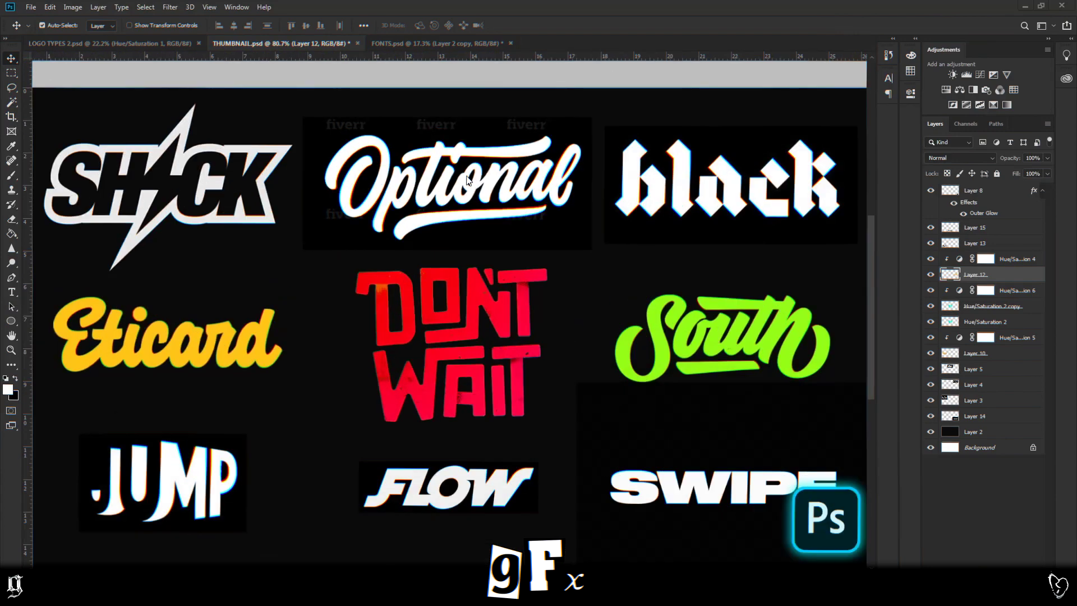
{"action": "scroll", "coordinate": [504, 208], "scroll_direction": "down", "scroll_amount": 4}
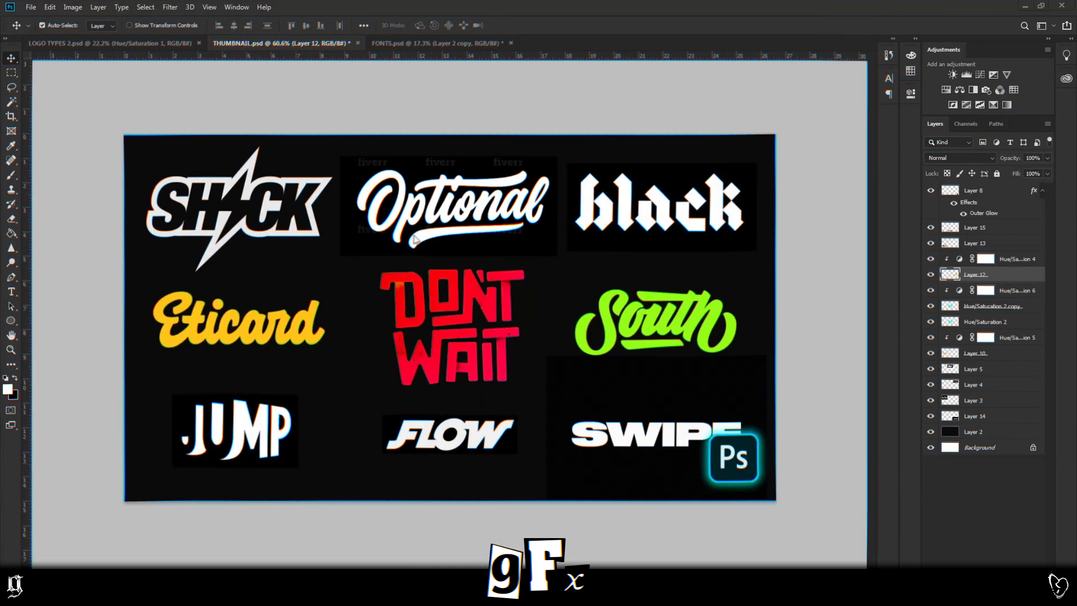
{"action": "scroll", "coordinate": [789, 314], "scroll_direction": "up", "scroll_amount": 3}
{"action": "scroll", "coordinate": [790, 313], "scroll_direction": "up", "scroll_amount": 2}
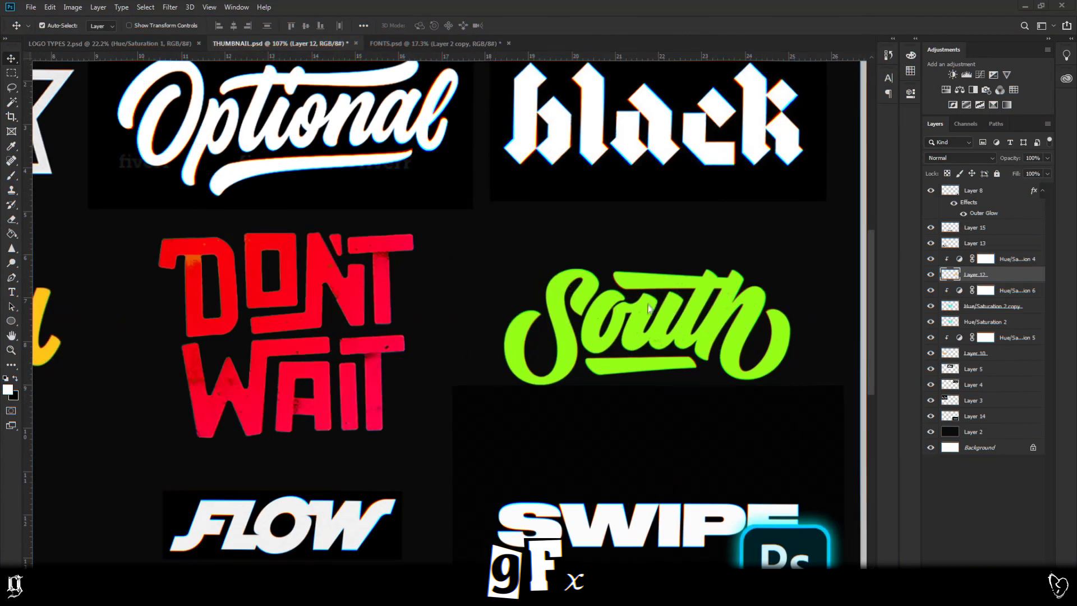
{"action": "scroll", "coordinate": [599, 329], "scroll_direction": "down", "scroll_amount": 2}
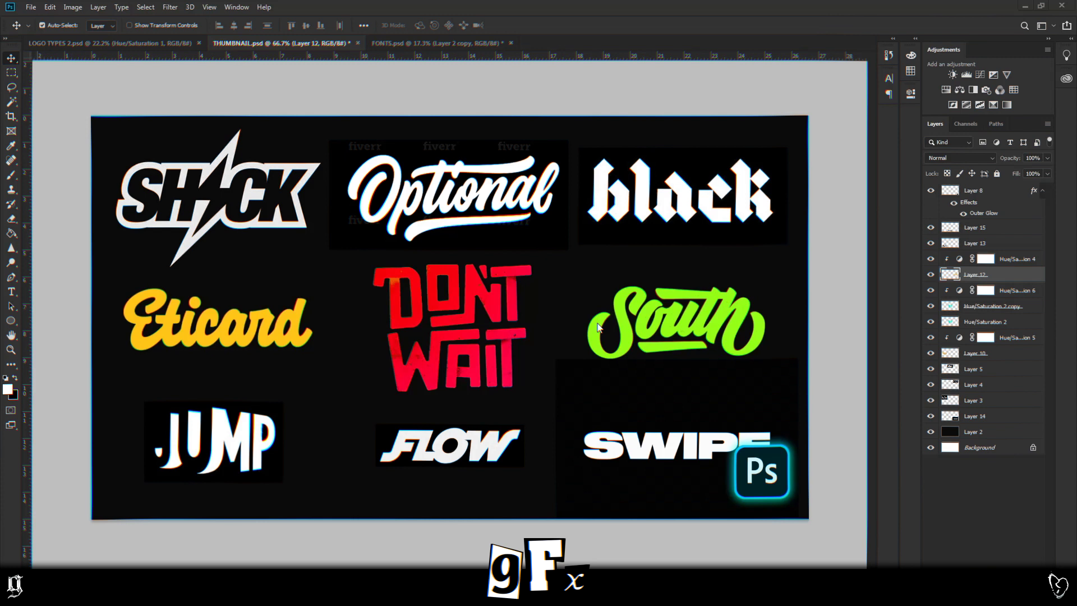
{"action": "left_click", "coordinate": [399, 43]}
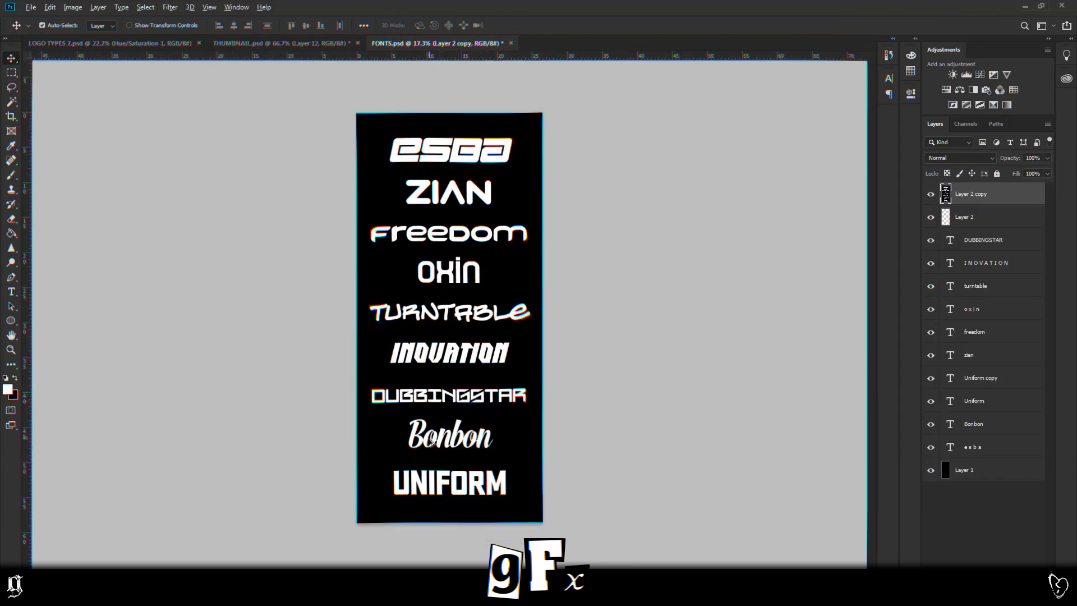
{"action": "scroll", "coordinate": [438, 414], "scroll_direction": "up", "scroll_amount": 4}
{"action": "scroll", "coordinate": [440, 456], "scroll_direction": "down", "scroll_amount": 2}
{"action": "scroll", "coordinate": [462, 514], "scroll_direction": "up", "scroll_amount": 6}
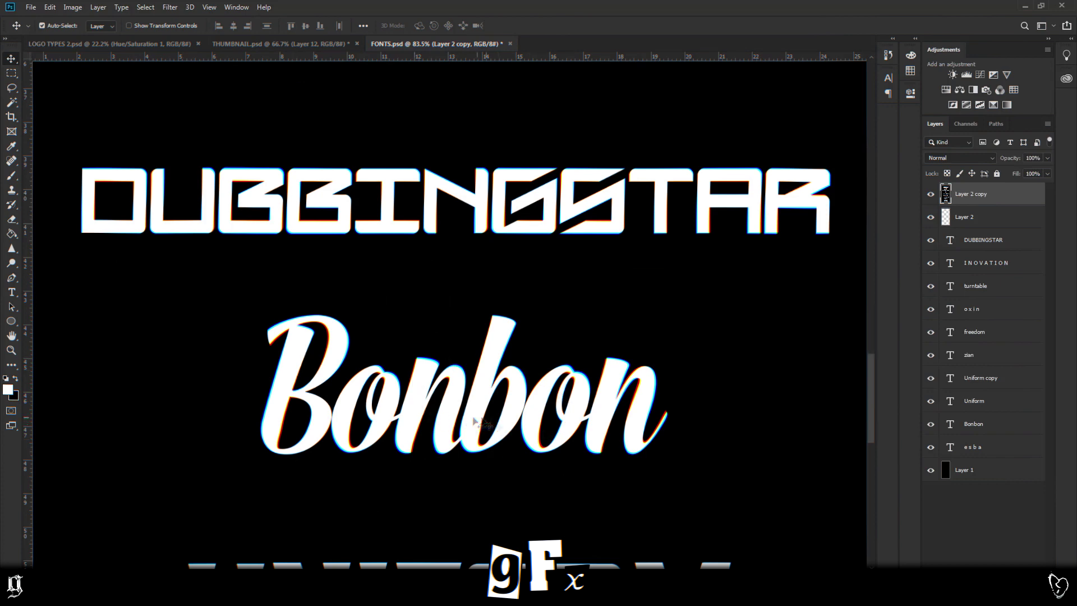
{"action": "scroll", "coordinate": [452, 425], "scroll_direction": "down", "scroll_amount": 5}
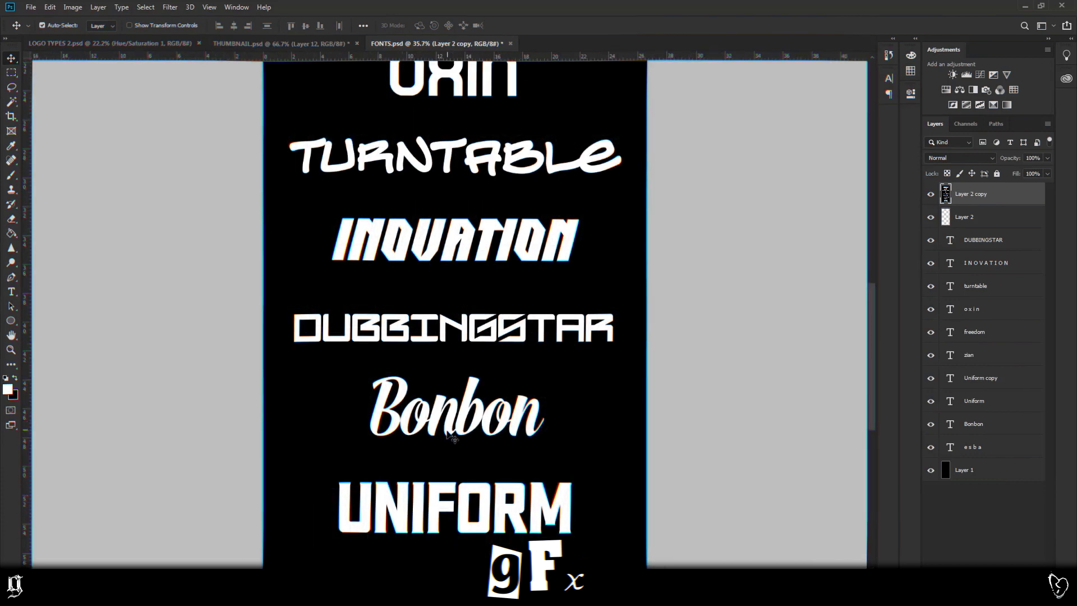
{"action": "scroll", "coordinate": [452, 436], "scroll_direction": "up", "scroll_amount": 2}
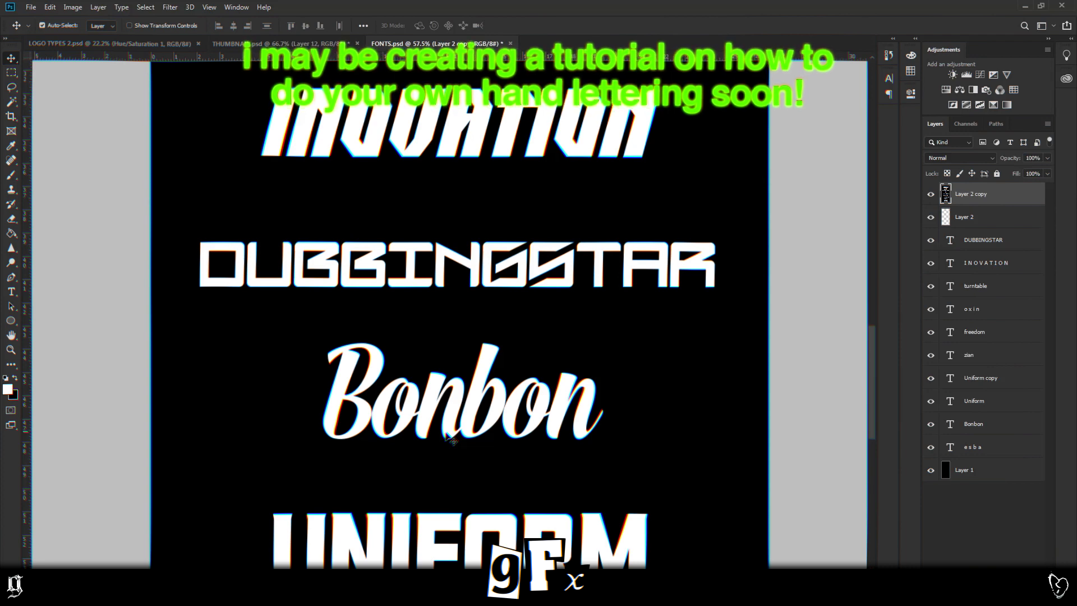
{"action": "scroll", "coordinate": [449, 438], "scroll_direction": "down", "scroll_amount": 3}
Create a new 1920 x 1080 px document at 72 ppi with a white background
{"action": "left_click", "coordinate": [31, 7]}
{"action": "left_click", "coordinate": [39, 20]}
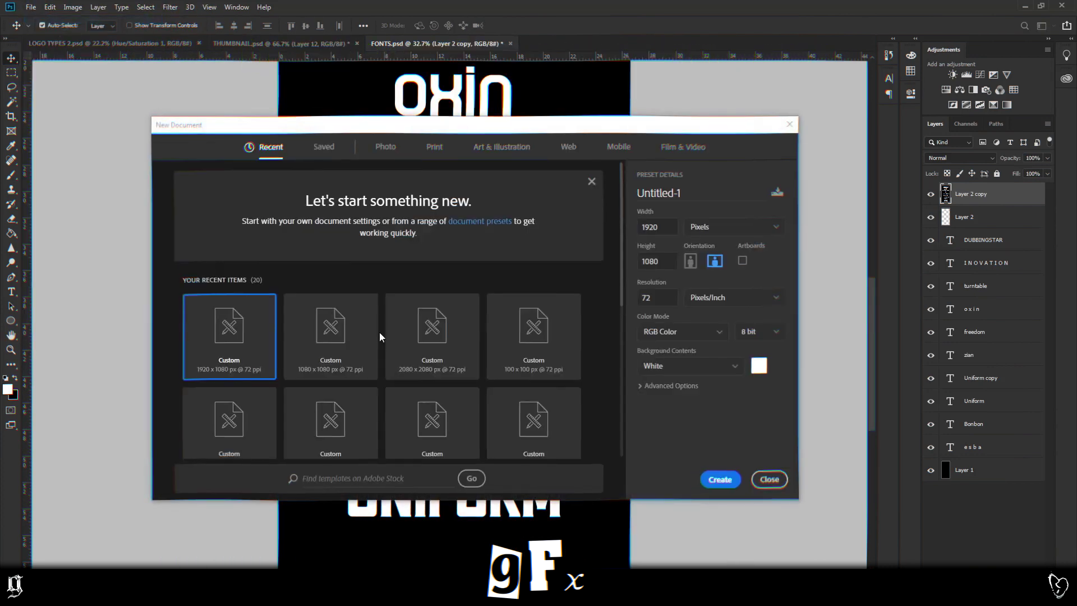
{"action": "double_click", "coordinate": [219, 348]}
Hide the Layer 2 copy layer in FONTS.psd and copy the Bonbon text layer into the Untitled-1 document
{"action": "left_click", "coordinate": [416, 46]}
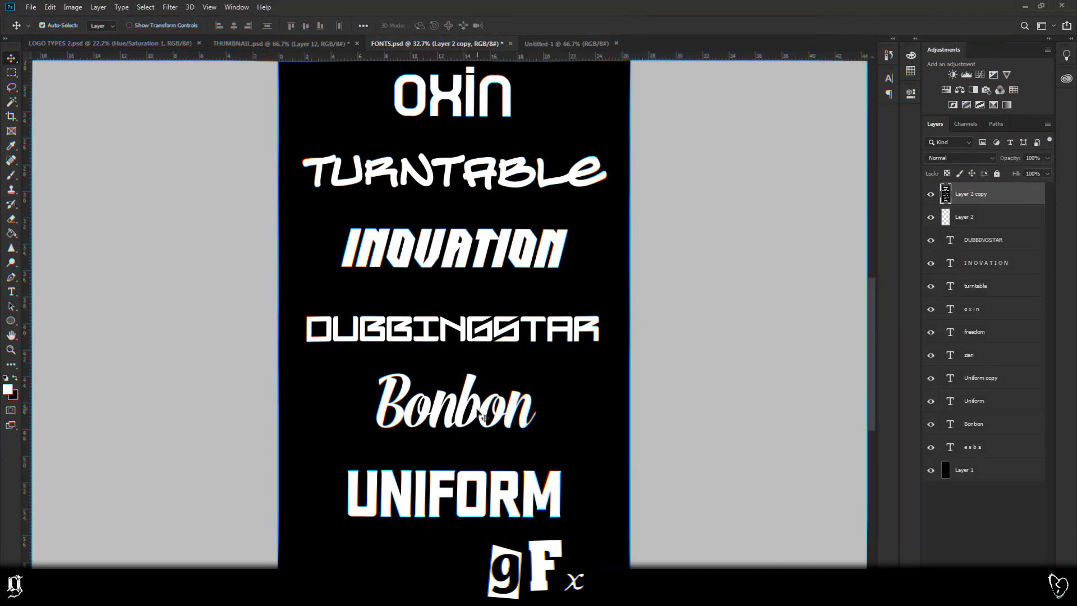
{"action": "left_click_drag", "start_coordinate": [463, 413], "coordinate": [495, 248]}
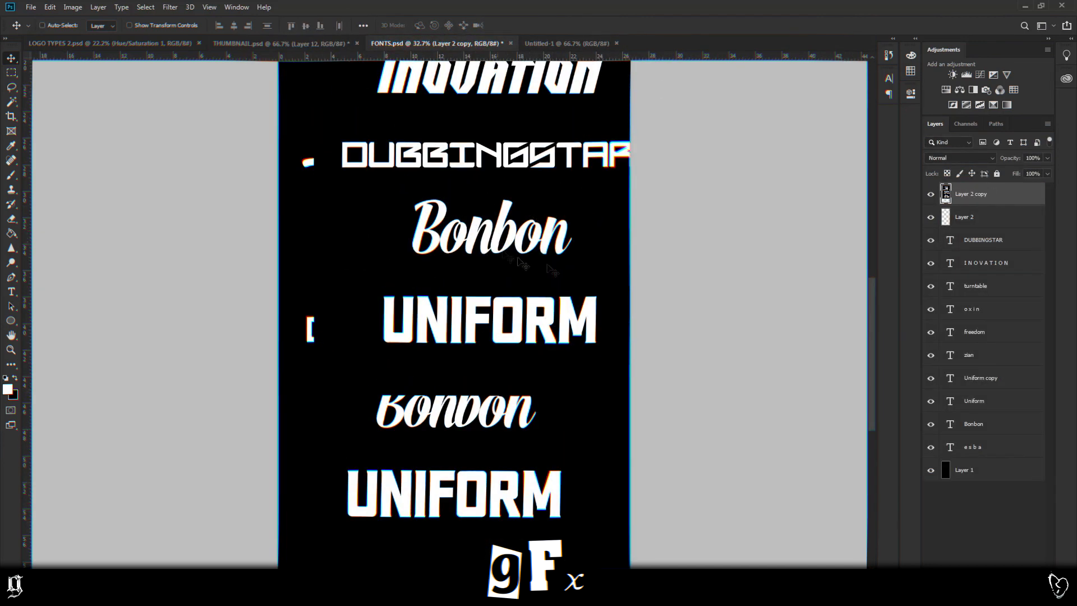
{"action": "left_click", "coordinate": [932, 195]}
{"action": "mouse_move", "coordinate": [483, 371]}
{"action": "left_mouse_down"}
{"action": "mouse_move", "coordinate": [516, 322]}
{"action": "mouse_move", "coordinate": [499, 383]}
{"action": "left_mouse_up"}
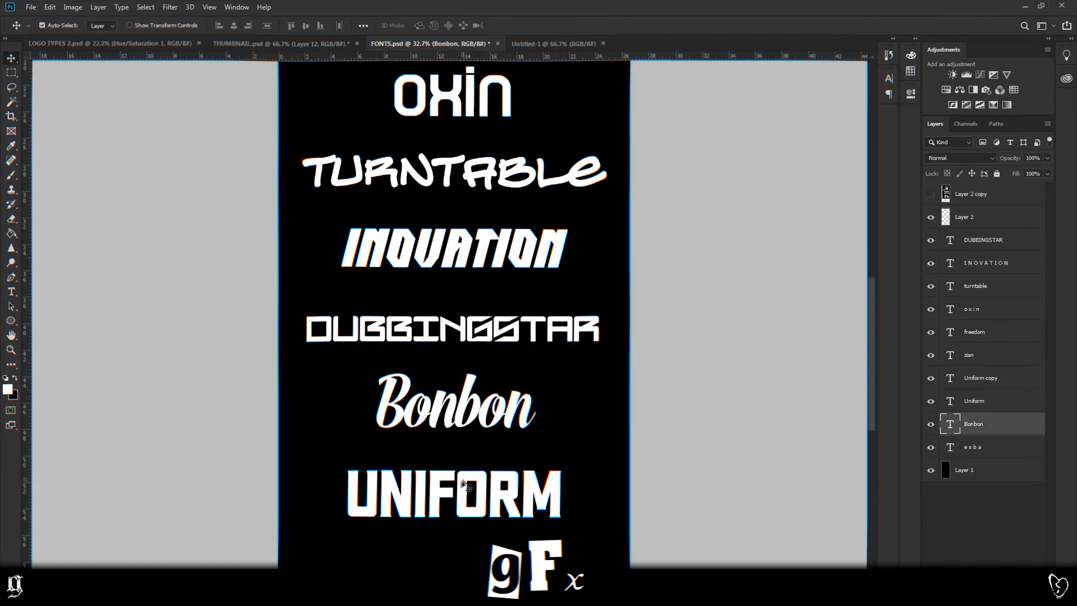
{"action": "scroll", "coordinate": [463, 302], "scroll_direction": "up", "scroll_amount": 2}
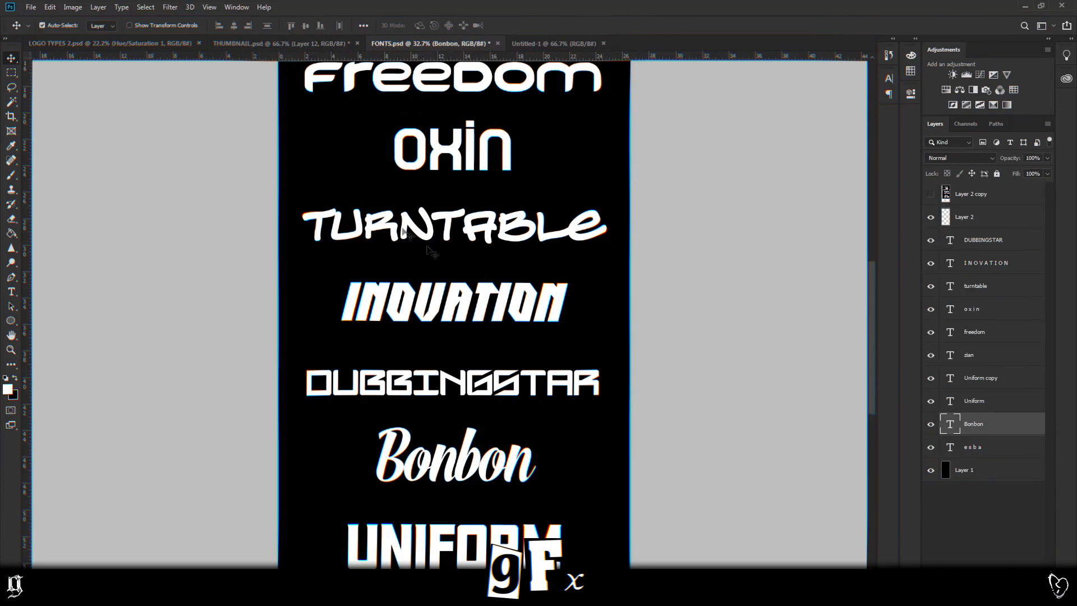
{"action": "scroll", "coordinate": [436, 176], "scroll_direction": "up", "scroll_amount": 3}
{"action": "scroll", "coordinate": [436, 175], "scroll_direction": "down", "scroll_amount": 3}
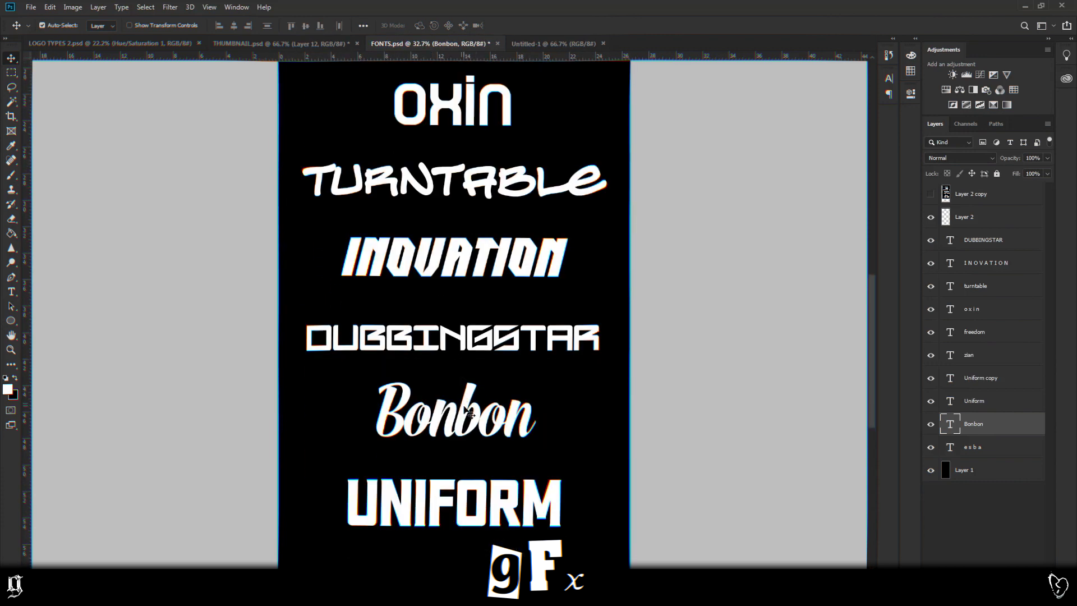
{"action": "left_click_drag", "start_coordinate": [474, 416], "coordinate": [461, 332]}
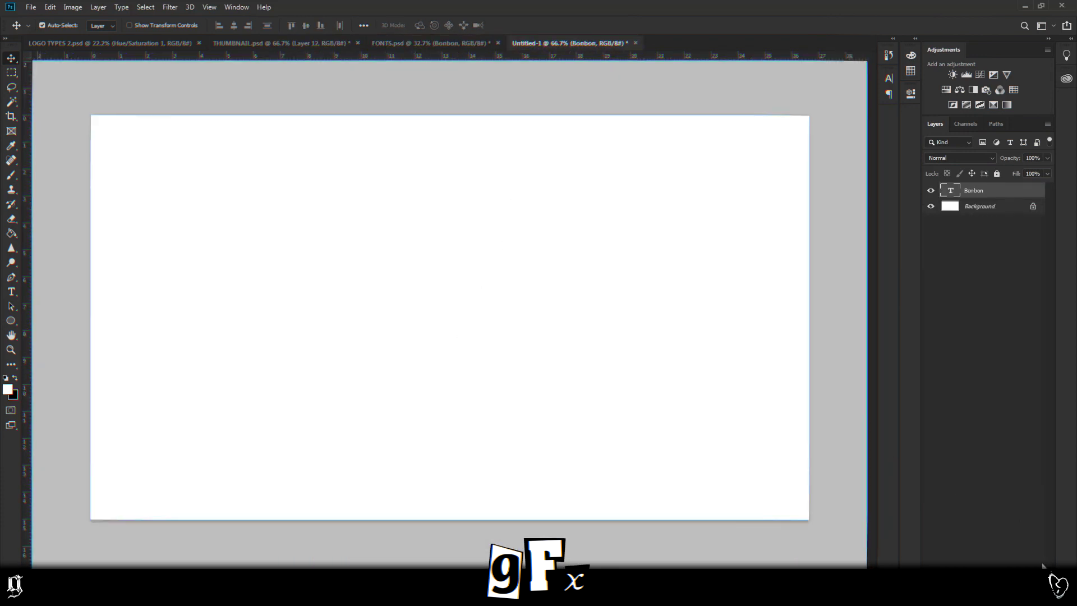
Add a new layer filled with black and place it beneath the Bonbon text layer
{"action": "key", "text": "ctrl+shift+alt+n"}
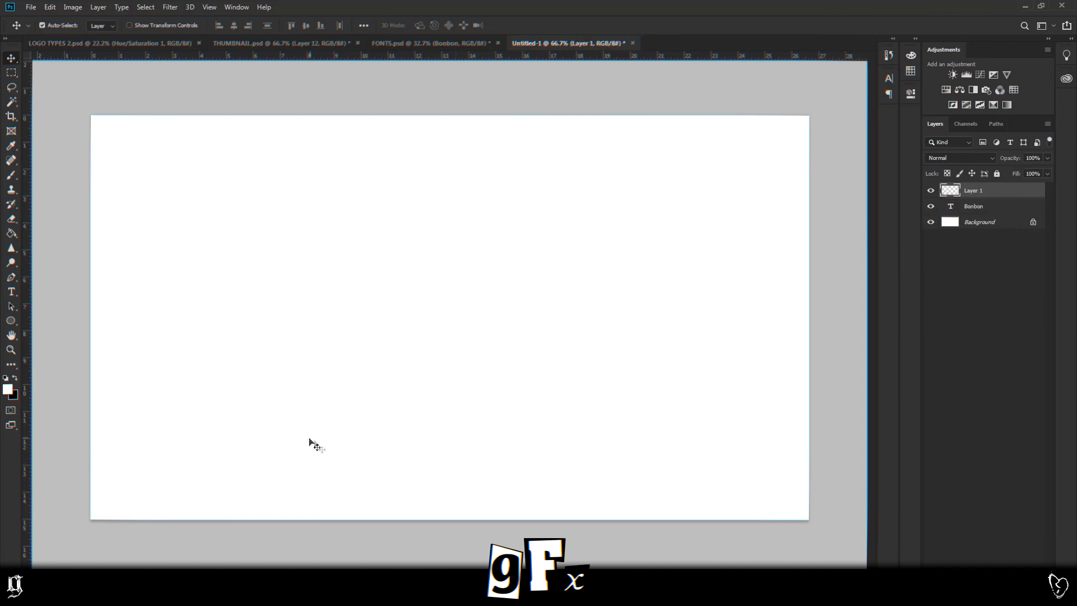
{"action": "key", "text": "g"}
{"action": "left_click", "coordinate": [15, 377]}
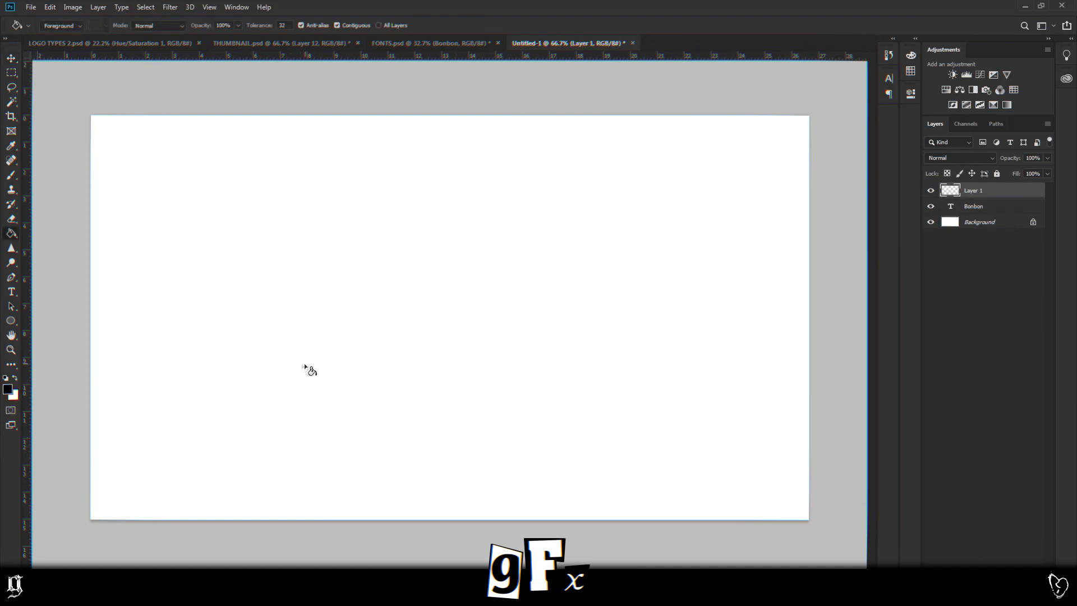
{"action": "left_click", "coordinate": [306, 368]}
{"action": "key", "text": "v"}
{"action": "left_click_drag", "start_coordinate": [1010, 210], "coordinate": [998, 190]}
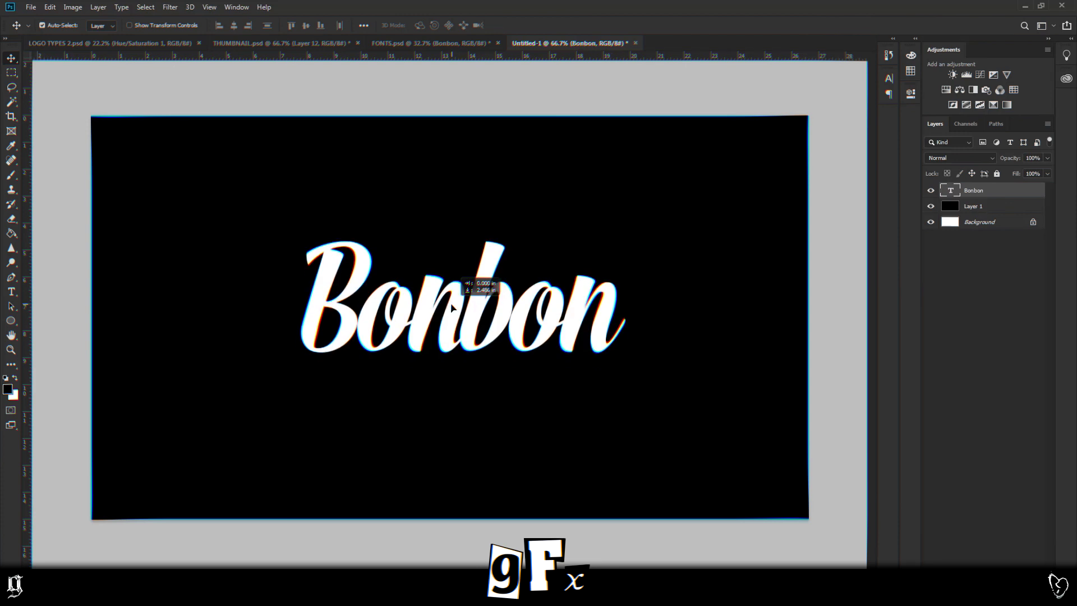
Replace the Bonbon text with "Djfrog" and widen the spacing between the j and the f
{"action": "left_click", "coordinate": [11, 292]}
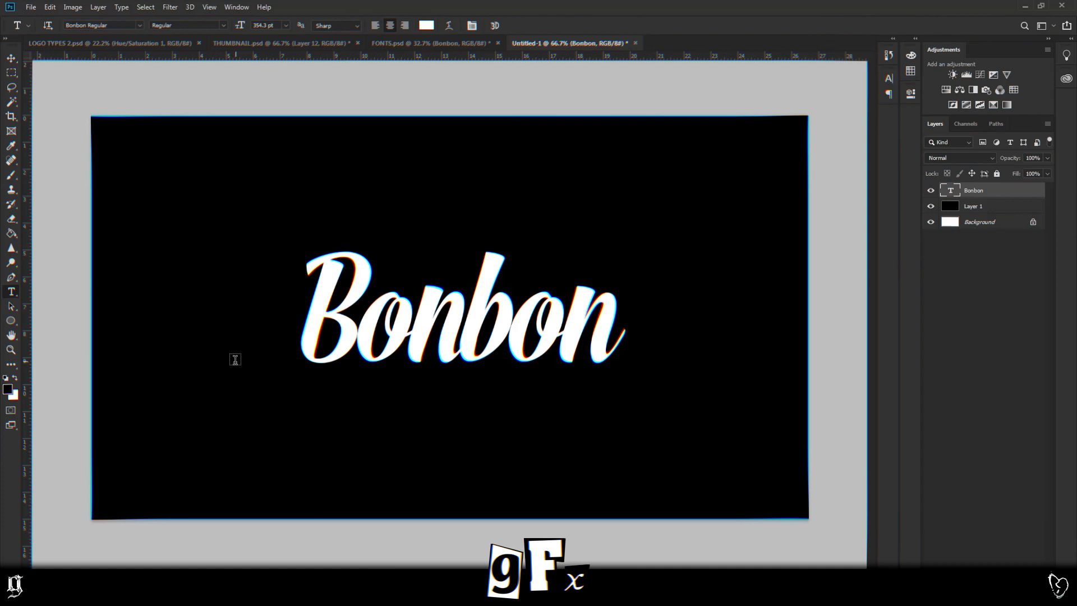
{"action": "left_click", "coordinate": [422, 414]}
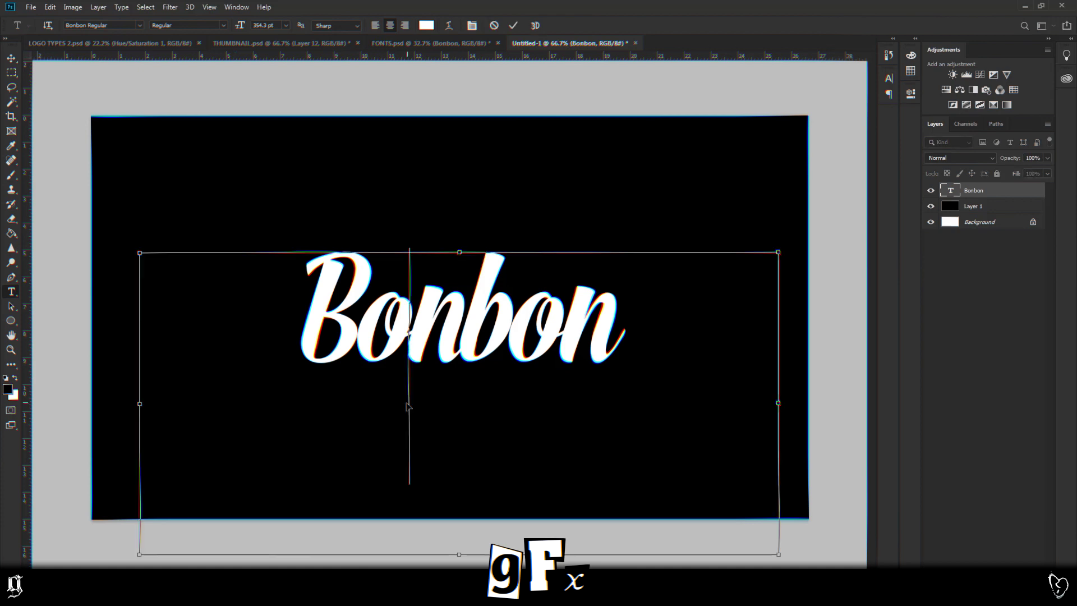
{"action": "key", "text": "ctrl+a"}
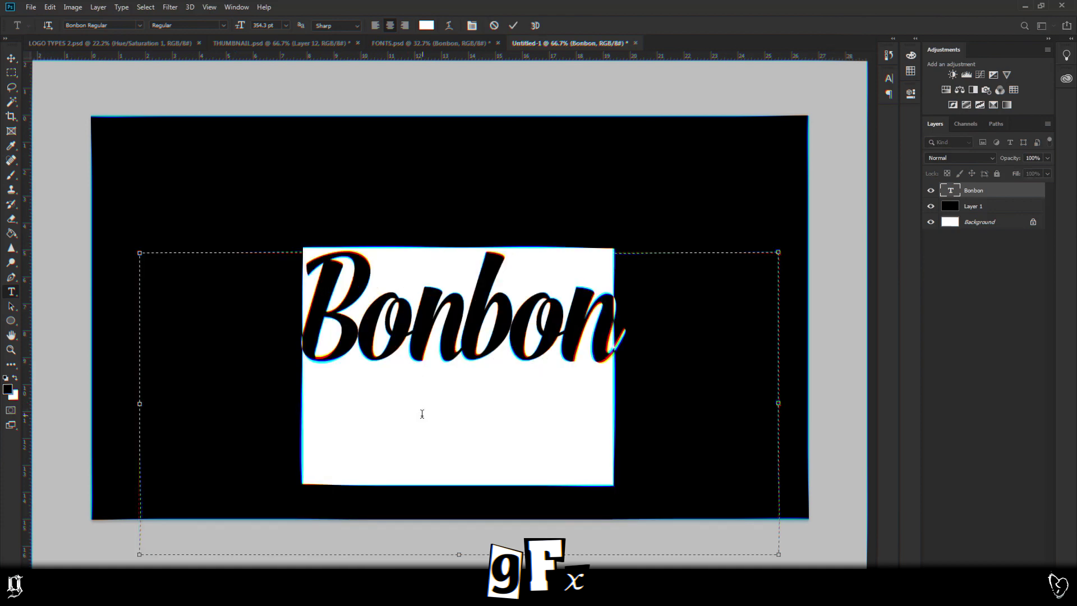
{"action": "type", "text": "Djfrog"}
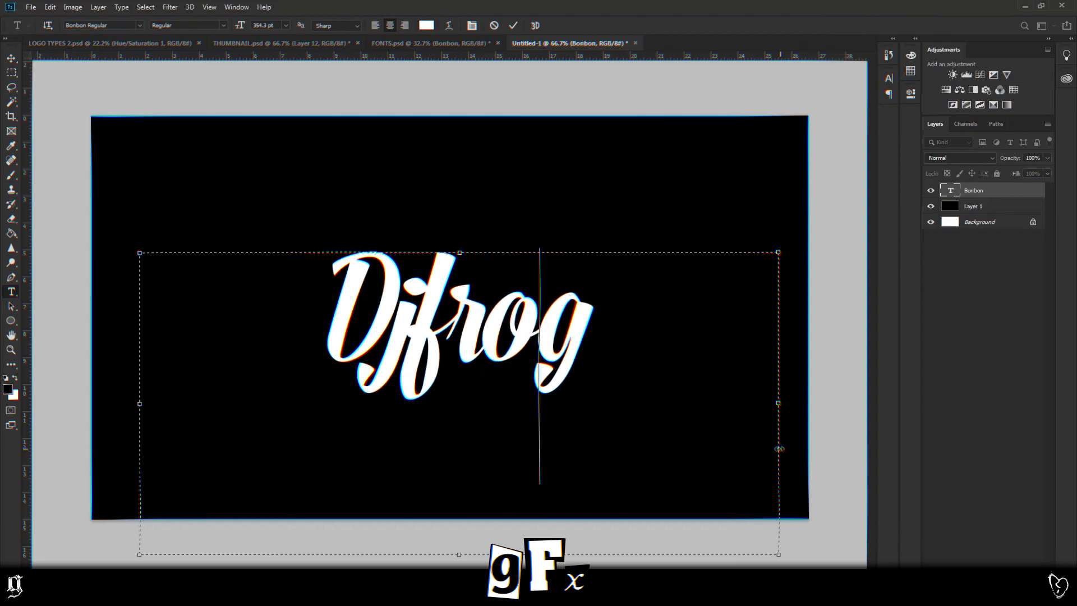
{"action": "left_click", "coordinate": [414, 366]}
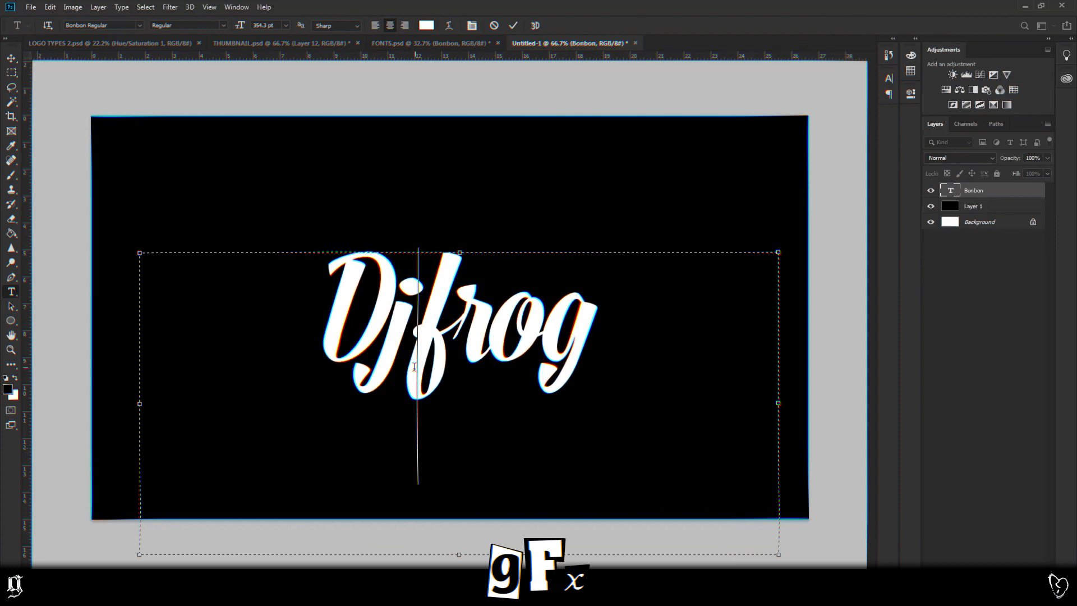
{"action": "key", "text": "ctrl+Return"}
{"action": "key", "text": "v"}
Rasterize the Djfrog text layer
{"action": "scroll", "coordinate": [463, 319], "scroll_direction": "up", "scroll_amount": 8}
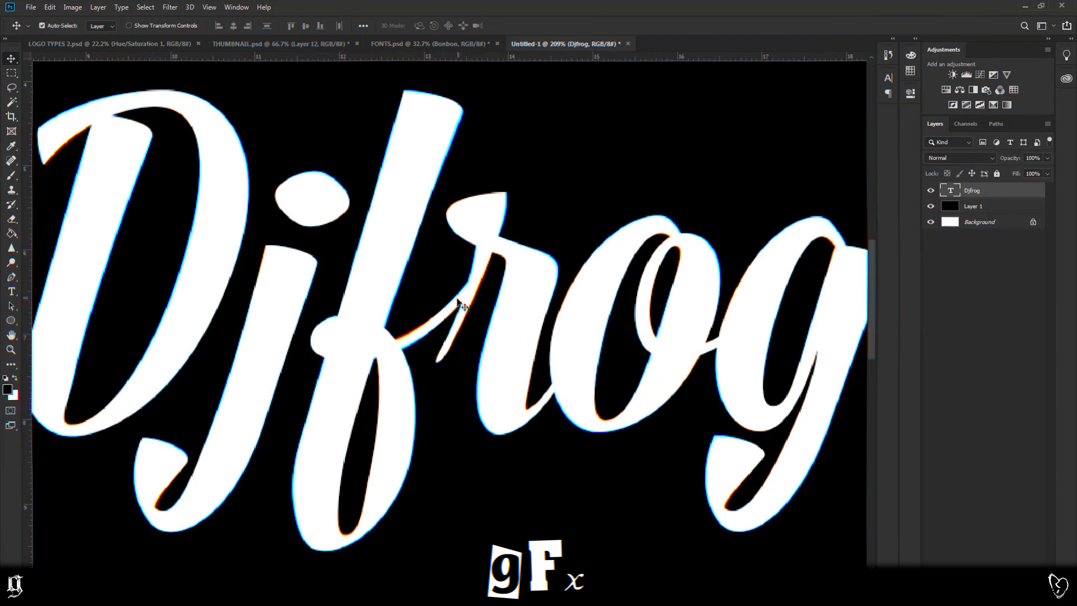
{"action": "right_click", "coordinate": [979, 191]}
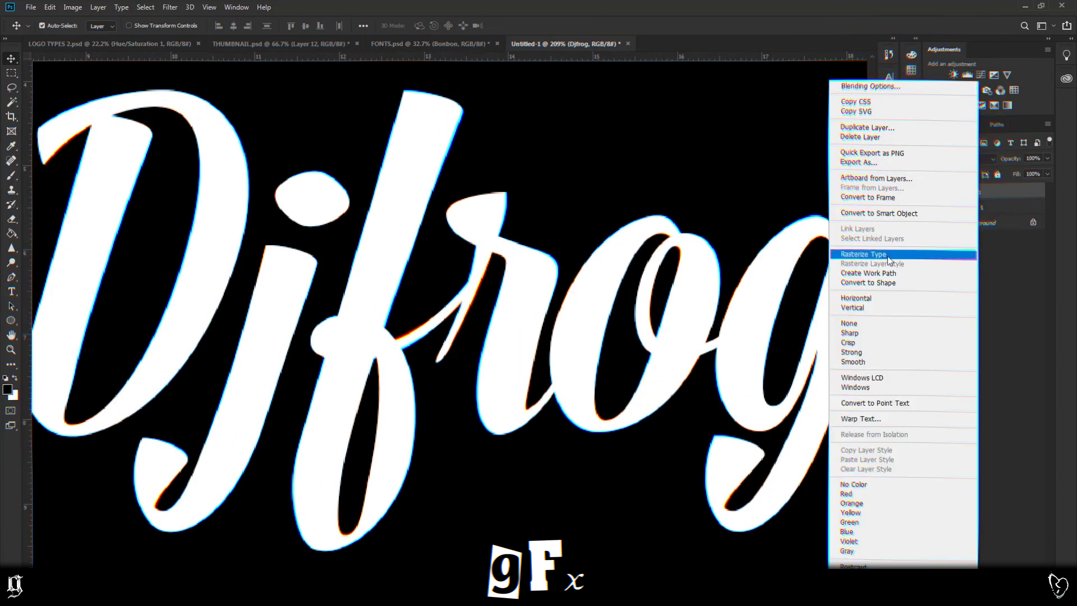
{"action": "left_click", "coordinate": [888, 259]}
Outline the loose tail of the r below the f's connecting stroke with the Pen tool and delete it as a selection
{"action": "key", "text": "p"}
{"action": "scroll", "coordinate": [505, 314], "scroll_direction": "up", "scroll_amount": 3}
{"action": "left_click", "coordinate": [492, 221]}
{"action": "left_click", "coordinate": [454, 317]}
{"action": "left_click_drag", "start_coordinate": [345, 383], "coordinate": [363, 420]}
{"action": "left_click_drag", "start_coordinate": [384, 454], "coordinate": [415, 442]}
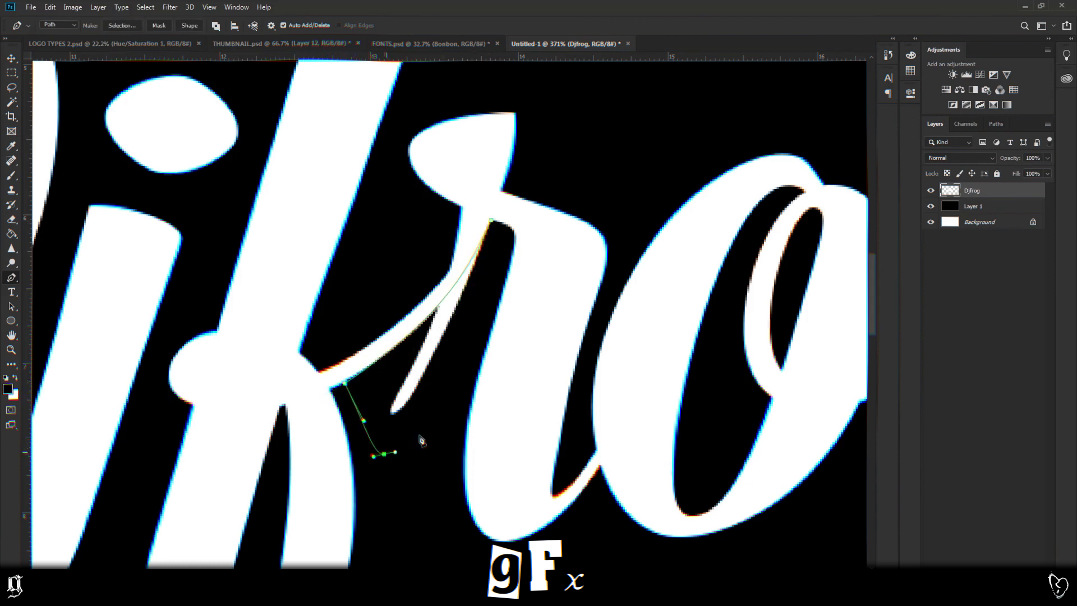
{"action": "left_click", "coordinate": [491, 221]}
{"action": "right_click", "coordinate": [492, 221]}
{"action": "left_click", "coordinate": [517, 310]}
{"action": "key", "text": "Return"}
{"action": "key", "text": "Delete"}
{"action": "key", "text": "ctrl+d"}
Draw a smooth pen path along the upper edge of the f–r connection and fill its selection with white
{"action": "left_click", "coordinate": [461, 207]}
{"action": "left_click", "coordinate": [451, 276]}
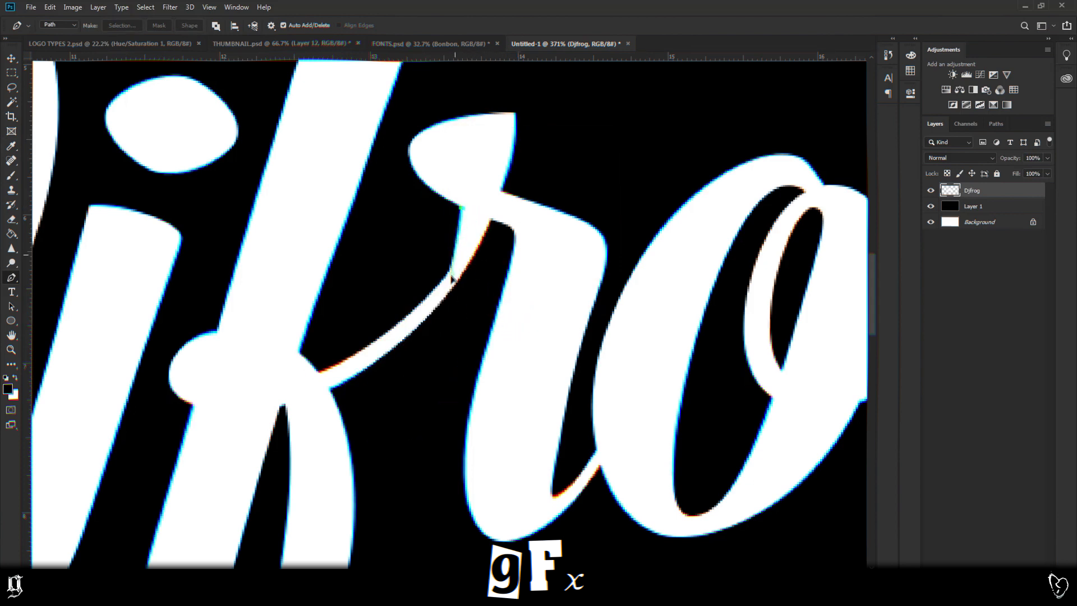
{"action": "mouse_move", "coordinate": [319, 371]}
{"action": "left_mouse_down"}
{"action": "mouse_move", "coordinate": [238, 407]}
{"action": "mouse_move", "coordinate": [388, 349]}
{"action": "left_mouse_up"}
{"action": "left_click_drag", "start_coordinate": [483, 204], "coordinate": [486, 132]}
{"action": "right_click", "coordinate": [504, 135]}
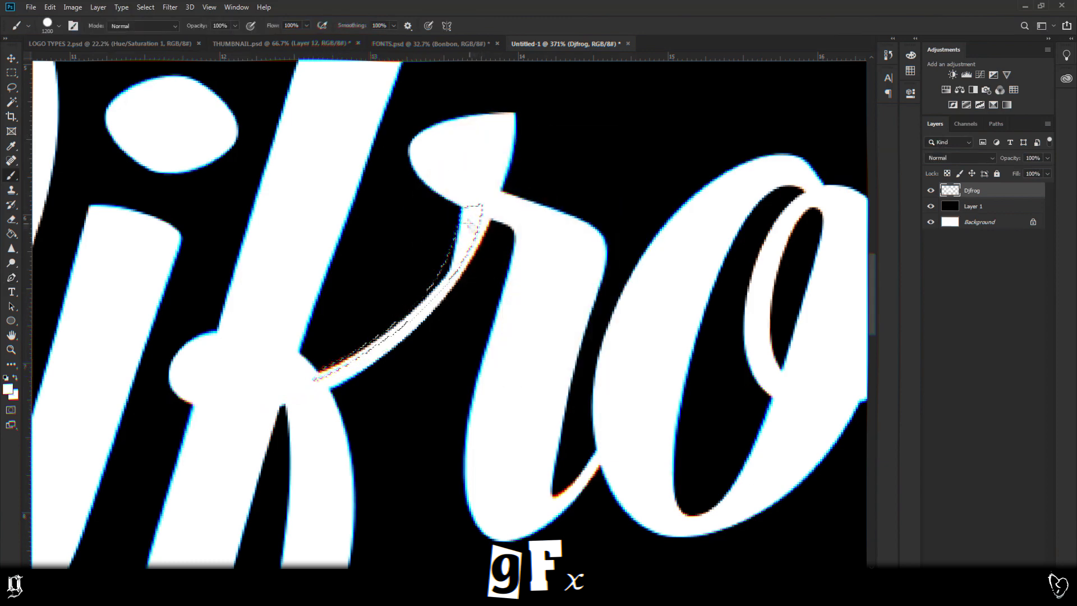
{"action": "scroll", "coordinate": [301, 371], "scroll_direction": "down", "scroll_amount": 5}
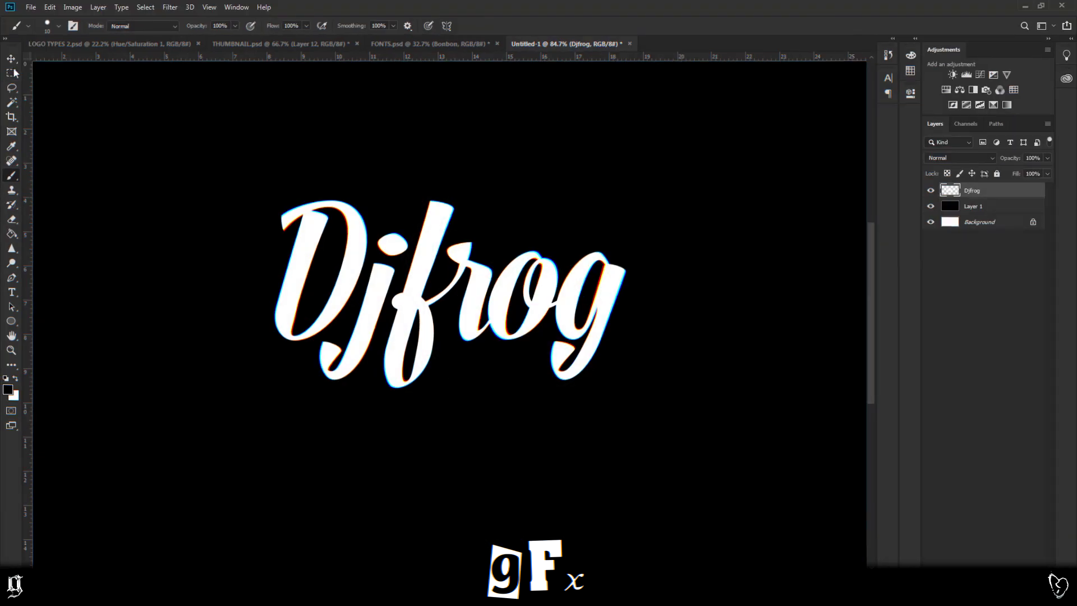
{"action": "left_click", "coordinate": [11, 58]}
{"action": "scroll", "coordinate": [422, 357], "scroll_direction": "down", "scroll_amount": 2}
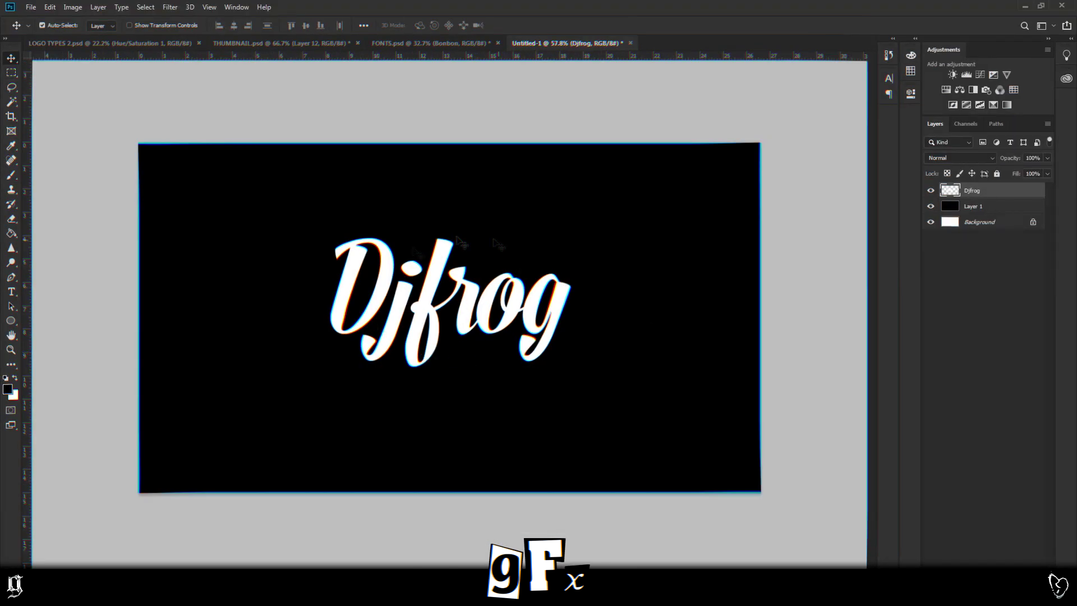
Hide the black Layer 1 and add a 9 px black outside stroke to the Djfrog layer
{"action": "left_click", "coordinate": [953, 206]}
{"action": "left_click", "coordinate": [931, 206]}
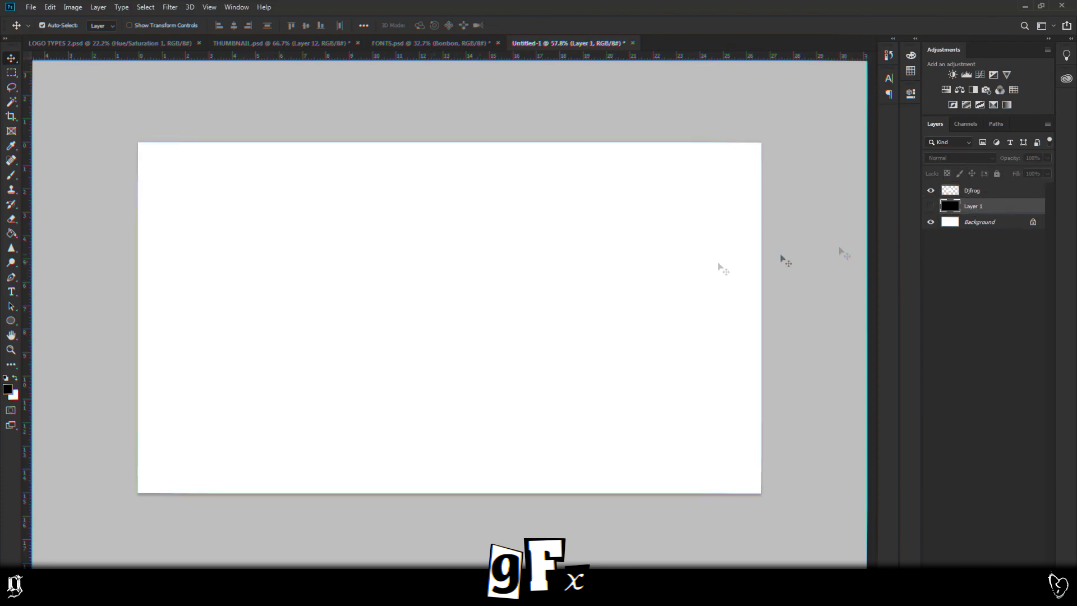
{"action": "right_click", "coordinate": [981, 191]}
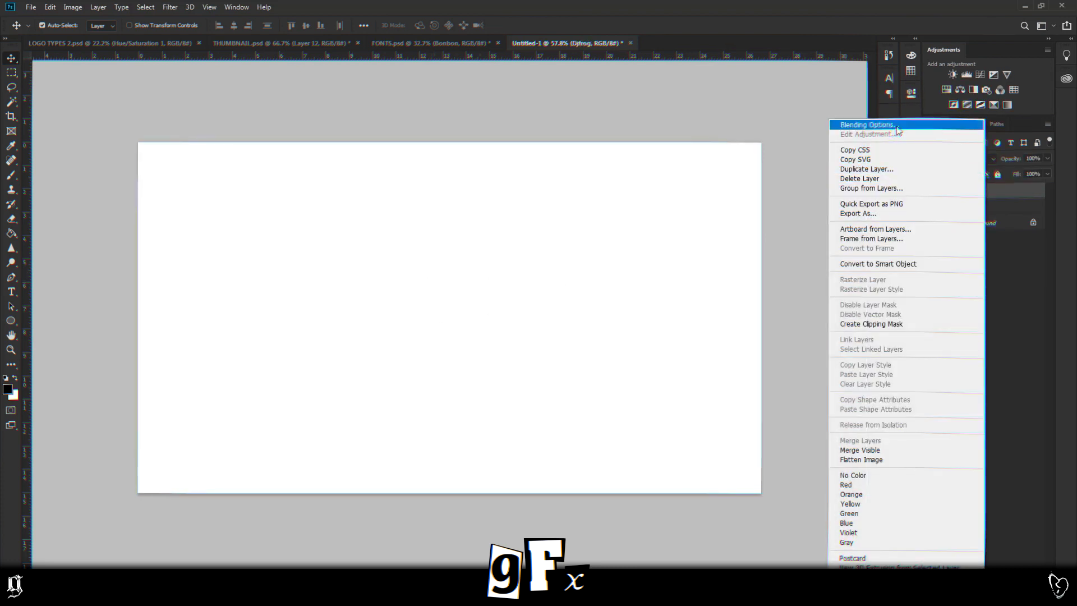
{"action": "left_click", "coordinate": [896, 126]}
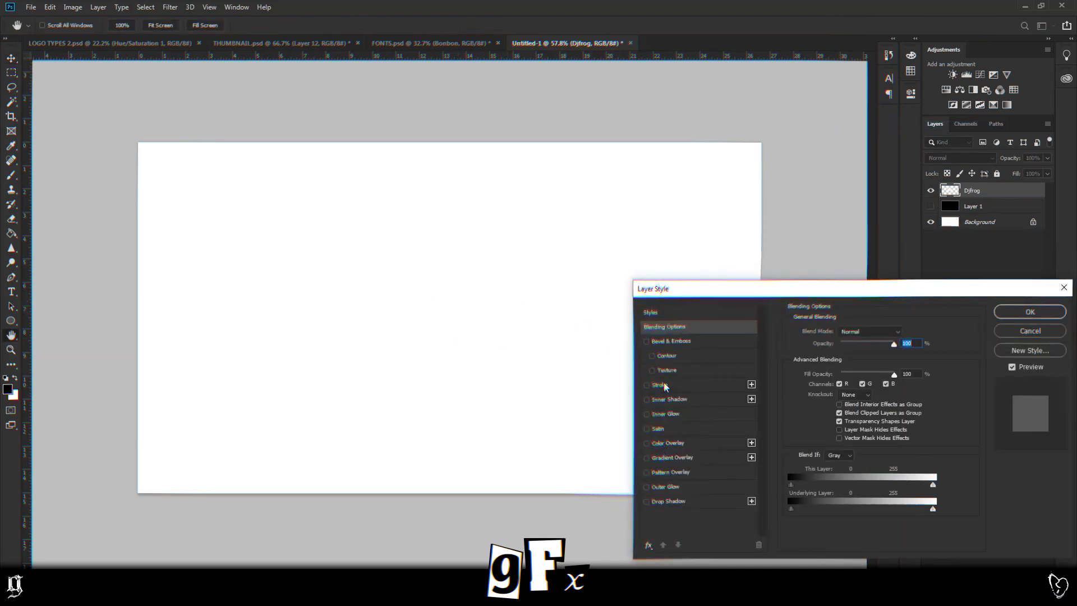
{"action": "left_click", "coordinate": [662, 385]}
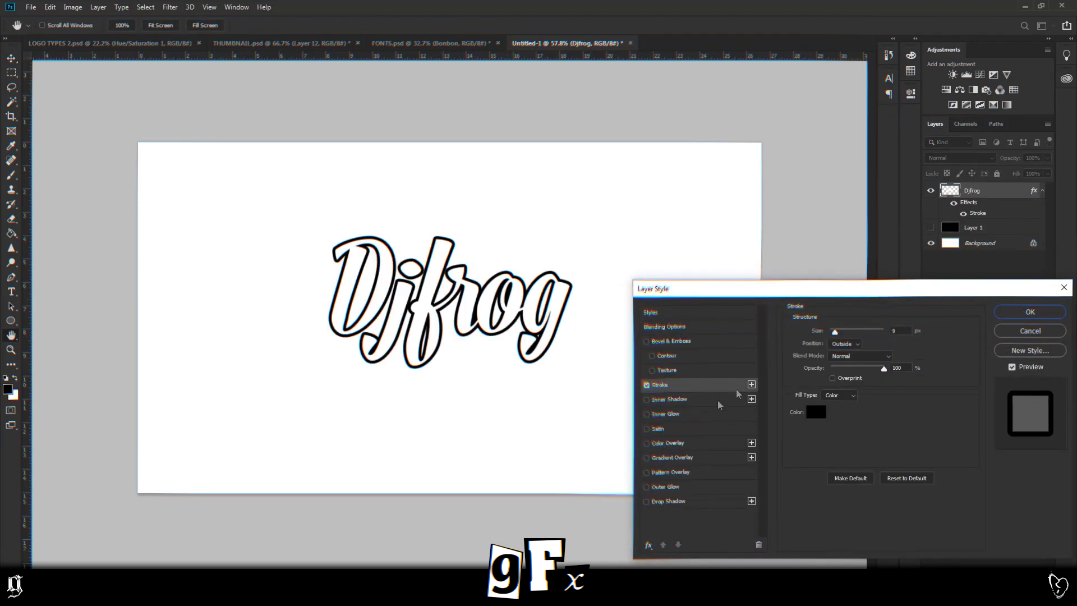
{"action": "key", "text": "Return"}
Duplicate the stroked Djfrog layer and offset the lower one about 0.39 in right and 0.26 in down
{"action": "key", "text": "ctrl"}
{"action": "key", "text": "ctrl+j"}
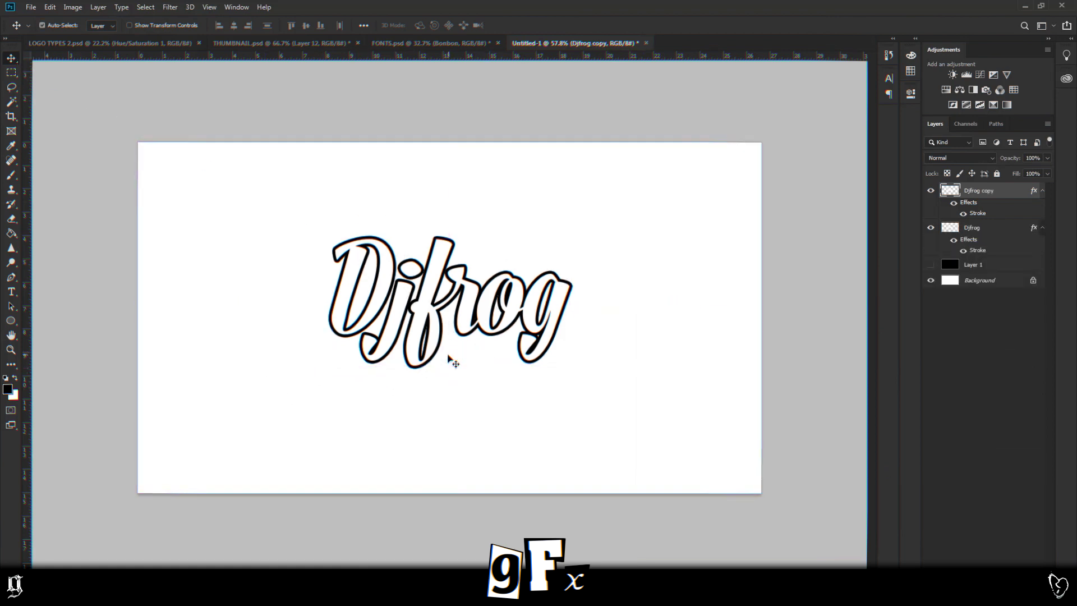
{"action": "left_click_drag", "start_coordinate": [436, 337], "coordinate": [544, 337]}
{"action": "left_click", "coordinate": [984, 229]}
{"action": "key", "text": "ctrl+t"}
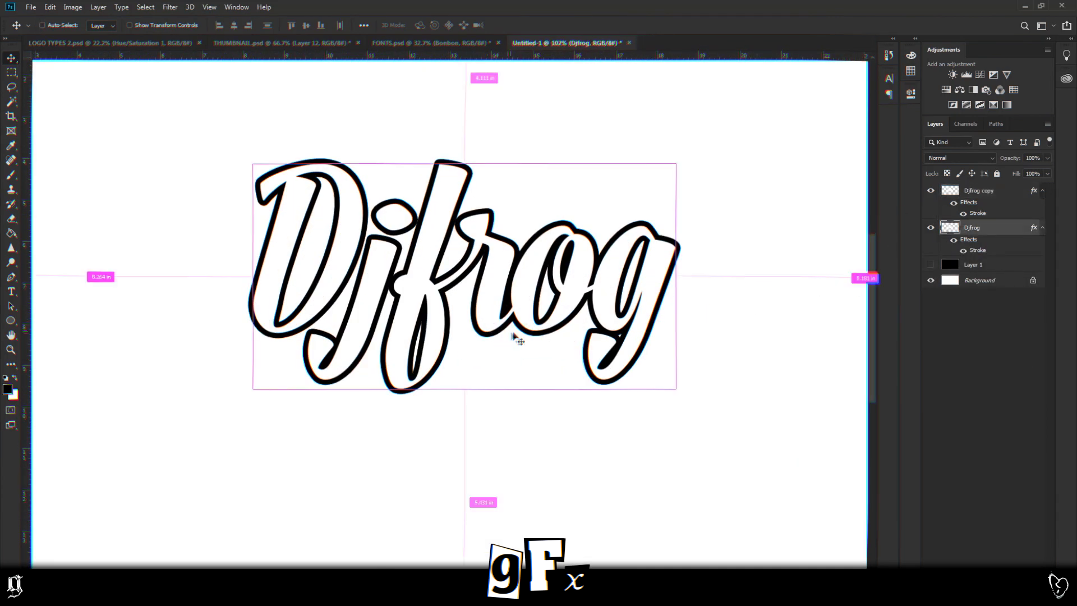
{"action": "left_click_drag", "start_coordinate": [505, 294], "coordinate": [521, 304]}
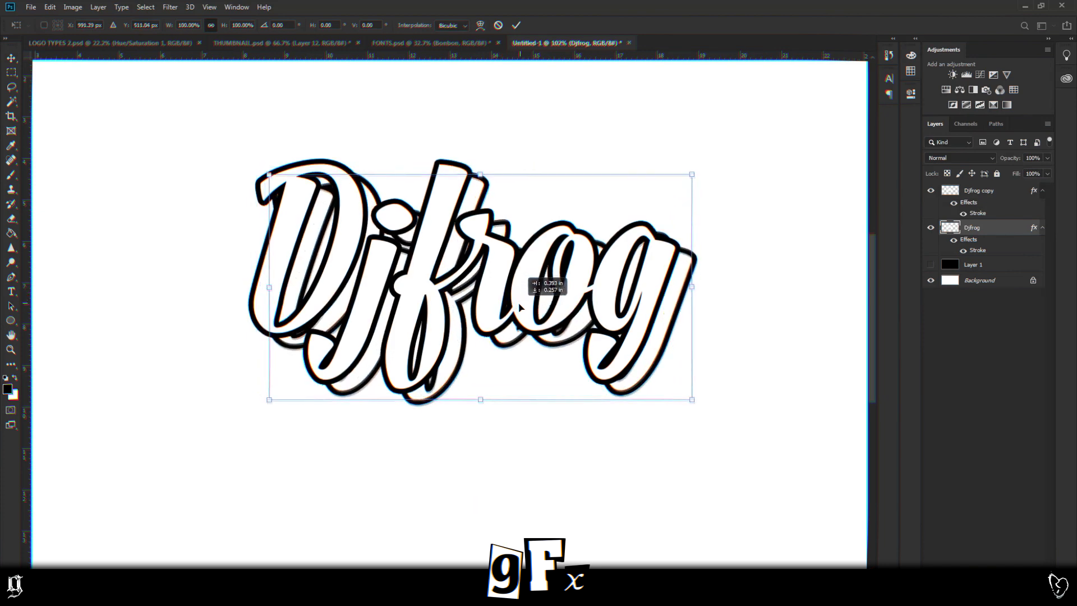
{"action": "key", "text": "Return"}
Apply a black Color Overlay to the offset Djfrog layer and compare the lettering with and without it
{"action": "right_click", "coordinate": [977, 228]}
{"action": "double_click", "coordinate": [948, 261]}
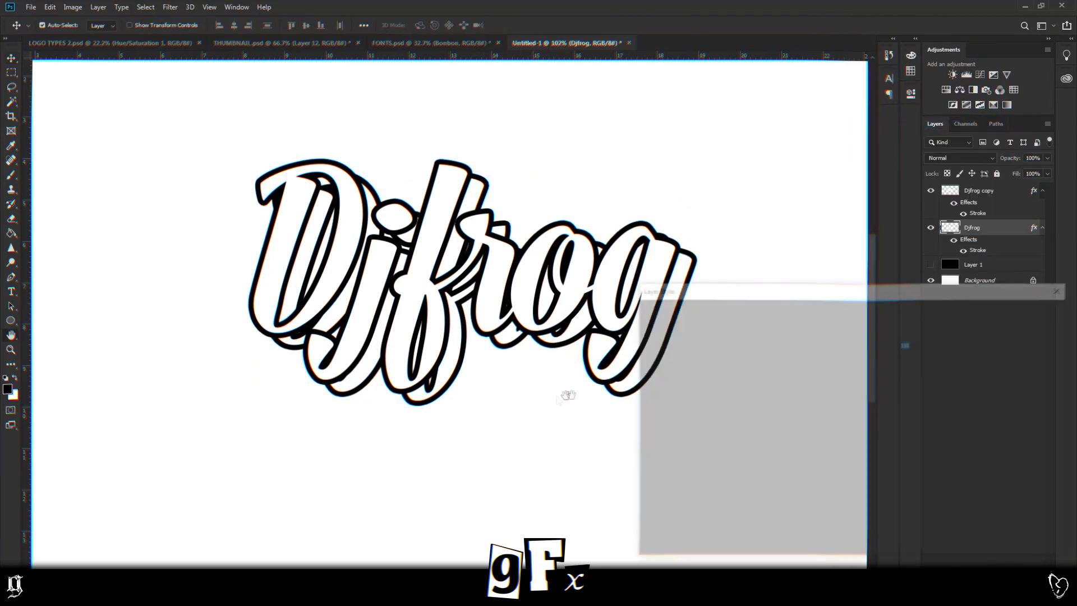
{"action": "left_click", "coordinate": [667, 443]}
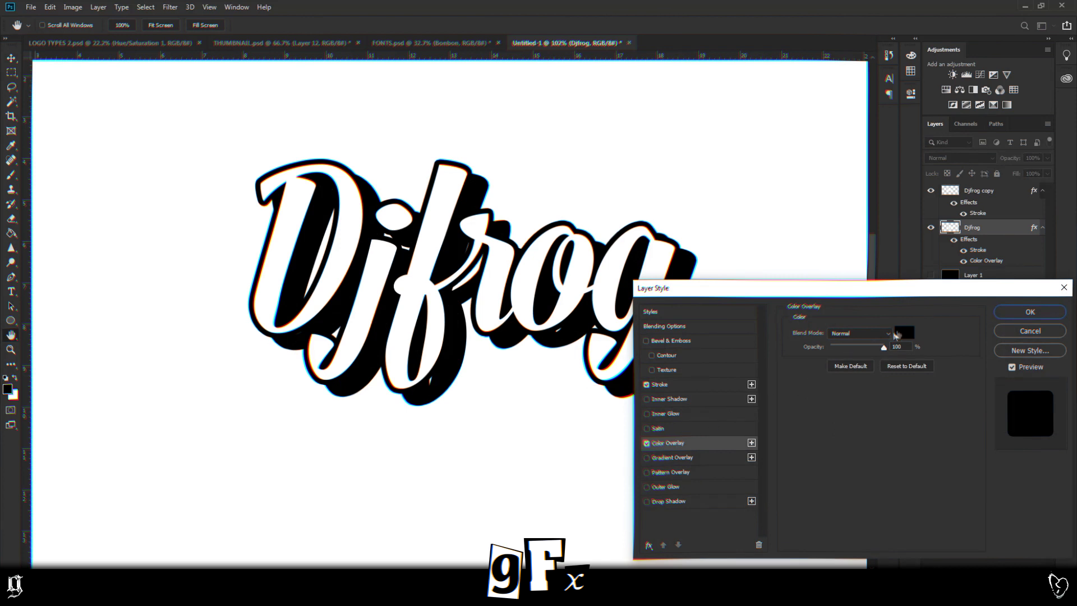
{"action": "left_click", "coordinate": [1004, 315]}
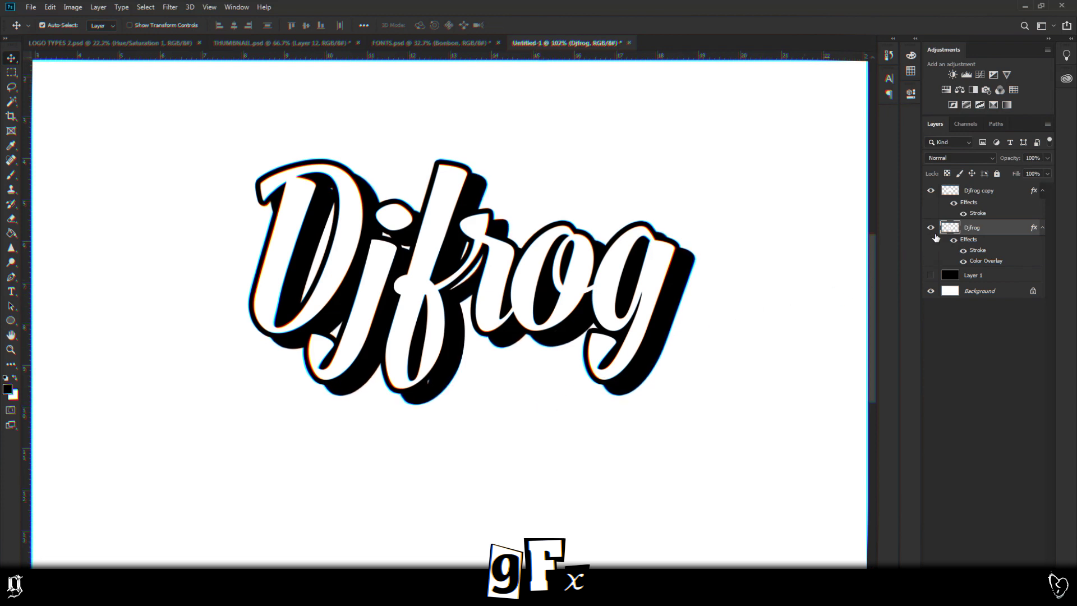
{"action": "left_click", "coordinate": [931, 229]}
{"action": "left_click", "coordinate": [931, 228]}
{"action": "scroll", "coordinate": [400, 386], "scroll_direction": "up", "scroll_amount": 4}
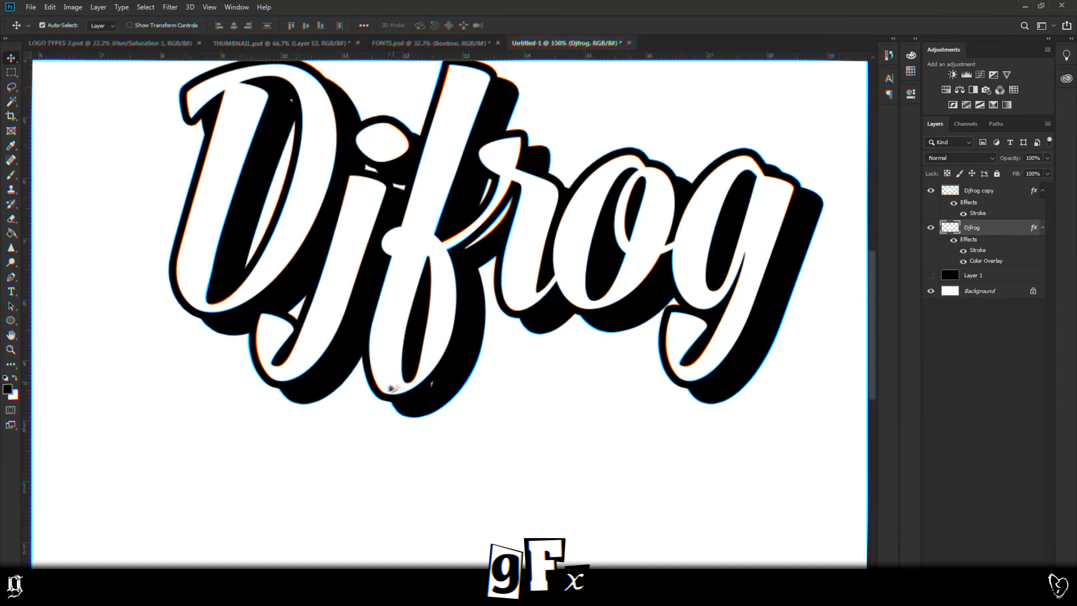
{"action": "scroll", "coordinate": [376, 371], "scroll_direction": "down", "scroll_amount": 5}
Add a new layer above Layer 1 and brush a straight black bridge between outline and shadow under the D
{"action": "left_click", "coordinate": [954, 275]}
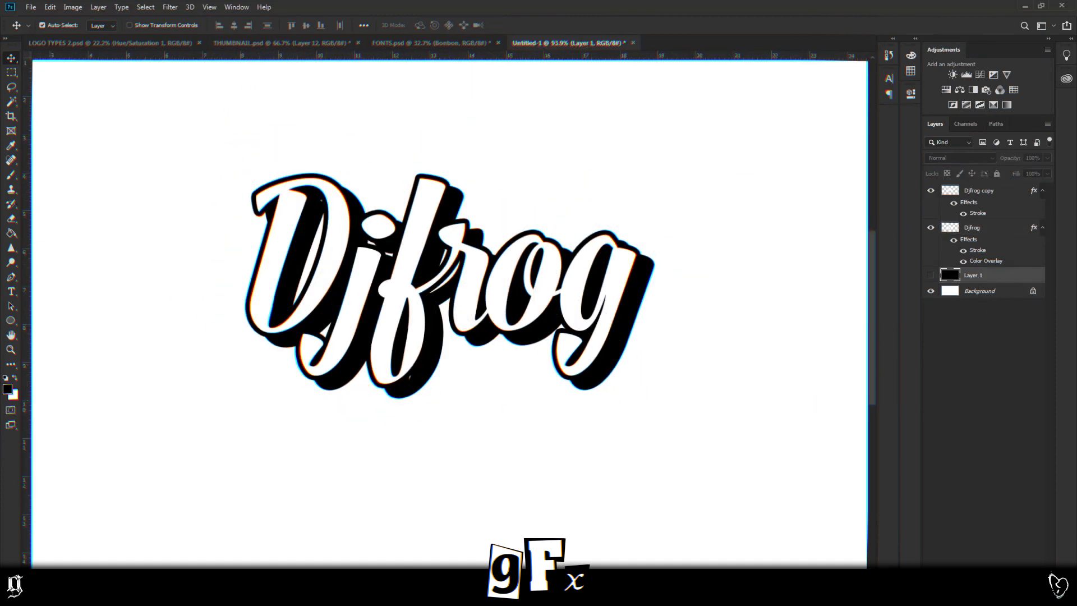
{"action": "key", "text": "ctrl+shift+alt+n"}
{"action": "key", "text": "b"}
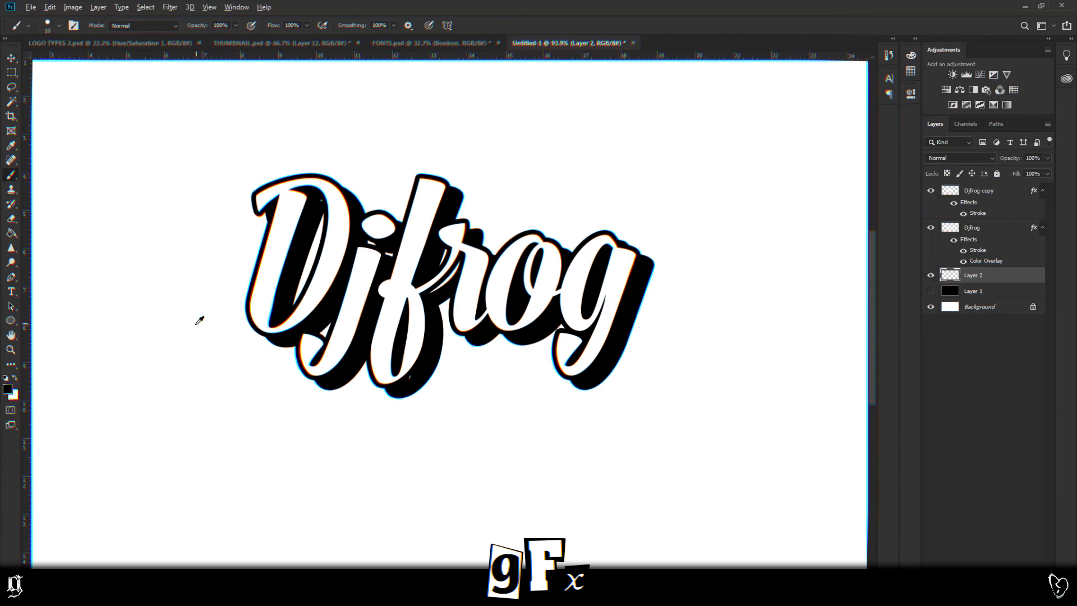
{"action": "scroll", "coordinate": [252, 331], "scroll_direction": "up", "scroll_amount": 5}
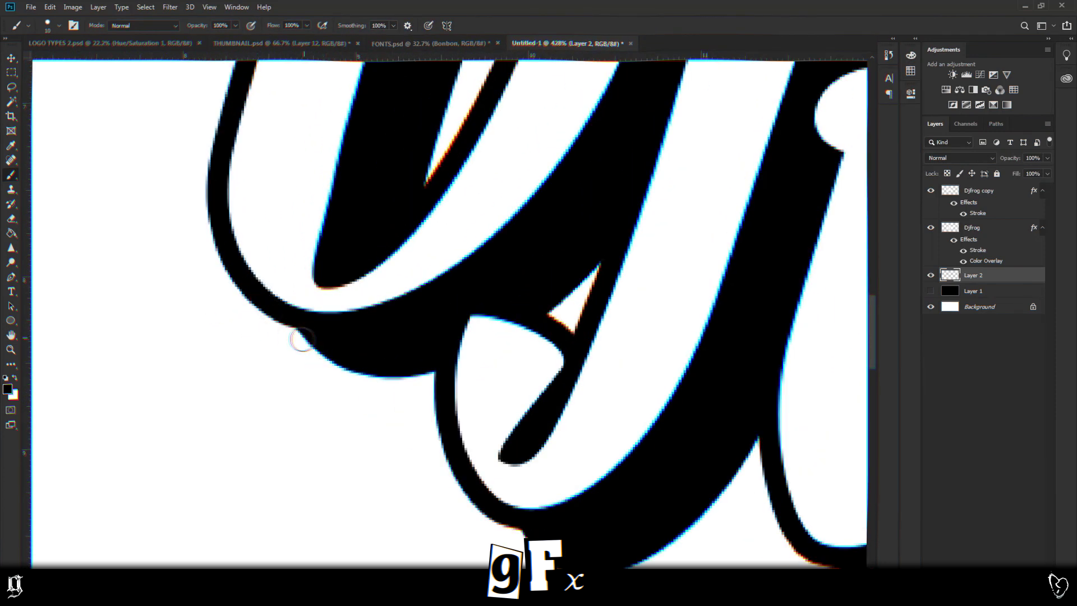
{"action": "scroll", "coordinate": [306, 336], "scroll_direction": "up", "scroll_amount": 2}
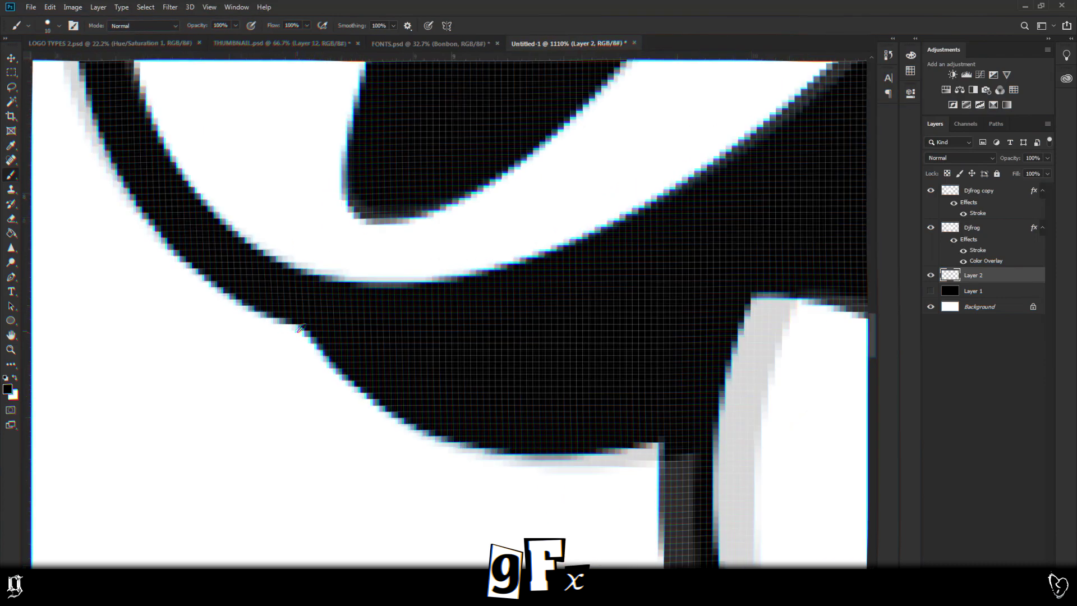
{"action": "scroll", "coordinate": [293, 331], "scroll_direction": "down", "scroll_amount": 2}
{"action": "left_click", "coordinate": [256, 293]}
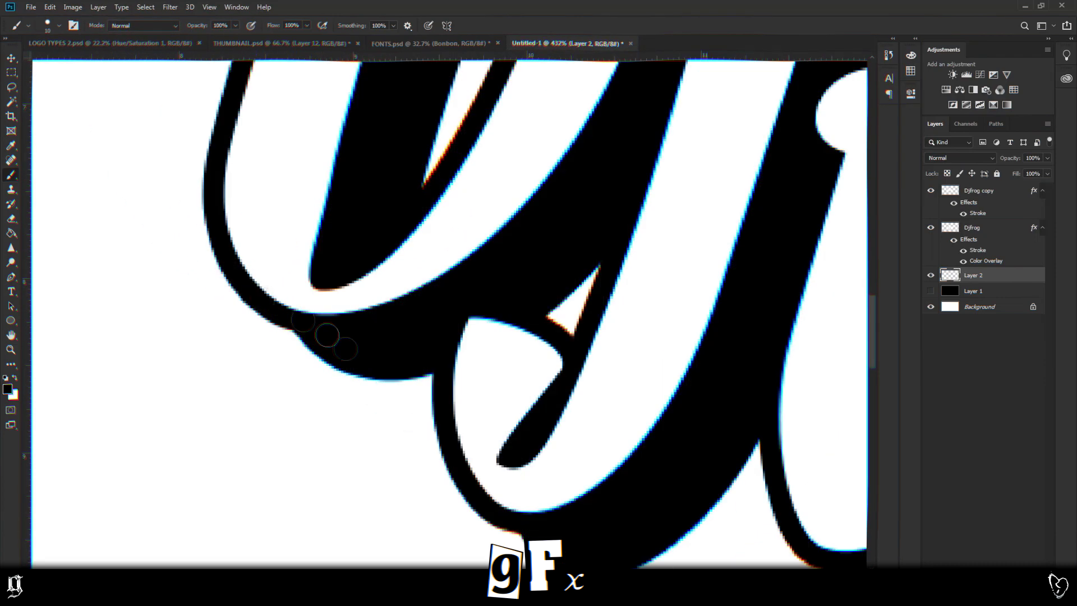
{"action": "left_click", "coordinate": [342, 361], "text": "shift"}
Bridge the notches between outline and shadow under the j and f with straight black brush strokes
{"action": "scroll", "coordinate": [342, 362], "scroll_direction": "down", "scroll_amount": 5}
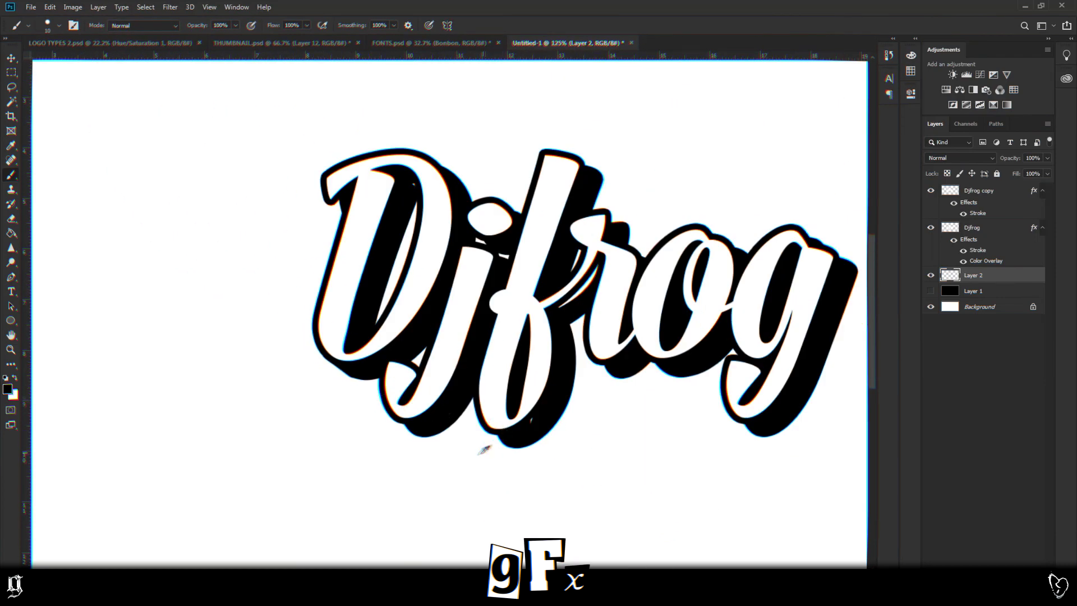
{"action": "scroll", "coordinate": [331, 387], "scroll_direction": "up", "scroll_amount": 5}
{"action": "left_click", "coordinate": [341, 353]}
{"action": "left_click", "coordinate": [418, 409], "text": "shift"}
{"action": "scroll", "coordinate": [421, 409], "scroll_direction": "down", "scroll_amount": 3}
{"action": "scroll", "coordinate": [420, 408], "scroll_direction": "down", "scroll_amount": 2}
{"action": "scroll", "coordinate": [503, 310], "scroll_direction": "up", "scroll_amount": 4}
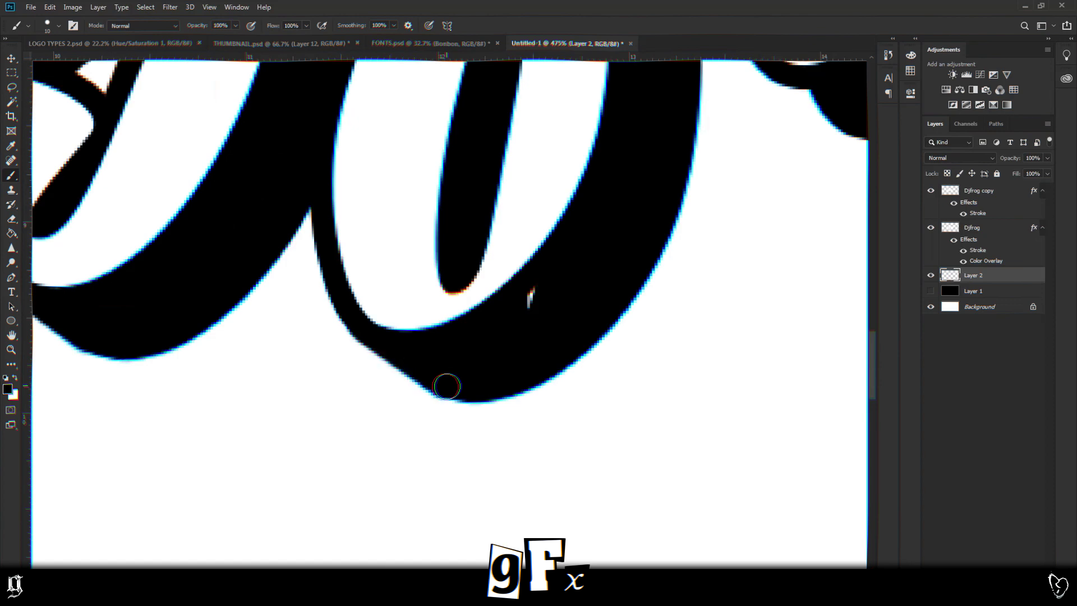
{"action": "scroll", "coordinate": [446, 388], "scroll_direction": "down", "scroll_amount": 2}
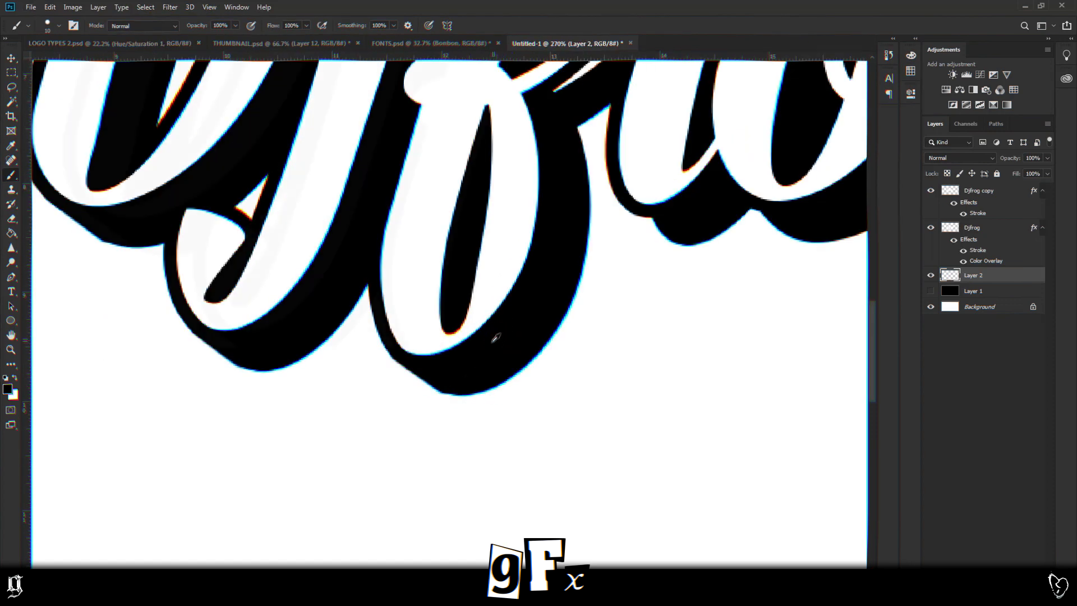
Set the brush smoothing to 0% and undo the last brush stroke
{"action": "scroll", "coordinate": [500, 331], "scroll_direction": "down", "scroll_amount": 3}
{"action": "scroll", "coordinate": [603, 241], "scroll_direction": "up", "scroll_amount": 3}
{"action": "left_click", "coordinate": [394, 26]}
{"action": "left_click_drag", "start_coordinate": [402, 40], "coordinate": [339, 40]}
{"action": "mouse_move", "coordinate": [390, 252]}
{"action": "left_mouse_down"}
{"action": "mouse_move", "coordinate": [454, 187]}
{"action": "mouse_move", "coordinate": [416, 229]}
{"action": "mouse_move", "coordinate": [424, 158]}
{"action": "left_mouse_up"}
{"action": "scroll", "coordinate": [491, 103], "scroll_direction": "up", "scroll_amount": 4}
{"action": "scroll", "coordinate": [479, 152], "scroll_direction": "up", "scroll_amount": 2}
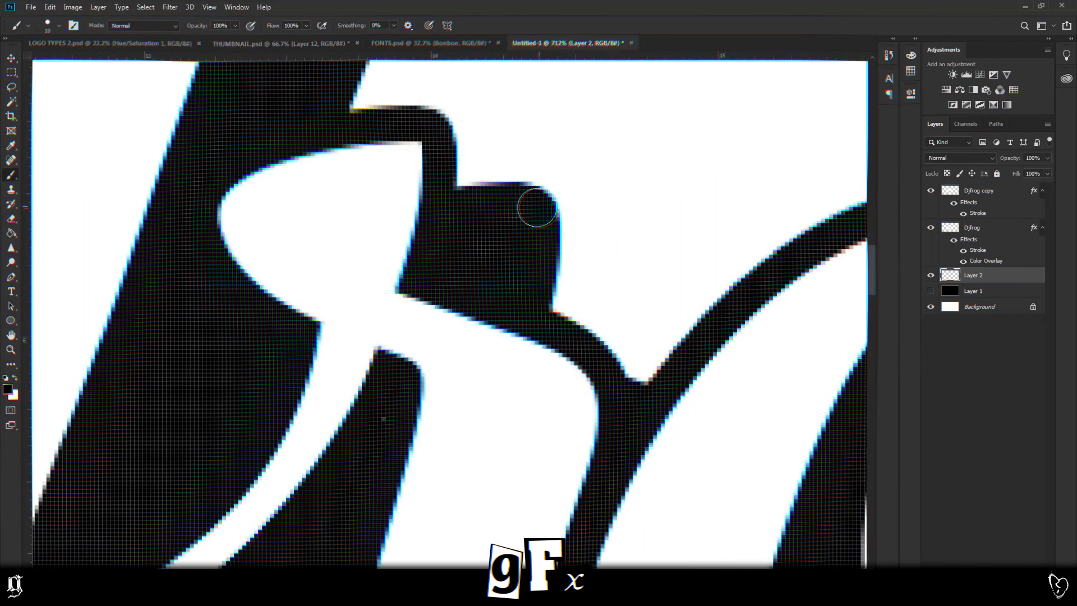
{"action": "key", "text": "ctrl+z"}
Bridge the notches between outline and shadow around the r, o and g with straight black brush strokes
{"action": "scroll", "coordinate": [381, 387], "scroll_direction": "down", "scroll_amount": 5}
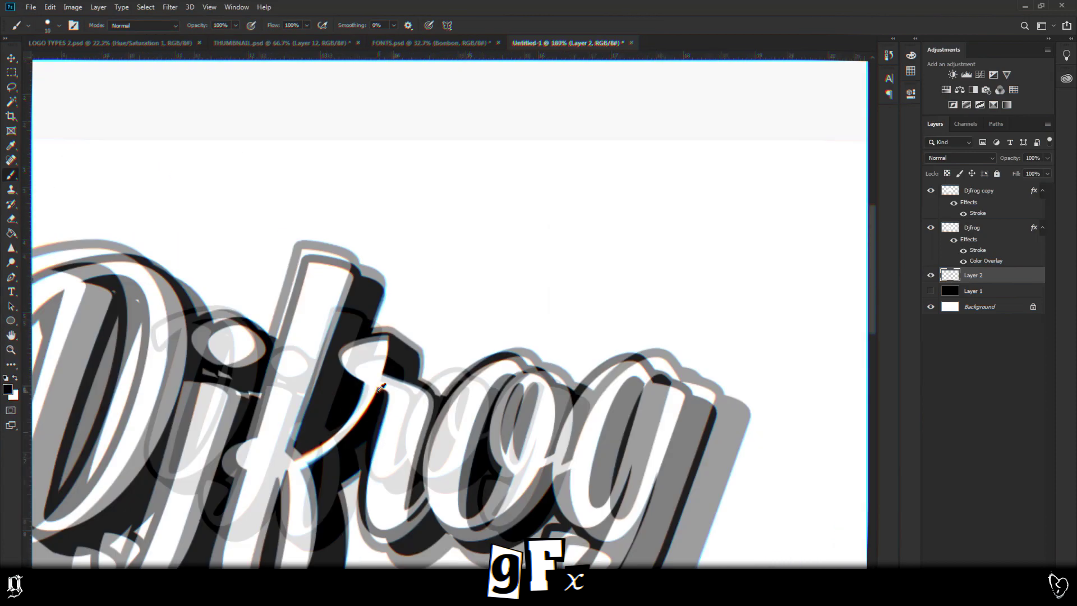
{"action": "scroll", "coordinate": [375, 336], "scroll_direction": "up", "scroll_amount": 4}
{"action": "left_click", "coordinate": [441, 351]}
{"action": "left_click", "coordinate": [507, 398], "text": "shift"}
{"action": "left_click", "coordinate": [365, 306]}
{"action": "left_click", "coordinate": [425, 340], "text": "shift"}
{"action": "left_click", "coordinate": [715, 303]}
{"action": "left_click", "coordinate": [792, 361], "text": "shift"}
{"action": "scroll", "coordinate": [367, 315], "scroll_direction": "down", "scroll_amount": 5}
{"action": "scroll", "coordinate": [448, 376], "scroll_direction": "up", "scroll_amount": 4}
{"action": "left_click", "coordinate": [591, 283]}
{"action": "left_click", "coordinate": [654, 326], "text": "shift"}
{"action": "scroll", "coordinate": [561, 331], "scroll_direction": "down", "scroll_amount": 5}
{"action": "scroll", "coordinate": [483, 445], "scroll_direction": "up", "scroll_amount": 7}
{"action": "left_click", "coordinate": [458, 482]}
{"action": "left_click", "coordinate": [563, 530], "text": "shift"}
{"action": "scroll", "coordinate": [567, 536], "scroll_direction": "down", "scroll_amount": 4}
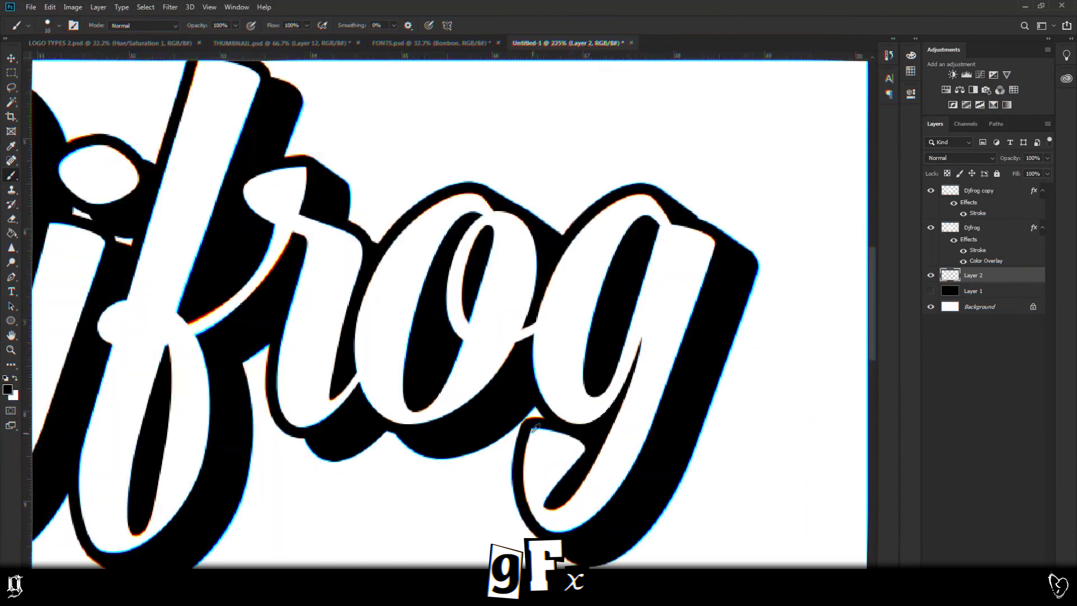
Bridge the outline and shadow beside the j's dot and at the f's upper corner with straight black strokes
{"action": "scroll", "coordinate": [534, 431], "scroll_direction": "down", "scroll_amount": 4}
{"action": "scroll", "coordinate": [443, 235], "scroll_direction": "up", "scroll_amount": 8}
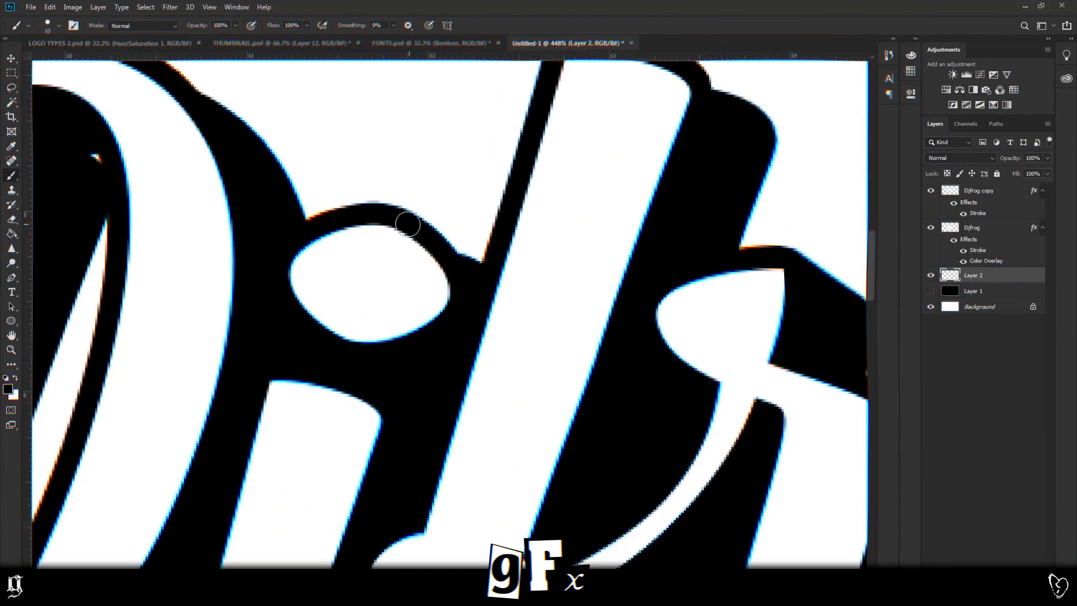
{"action": "left_click", "coordinate": [409, 224]}
{"action": "left_click", "coordinate": [476, 274], "text": "shift"}
{"action": "scroll", "coordinate": [475, 270], "scroll_direction": "down", "scroll_amount": 5}
{"action": "scroll", "coordinate": [540, 203], "scroll_direction": "up", "scroll_amount": 2}
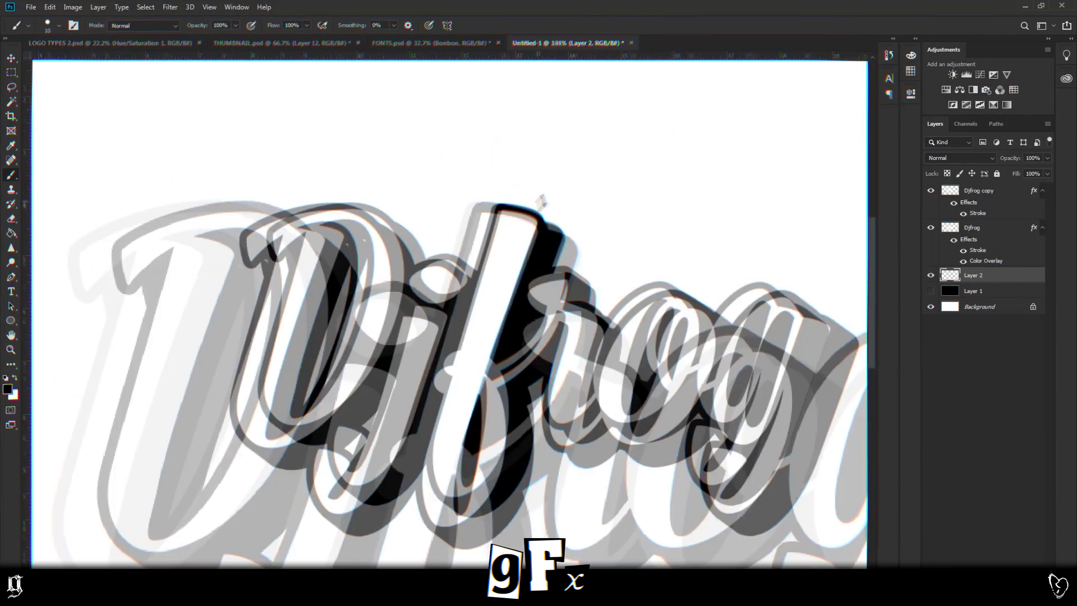
{"action": "scroll", "coordinate": [541, 203], "scroll_direction": "up", "scroll_amount": 3}
{"action": "left_click", "coordinate": [537, 225]}
{"action": "left_click", "coordinate": [586, 268], "text": "shift"}
Bridge the outline and shadow under the D's upper-left serif with a straight black stroke
{"action": "scroll", "coordinate": [587, 269], "scroll_direction": "down", "scroll_amount": 5}
{"action": "scroll", "coordinate": [281, 278], "scroll_direction": "up", "scroll_amount": 5}
{"action": "left_click", "coordinate": [258, 303]}
{"action": "left_click", "coordinate": [289, 335], "text": "shift"}
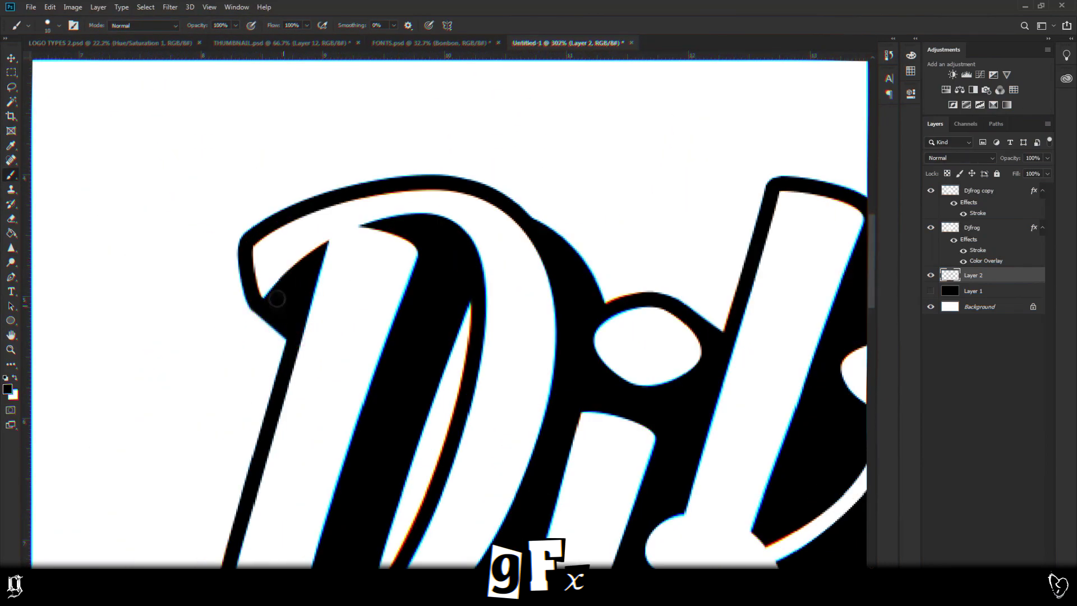
{"action": "scroll", "coordinate": [280, 304], "scroll_direction": "down", "scroll_amount": 5}
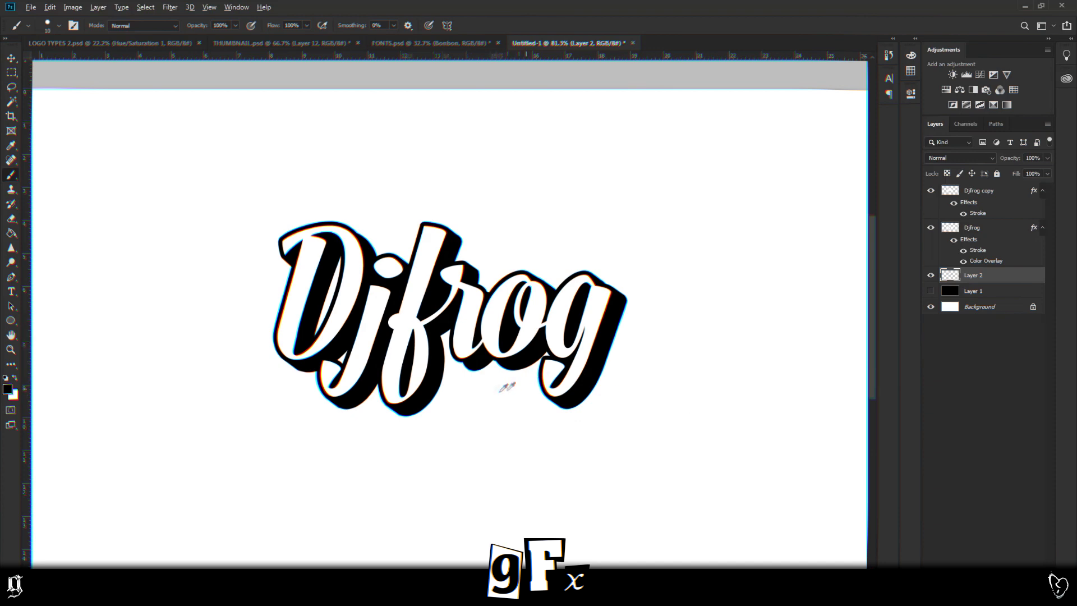
{"action": "scroll", "coordinate": [524, 378], "scroll_direction": "up", "scroll_amount": 5}
{"action": "scroll", "coordinate": [360, 284], "scroll_direction": "down", "scroll_amount": 6}
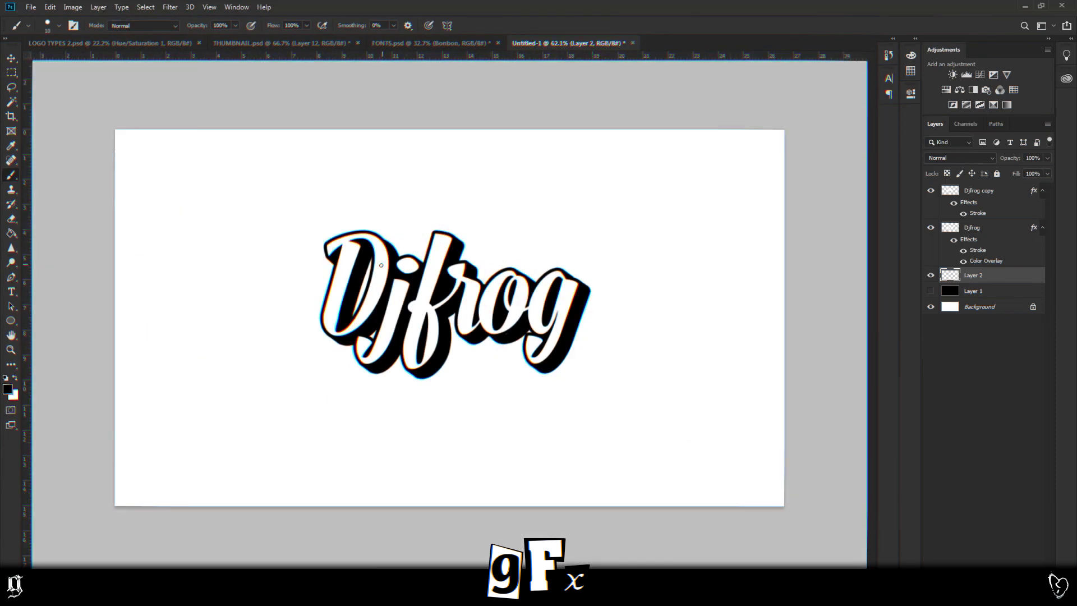
Merge Layer 2, Djfrog and Djfrog copy into one layer
{"action": "left_click", "coordinate": [11, 58]}
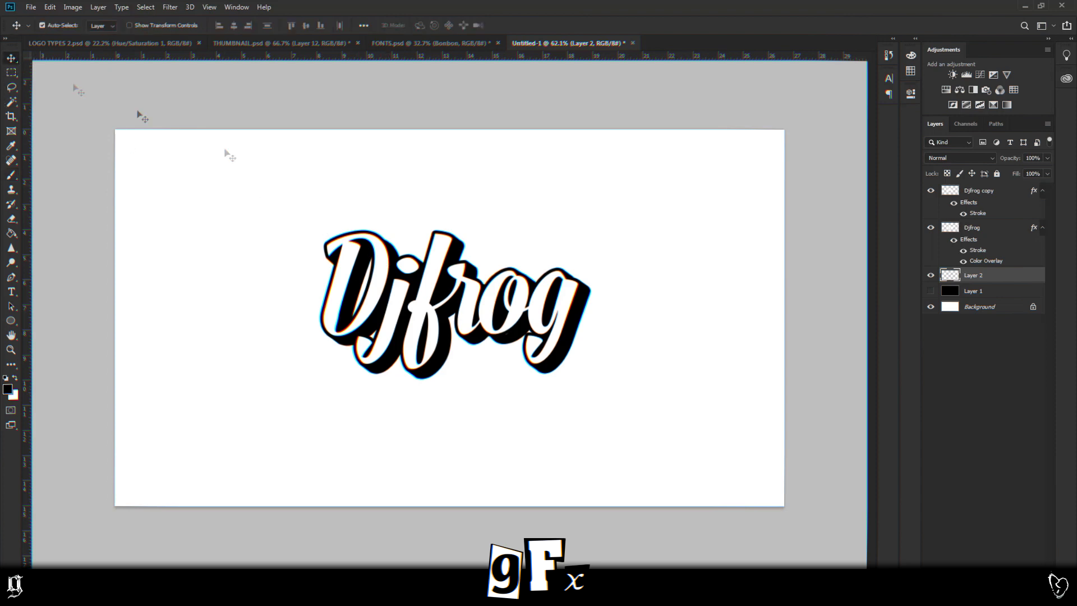
{"action": "scroll", "coordinate": [539, 317], "scroll_direction": "up", "scroll_amount": 3}
{"action": "left_click", "coordinate": [985, 191], "text": "shift"}
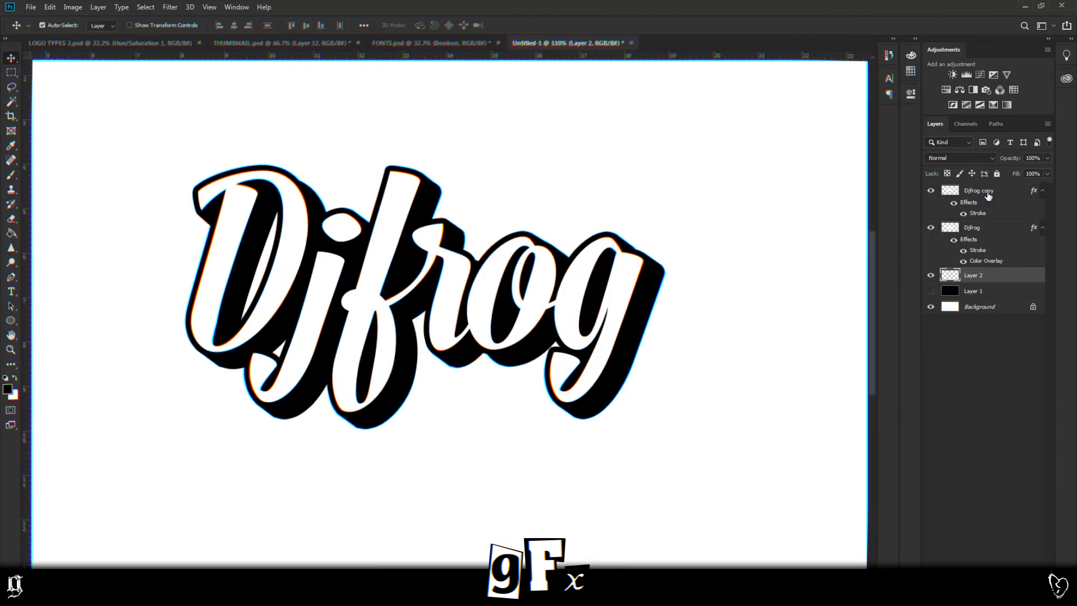
{"action": "right_click", "coordinate": [985, 194]}
{"action": "left_click", "coordinate": [864, 441]}
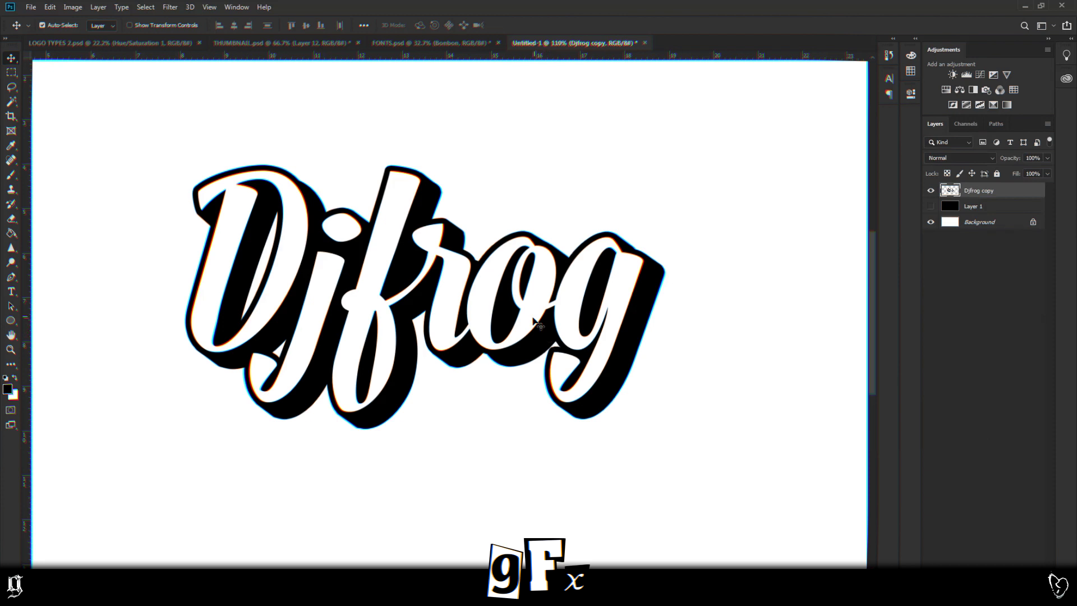
Select the white letter faces with the Magic Wand, fill them with white on a new layer, and deselect
{"action": "key", "text": "w"}
{"action": "left_click", "coordinate": [538, 324]}
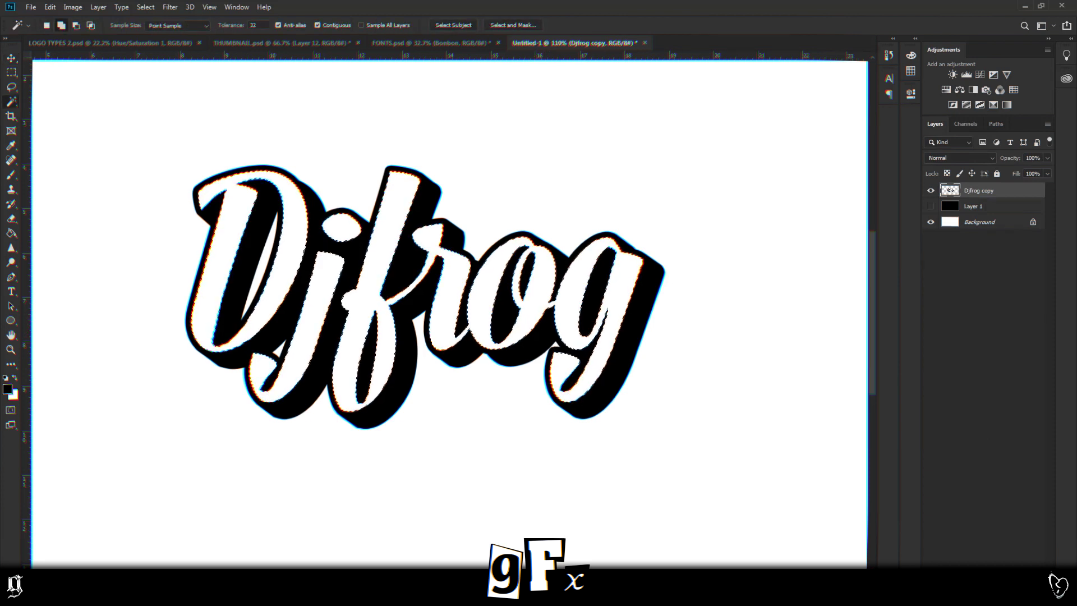
{"action": "key", "text": "ctrl+shift+alt+n"}
{"action": "key", "text": "g"}
{"action": "key", "text": "x"}
{"action": "left_click", "coordinate": [445, 279]}
{"action": "key", "text": "ctrl+d"}
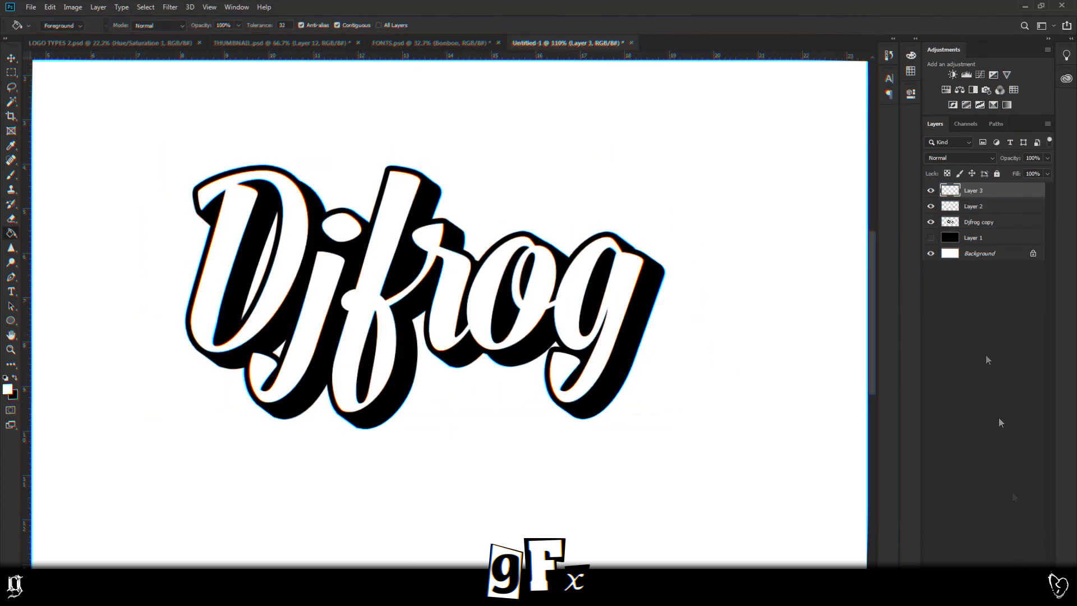
Clip Layer 3 to the white lettering and paint a straight black band across its lower half with a 600 px brush
{"action": "right_click", "coordinate": [976, 192]}
{"action": "left_click", "coordinate": [863, 320]}
{"action": "key", "text": "b"}
{"action": "key", "text": "x"}
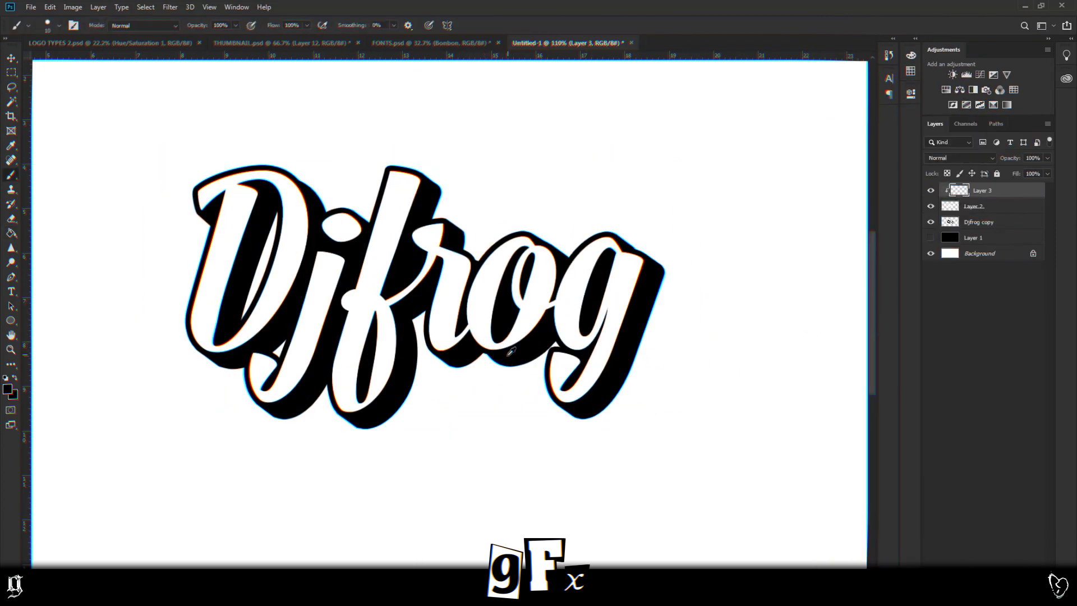
{"action": "key", "text": "bracketright"}
{"action": "key", "text": "bracketright"}
{"action": "key", "text": "bracketright"}
{"action": "key", "text": "bracketright"}
{"action": "key", "text": "bracketright"}
{"action": "key", "text": "bracketright"}
{"action": "key", "text": "bracketright"}
{"action": "key", "text": "bracketright"}
{"action": "key", "text": "bracketright"}
{"action": "key", "text": "bracketright"}
{"action": "key", "text": "bracketright"}
{"action": "key", "text": "bracketright"}
{"action": "key", "text": "bracketright"}
{"action": "key", "text": "bracketright"}
{"action": "key", "text": "bracketright"}
{"action": "key", "text": "bracketright"}
{"action": "key", "text": "bracketright"}
{"action": "key", "text": "bracketright"}
{"action": "key", "text": "bracketright"}
{"action": "key", "text": "bracketright"}
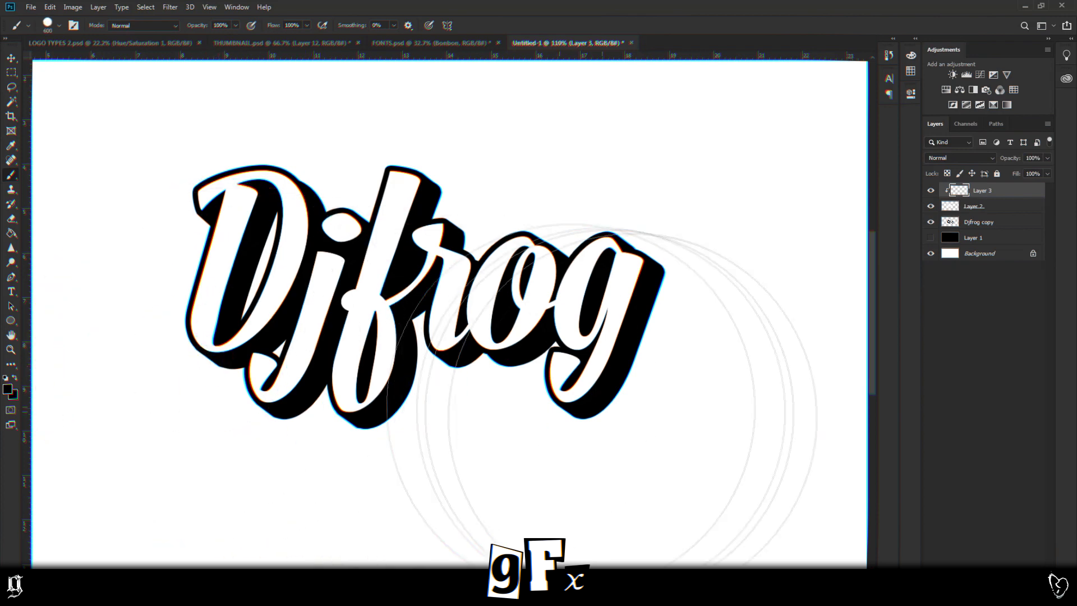
{"action": "scroll", "coordinate": [650, 410], "scroll_direction": "down", "scroll_amount": 5}
{"action": "mouse_move", "coordinate": [646, 415]}
{"action": "left_mouse_down"}
{"action": "mouse_move", "coordinate": [613, 404]}
{"action": "mouse_move", "coordinate": [174, 409]}
{"action": "left_mouse_up"}
Reduce the opacity of the clipped black band on Layer 3 to 11%
{"action": "scroll", "coordinate": [511, 387], "scroll_direction": "up", "scroll_amount": 2}
{"action": "scroll", "coordinate": [510, 386], "scroll_direction": "up", "scroll_amount": 1}
{"action": "left_click", "coordinate": [1047, 158]}
{"action": "left_click_drag", "start_coordinate": [1047, 169], "coordinate": [1001, 171]}
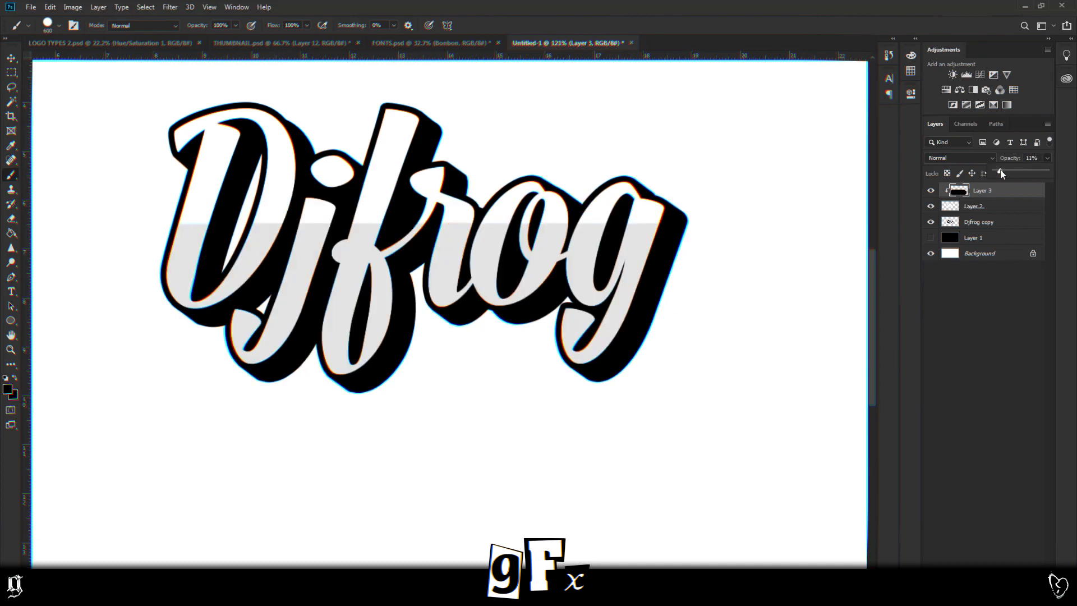
Set the opacity of the clipped shading on Layer 3 to 28%
{"action": "key", "text": "v"}
{"action": "scroll", "coordinate": [395, 339], "scroll_direction": "up", "scroll_amount": 3}
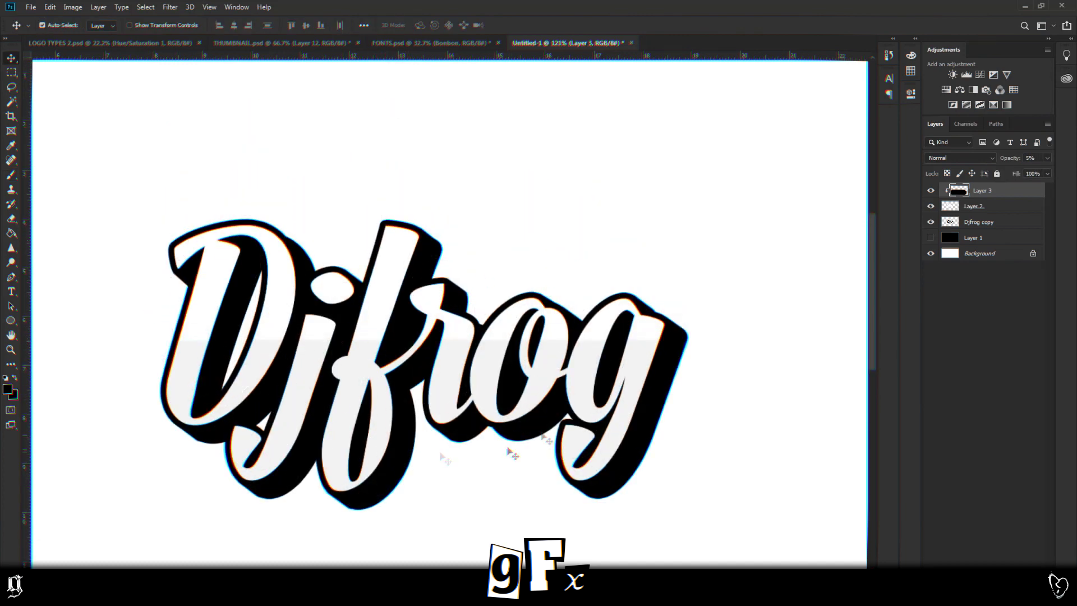
{"action": "scroll", "coordinate": [442, 456], "scroll_direction": "up", "scroll_amount": 1}
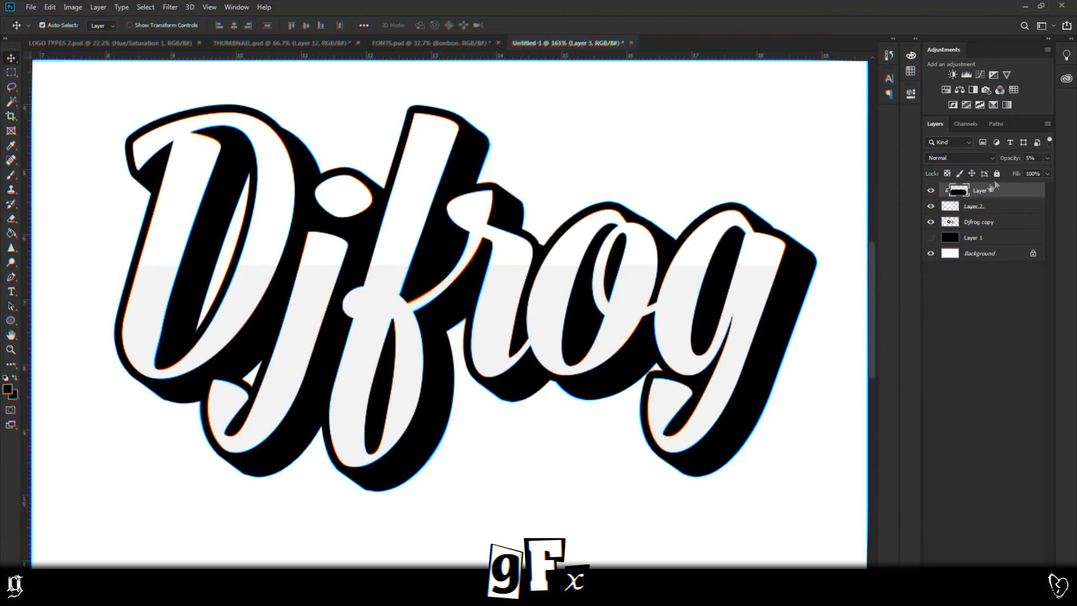
{"action": "left_click", "coordinate": [1010, 172]}
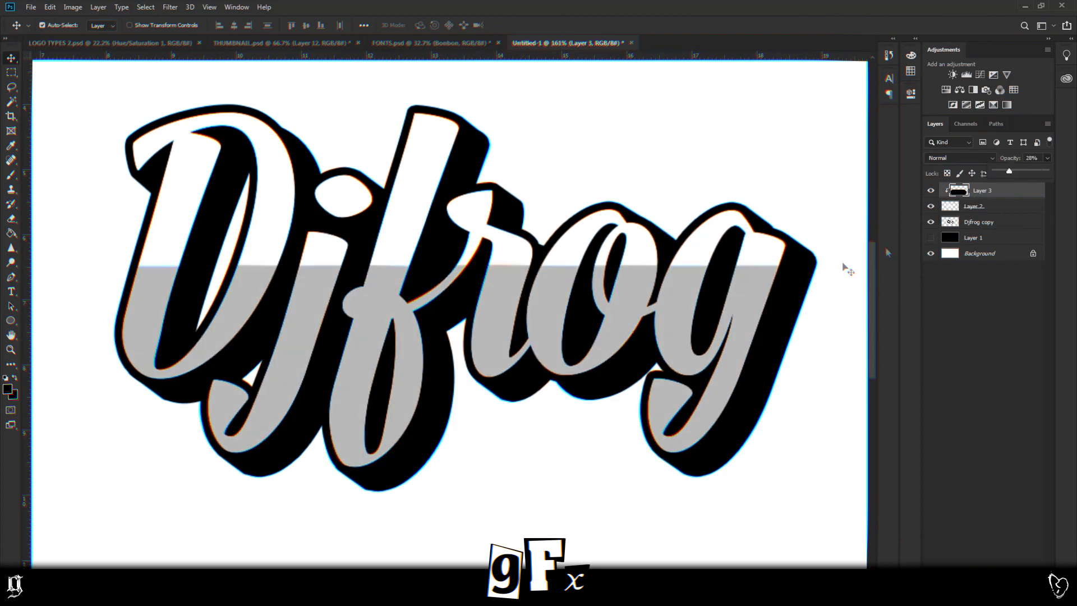
Erase the grey band across the lower half of the lettering on Layer 3
{"action": "key", "text": "e"}
{"action": "scroll", "coordinate": [630, 360], "scroll_direction": "down", "scroll_amount": 2}
{"action": "mouse_move", "coordinate": [341, 404]}
{"action": "left_mouse_down"}
{"action": "mouse_move", "coordinate": [297, 303]}
{"action": "mouse_move", "coordinate": [370, 413]}
{"action": "left_mouse_up"}
Shade the outer edge of the g's stem and tail by filling a closed Pen path on Layer 3
{"action": "left_click", "coordinate": [11, 277]}
{"action": "scroll", "coordinate": [729, 384], "scroll_direction": "up", "scroll_amount": 5}
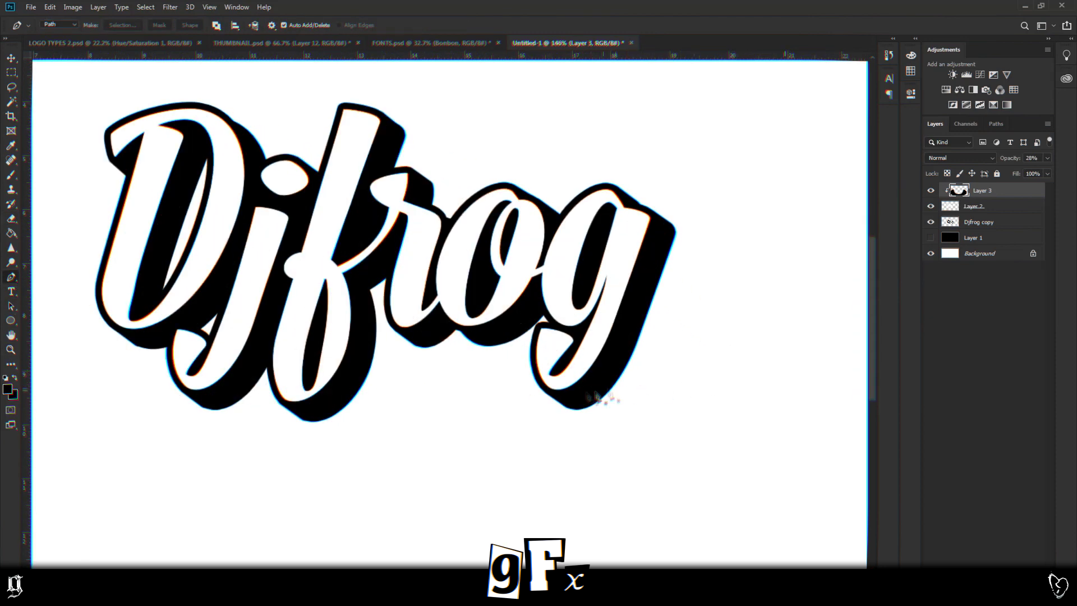
{"action": "left_click_drag", "start_coordinate": [480, 369], "coordinate": [507, 399]}
{"action": "left_click_drag", "start_coordinate": [577, 320], "coordinate": [596, 272]}
{"action": "left_click_drag", "start_coordinate": [649, 103], "coordinate": [668, 104]}
{"action": "left_click", "coordinate": [656, 234]}
{"action": "left_click", "coordinate": [619, 357]}
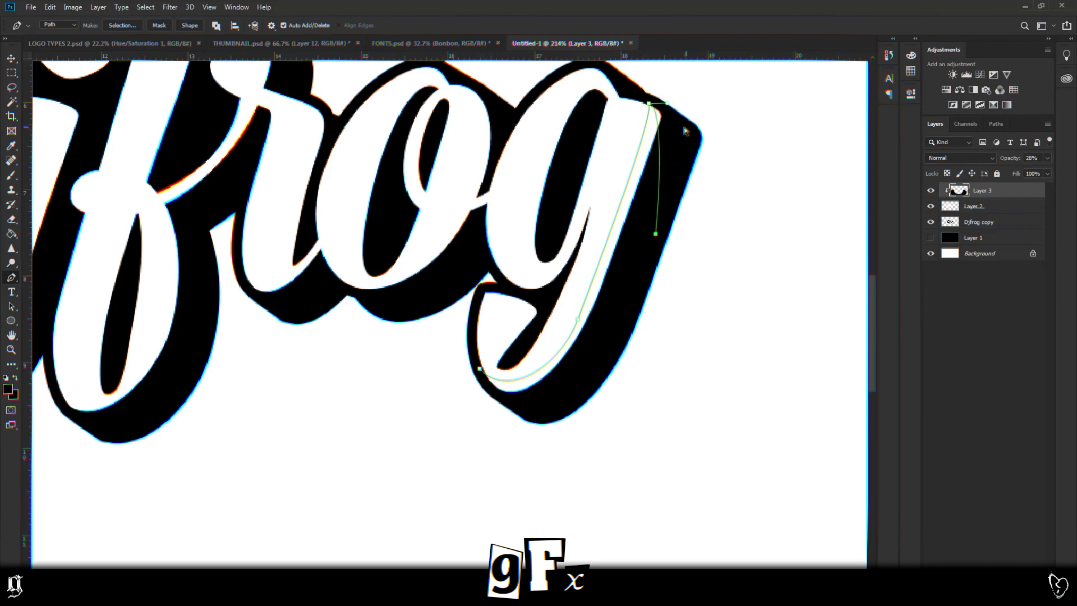
{"action": "right_click", "coordinate": [466, 144]}
{"action": "left_click", "coordinate": [506, 191]}
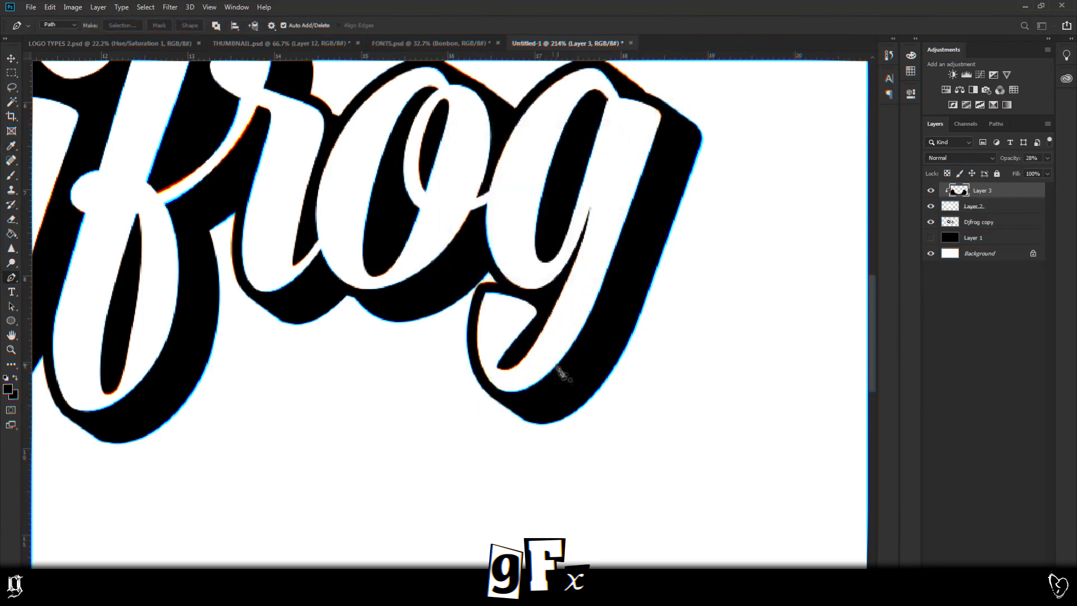
Draw and fill Pen paths that shade the curl of the g's tail and the left side of its bowl around the counter
{"action": "left_click", "coordinate": [498, 402]}
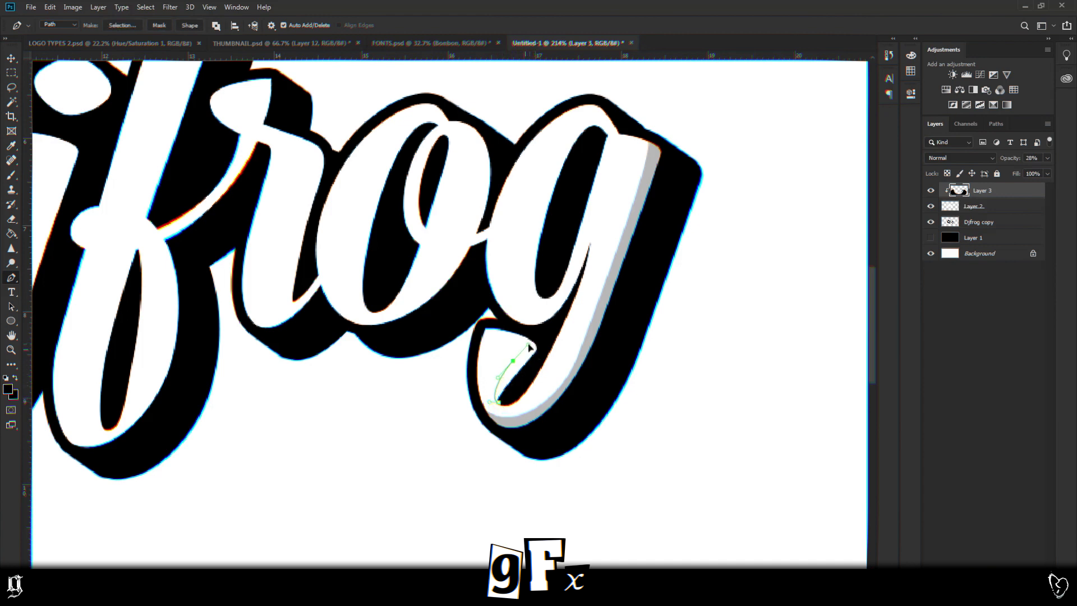
{"action": "right_click", "coordinate": [536, 367]}
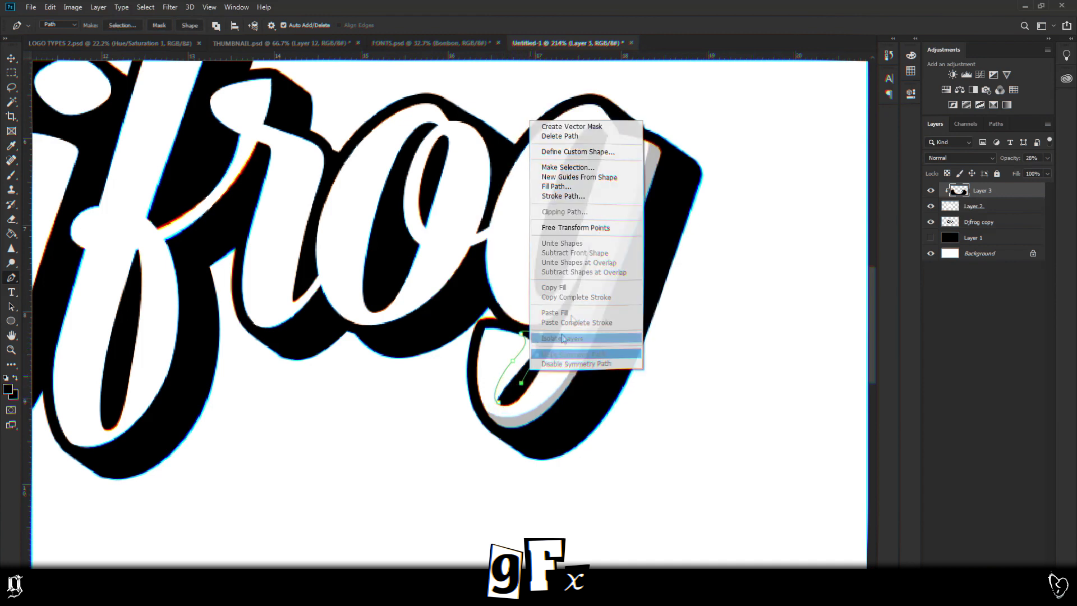
{"action": "left_click", "coordinate": [561, 339]}
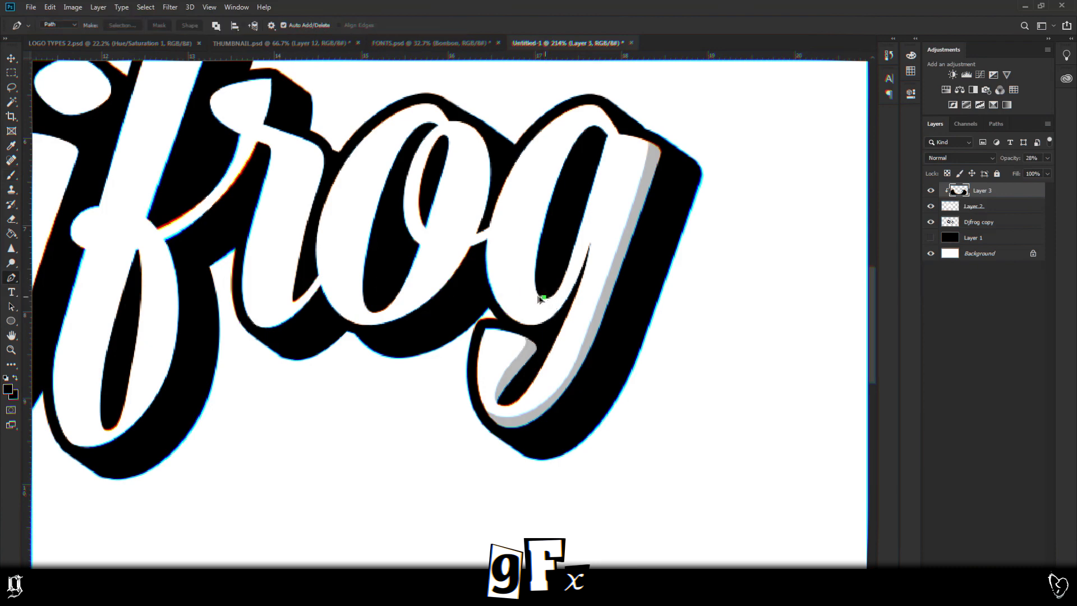
{"action": "left_click_drag", "start_coordinate": [538, 296], "coordinate": [525, 292]}
{"action": "left_click_drag", "start_coordinate": [536, 204], "coordinate": [550, 163]}
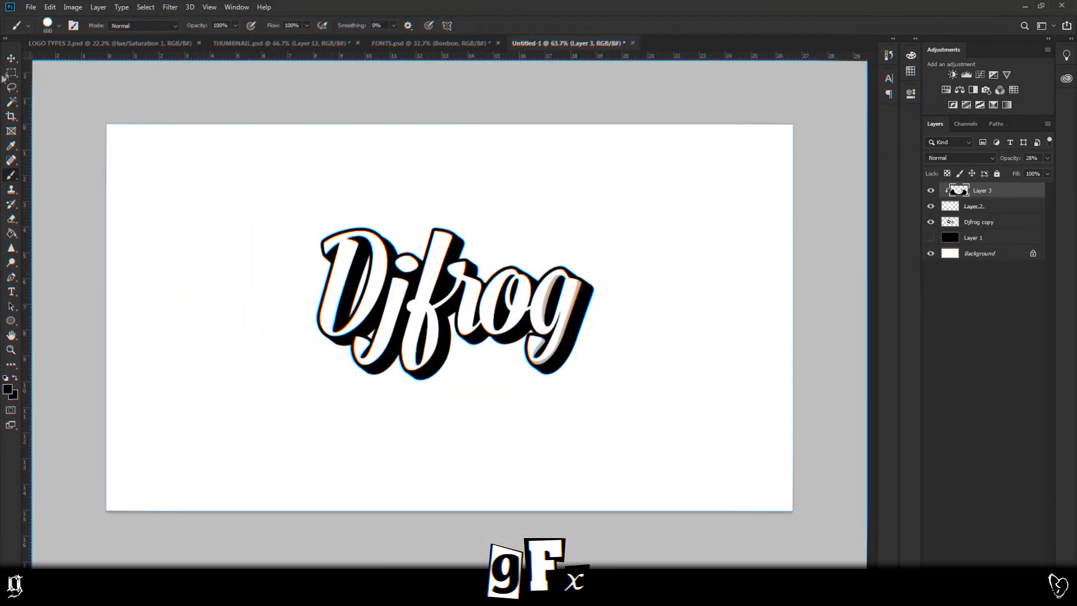
{"action": "key", "text": "v"}
{"action": "scroll", "coordinate": [502, 364], "scroll_direction": "up", "scroll_amount": 3}
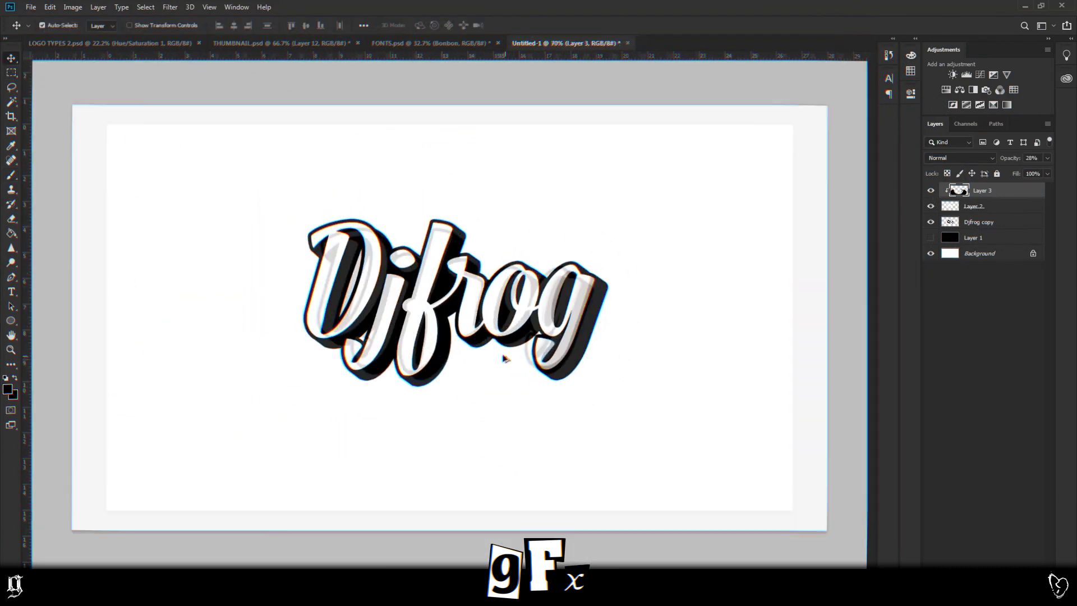
{"action": "scroll", "coordinate": [497, 349], "scroll_direction": "up", "scroll_amount": 2}
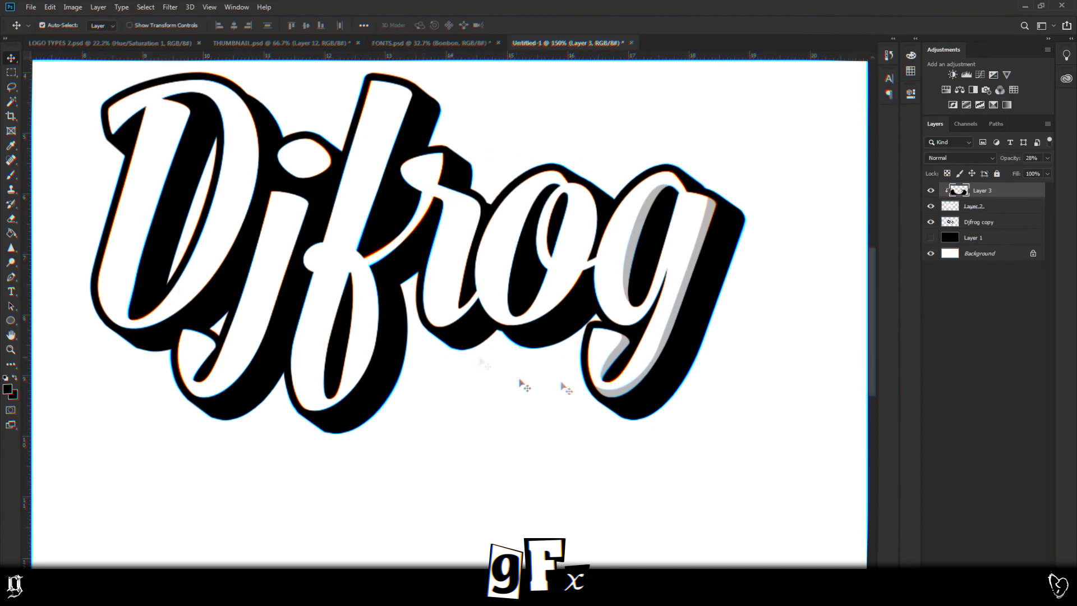
Examine how the letters connect in the DON'T WAIT reference lettering in THUMBNAIL.psd
{"action": "scroll", "coordinate": [561, 286], "scroll_direction": "up", "scroll_amount": 3}
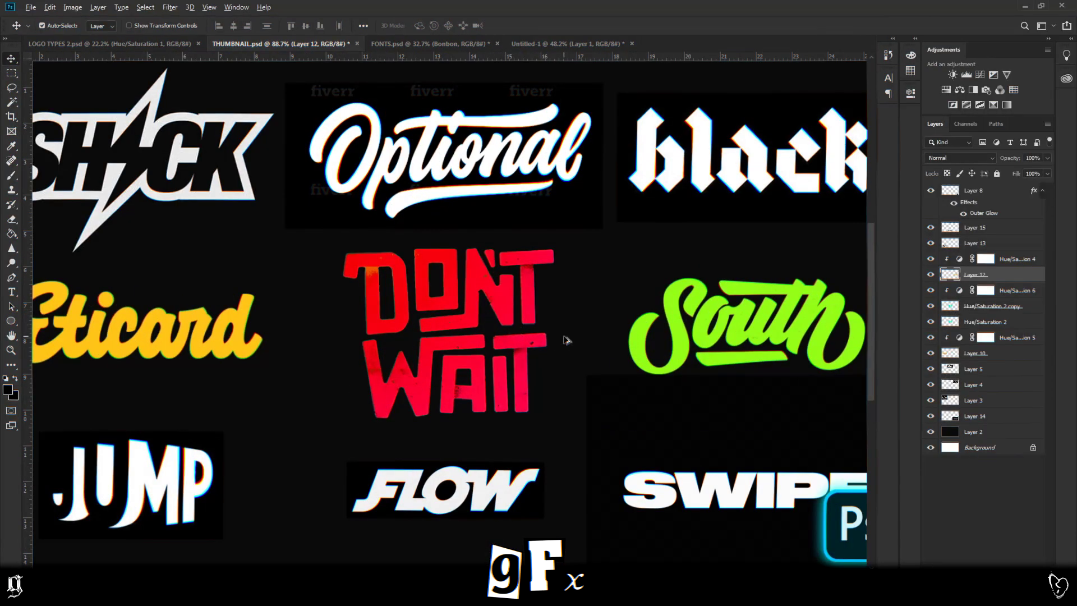
{"action": "scroll", "coordinate": [566, 340], "scroll_direction": "up", "scroll_amount": 1}
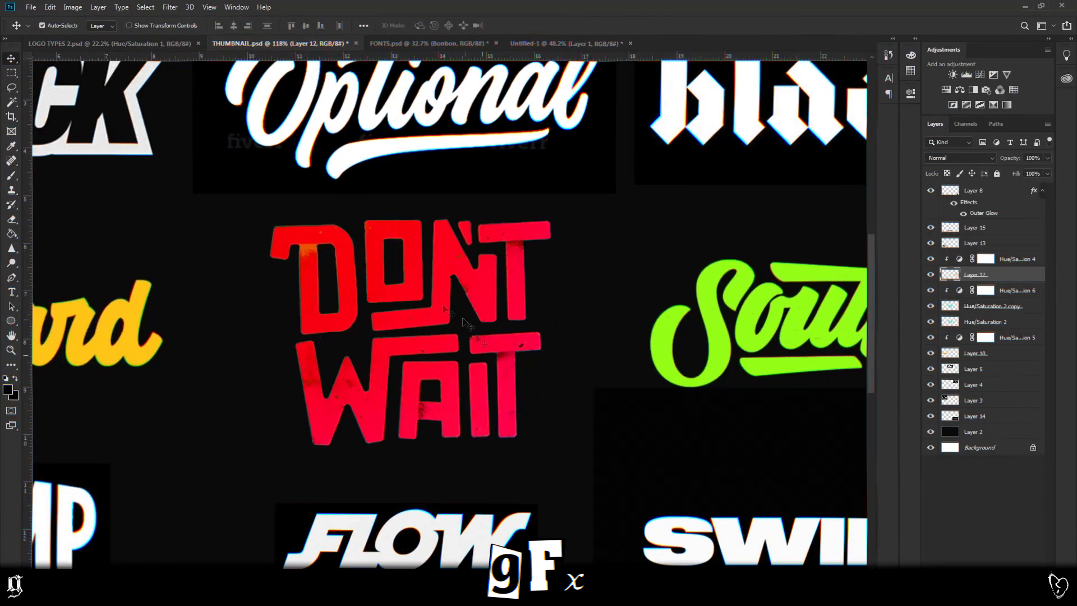
{"action": "scroll", "coordinate": [365, 341], "scroll_direction": "down", "scroll_amount": 5}
{"action": "scroll", "coordinate": [494, 348], "scroll_direction": "up", "scroll_amount": 6}
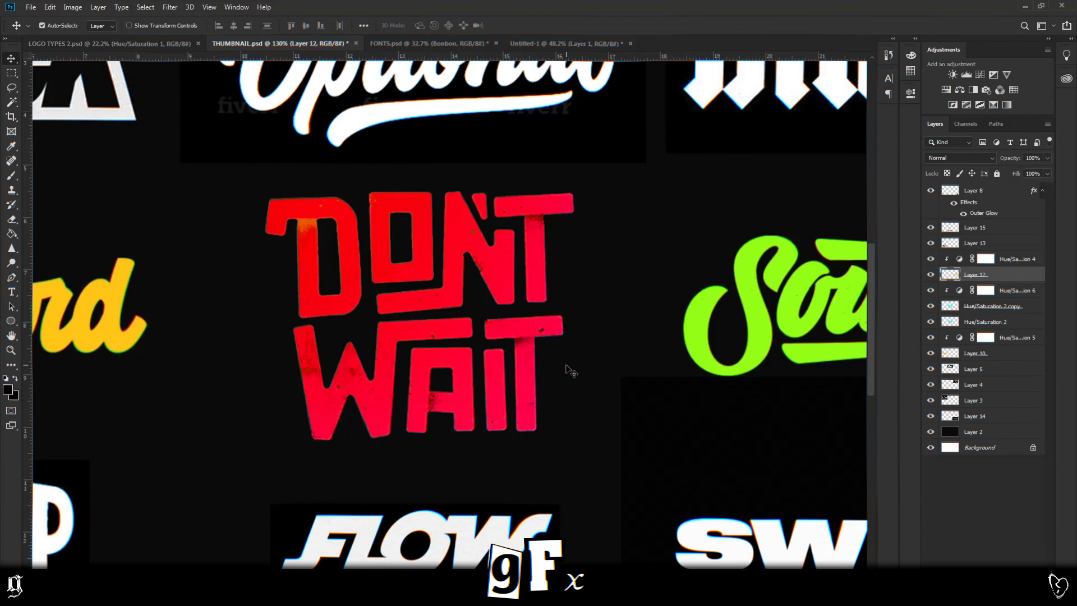
{"action": "scroll", "coordinate": [496, 349], "scroll_direction": "down", "scroll_amount": 6}
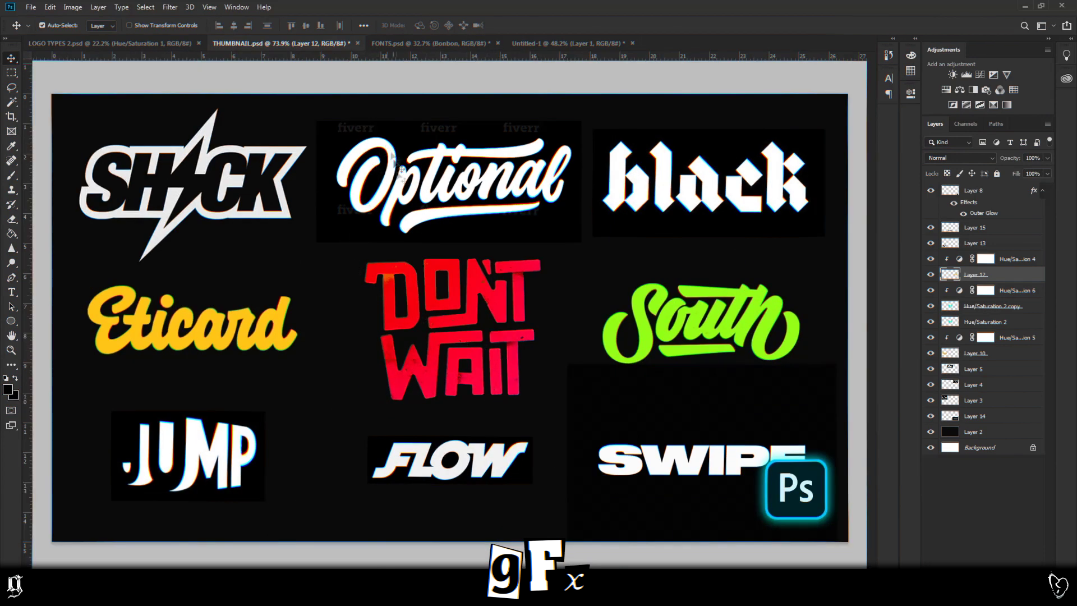
In Untitled-1, replace Layer 1 and Layer 2 with a new black-filled layer and an empty layer beneath it
{"action": "left_click", "coordinate": [532, 44]}
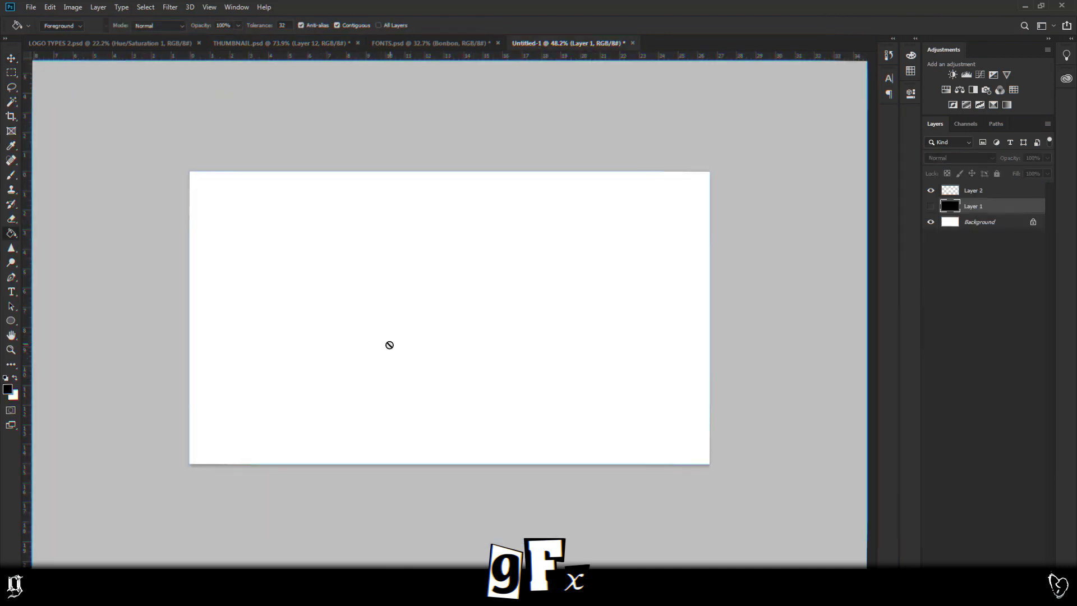
{"action": "key", "text": "ctrl+shift+alt+n"}
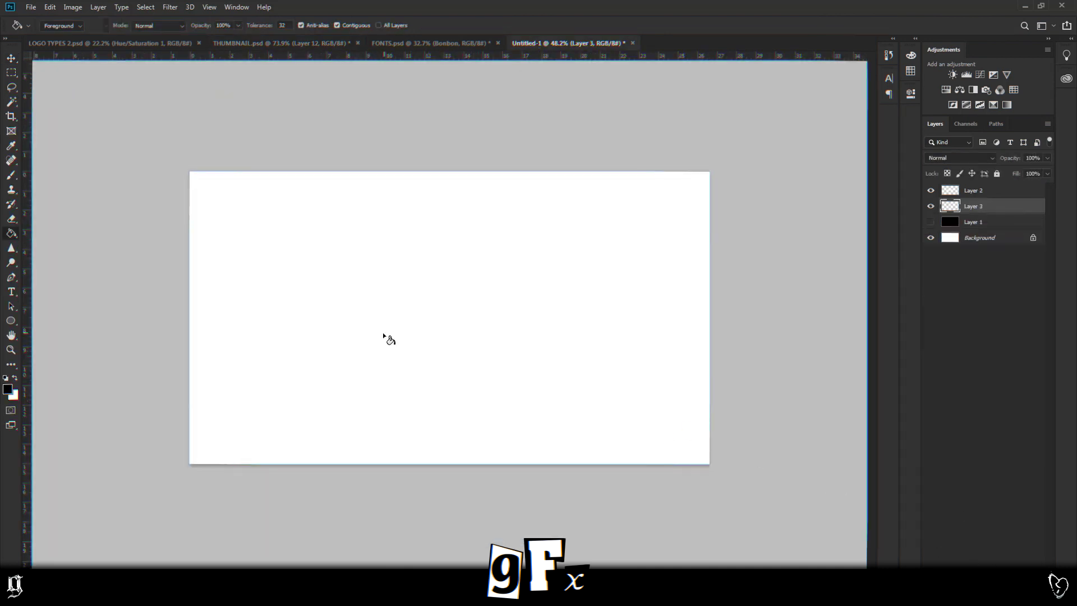
{"action": "left_click", "coordinate": [385, 339]}
{"action": "left_click", "coordinate": [983, 224]}
{"action": "left_click", "coordinate": [983, 196]}
{"action": "key", "text": "Delete"}
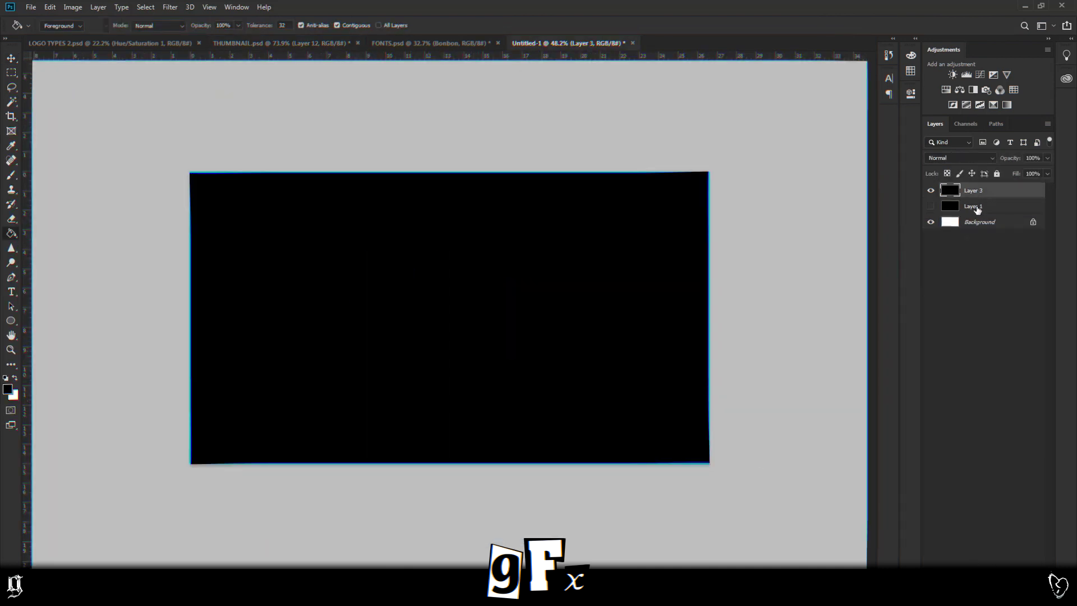
{"action": "left_click", "coordinate": [971, 207]}
{"action": "key", "text": "Delete"}
{"action": "key", "text": "ctrl+shift+alt+n"}
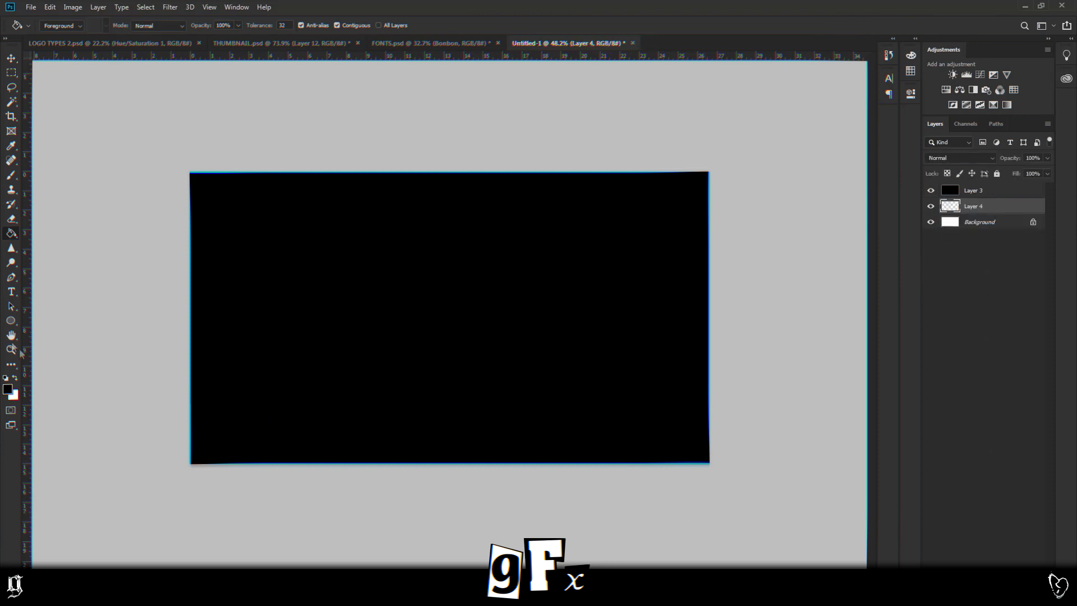
Copy the UNIFORM text from FONTS.psd into Untitled-1, place it above the black layer and centre it on the canvas
{"action": "left_click", "coordinate": [429, 43]}
{"action": "scroll", "coordinate": [471, 387], "scroll_direction": "down", "scroll_amount": 3}
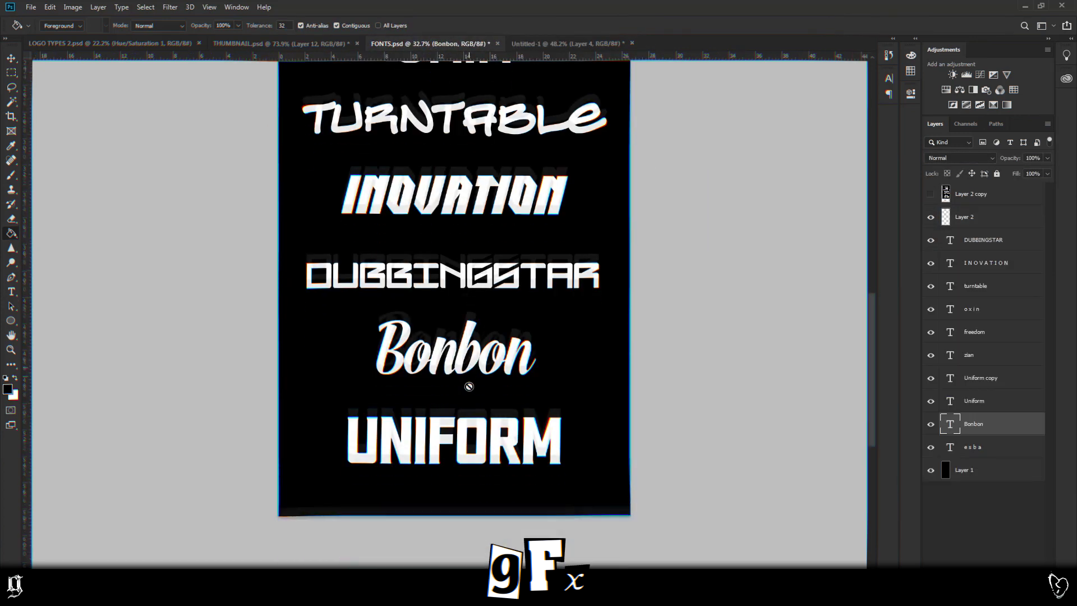
{"action": "scroll", "coordinate": [448, 456], "scroll_direction": "up", "scroll_amount": 1}
{"action": "scroll", "coordinate": [483, 473], "scroll_direction": "up", "scroll_amount": 8}
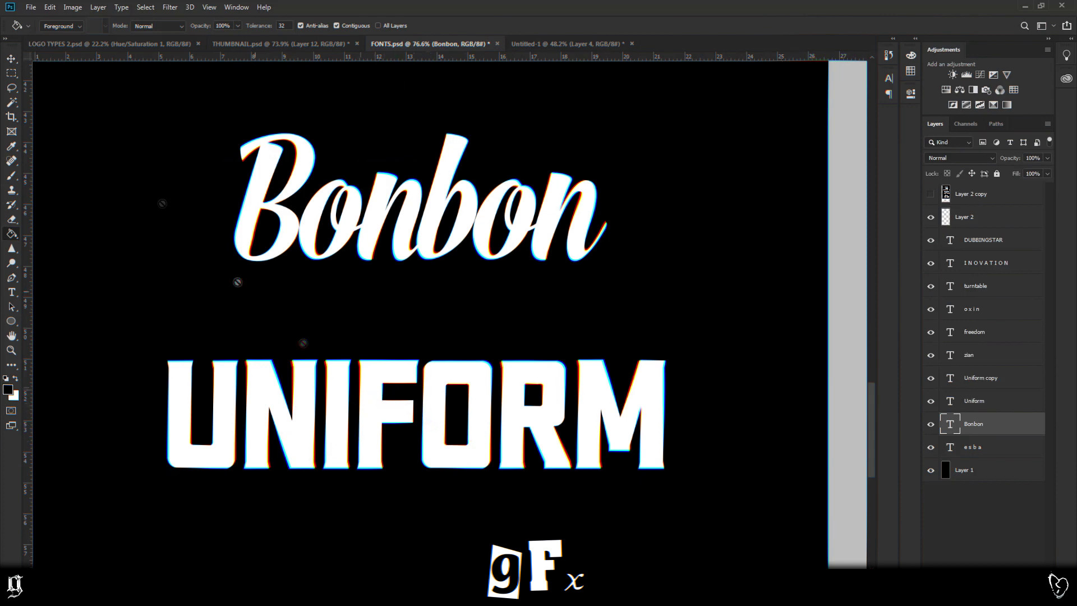
{"action": "left_click", "coordinate": [11, 58]}
{"action": "scroll", "coordinate": [632, 373], "scroll_direction": "down", "scroll_amount": 4}
{"action": "left_click_drag", "start_coordinate": [578, 387], "coordinate": [480, 323]}
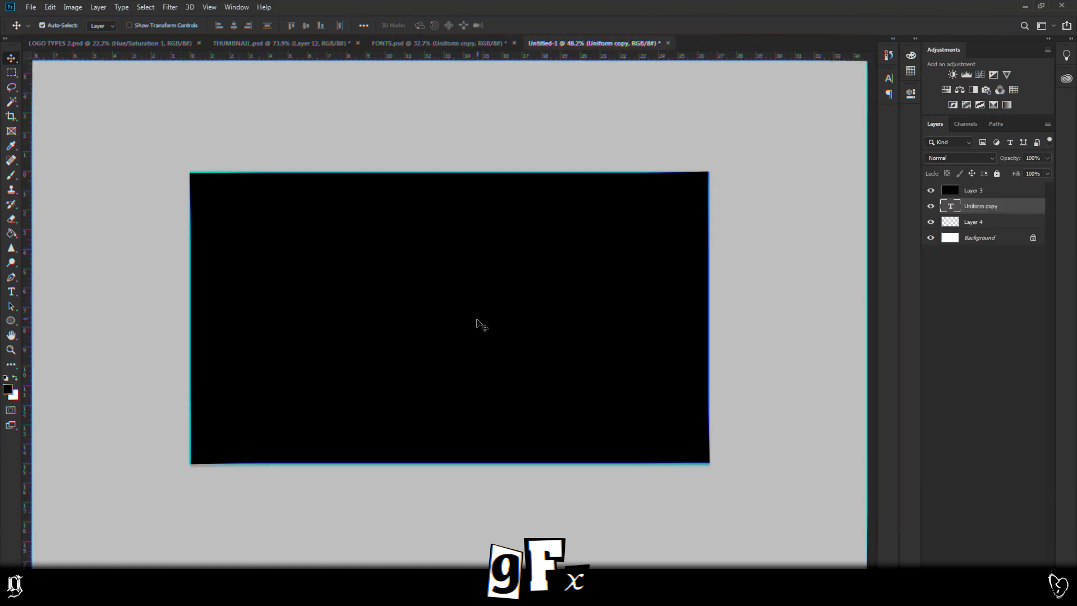
{"action": "left_click_drag", "start_coordinate": [986, 209], "coordinate": [986, 186]}
{"action": "left_click_drag", "start_coordinate": [483, 252], "coordinate": [477, 314]}
Replace the UNIFORM text with "GANG SHIT" set on two lines
{"action": "left_click", "coordinate": [11, 292]}
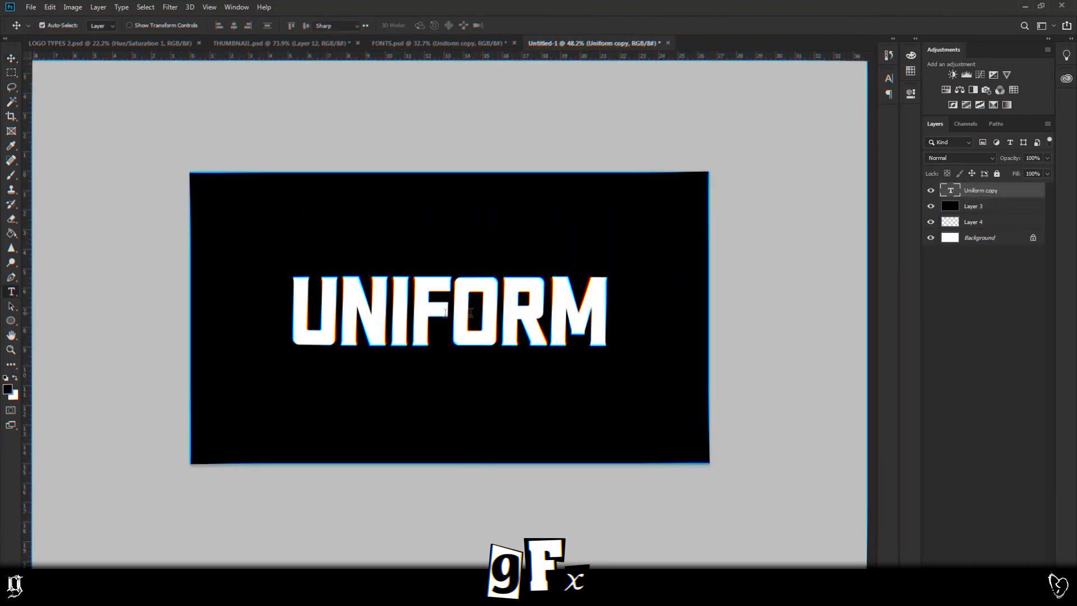
{"action": "left_click", "coordinate": [460, 316]}
{"action": "key", "text": "ctrl+a"}
{"action": "type", "text": "GANG"}
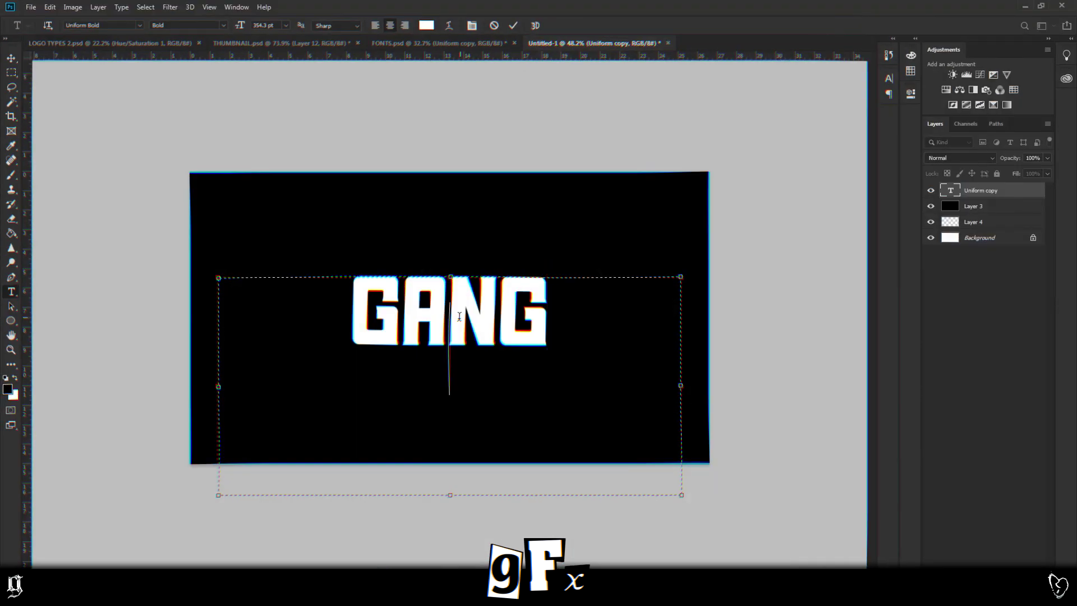
{"action": "type", "text": "SHIT"}
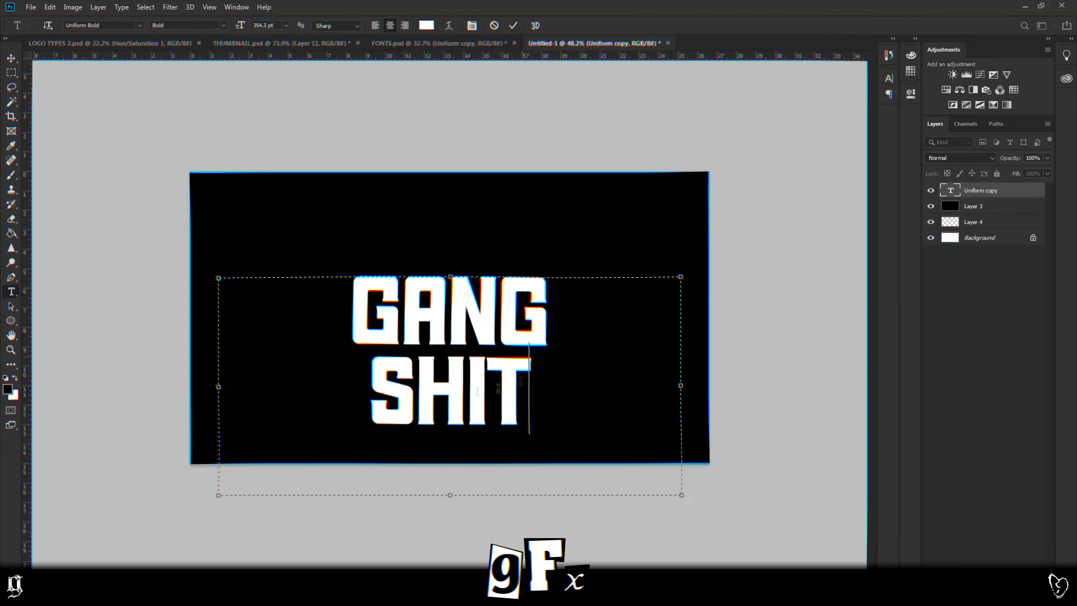
{"action": "key", "text": "ctrl+Return"}
{"action": "key", "text": "v"}
{"action": "key", "text": "ctrl+0"}
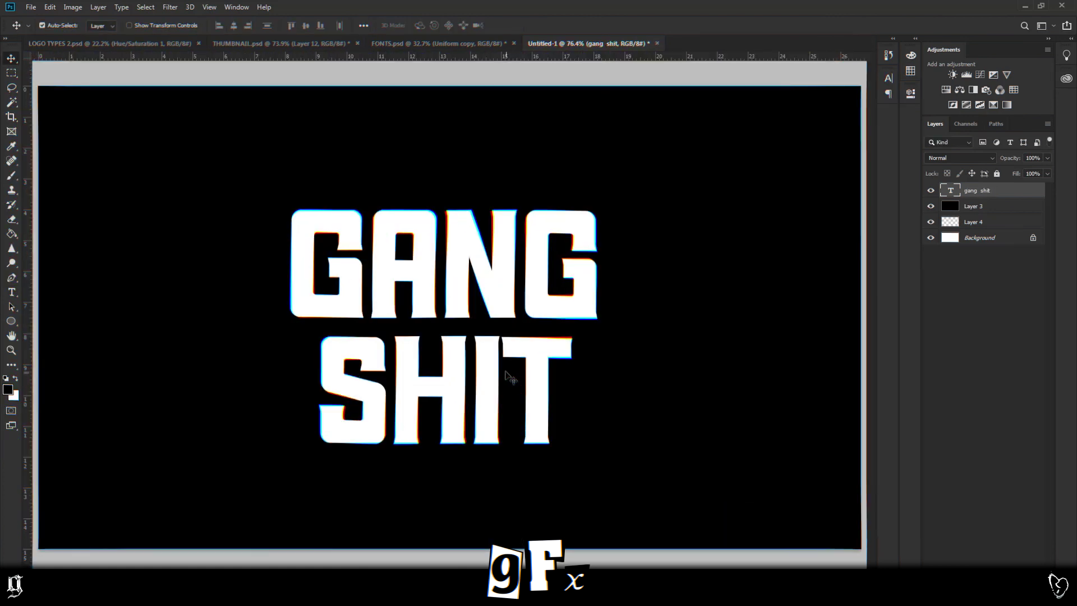
Rasterize the text layer and move the word SHIT slightly down, away from GANG
{"action": "right_click", "coordinate": [979, 192]}
{"action": "left_click", "coordinate": [867, 254]}
{"action": "key", "text": "m"}
{"action": "left_click_drag", "start_coordinate": [606, 474], "coordinate": [301, 343]}
{"action": "key", "text": "v"}
{"action": "left_click_drag", "start_coordinate": [431, 399], "coordinate": [431, 423]}
{"action": "key", "text": "ctrl+d"}
Select the first G of GANG with the Lasso and rotate it by about -3°
{"action": "key", "text": "l"}
{"action": "left_click_drag", "start_coordinate": [317, 361], "coordinate": [371, 338]}
{"action": "mouse_move", "coordinate": [372, 269]}
{"action": "left_mouse_down"}
{"action": "mouse_move", "coordinate": [334, 206]}
{"action": "mouse_move", "coordinate": [276, 335]}
{"action": "mouse_move", "coordinate": [283, 354]}
{"action": "left_mouse_up"}
{"action": "key", "text": "ctrl+t"}
{"action": "left_click_drag", "start_coordinate": [412, 232], "coordinate": [409, 227]}
{"action": "key", "text": "Return"}
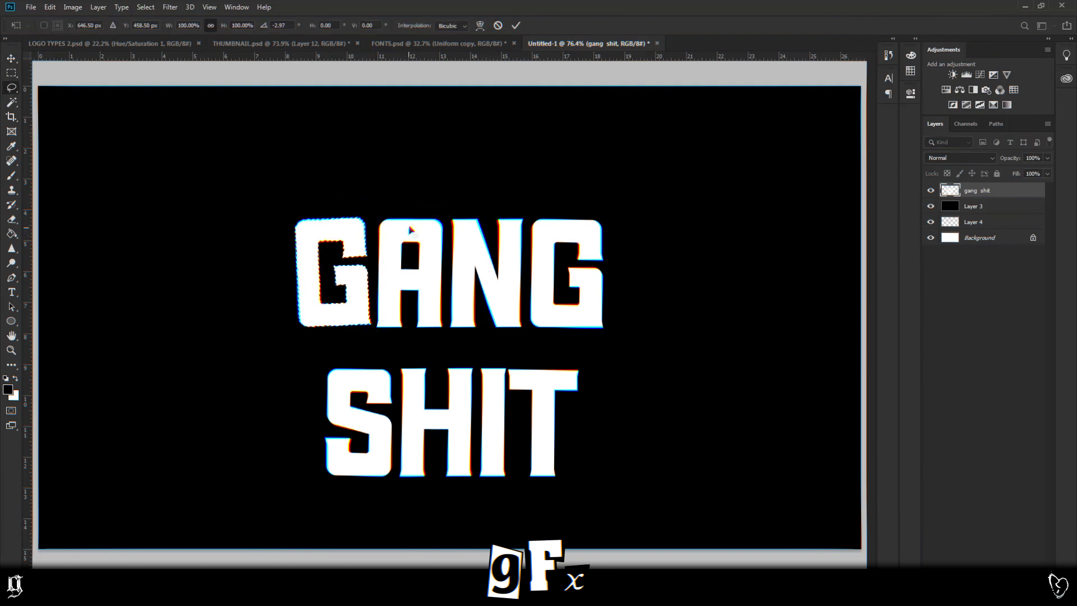
Copy the DON'T WAIT lettering from THUMBNAIL.psd into Untitled-1 beside GANG as a reference, and reselect the gang shit layer
{"action": "left_click", "coordinate": [258, 45]}
{"action": "left_click", "coordinate": [12, 58]}
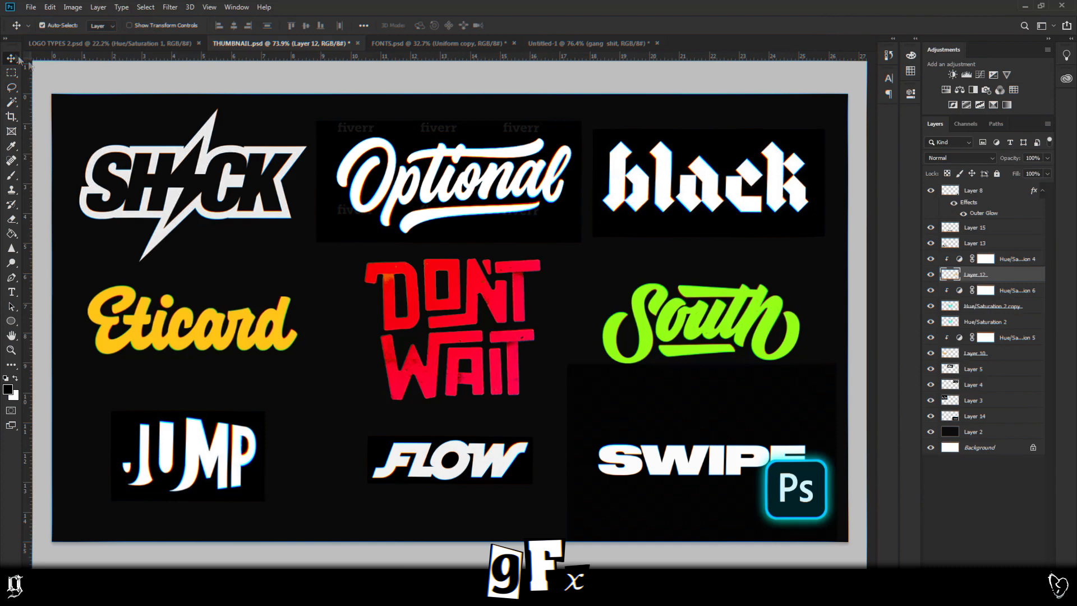
{"action": "left_click_drag", "start_coordinate": [462, 298], "coordinate": [219, 194]}
{"action": "scroll", "coordinate": [458, 343], "scroll_direction": "up", "scroll_amount": 3}
{"action": "left_click", "coordinate": [481, 303]}
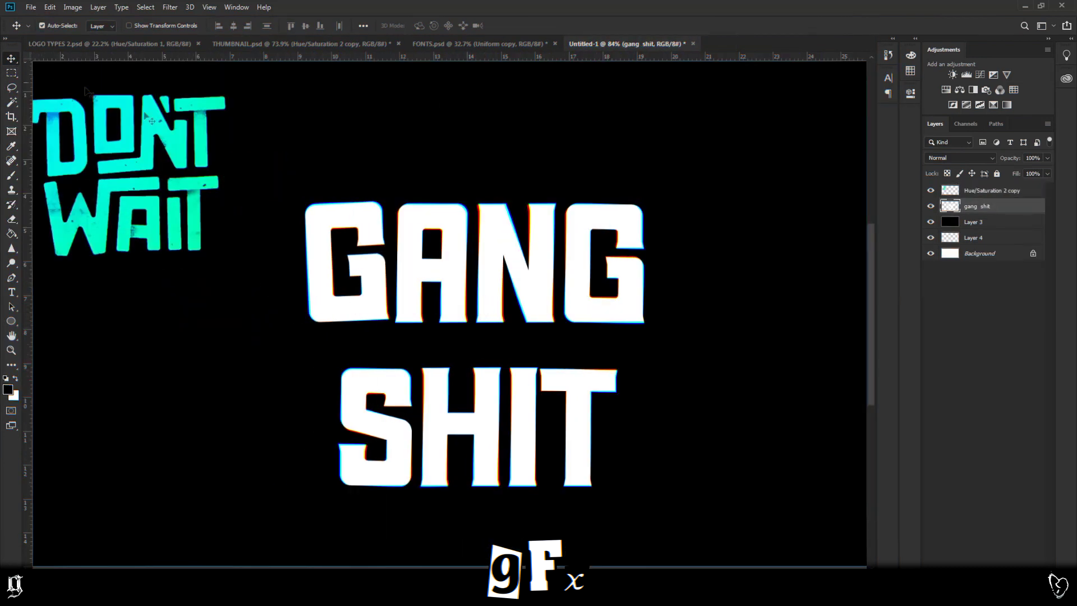
{"action": "left_click", "coordinate": [11, 88]}
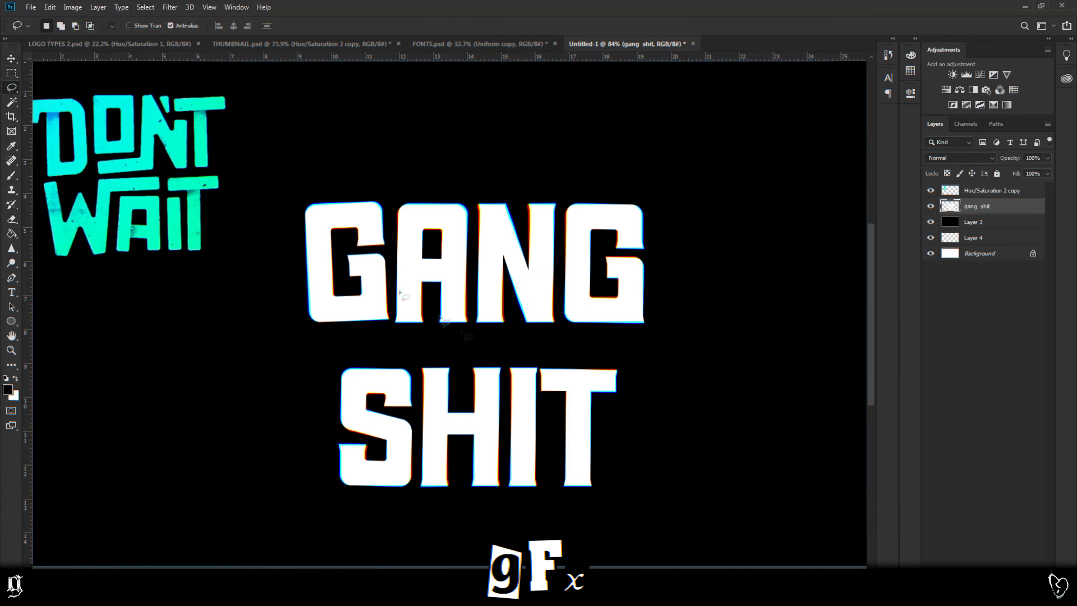
{"action": "left_click_drag", "start_coordinate": [475, 266], "coordinate": [476, 250]}
{"action": "key", "text": "ctrl+d"}
{"action": "scroll", "coordinate": [488, 351], "scroll_direction": "down", "scroll_amount": 2}
{"action": "scroll", "coordinate": [507, 308], "scroll_direction": "up", "scroll_amount": 1}
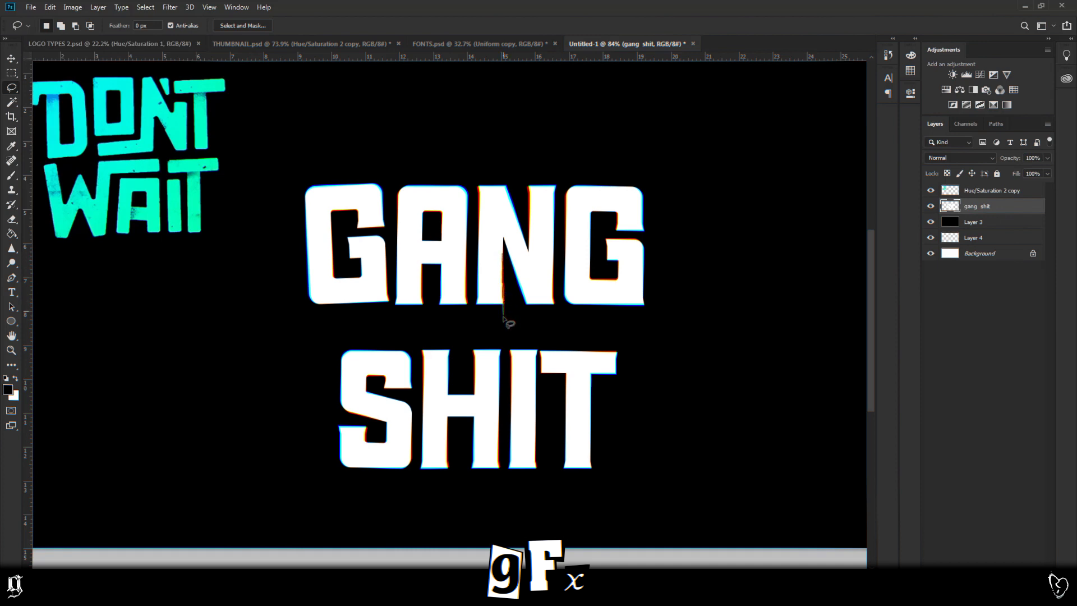
Extend the N's left leg into a tail running beneath the G and A by painting a freehand Lasso selection white
{"action": "mouse_move", "coordinate": [494, 339]}
{"action": "left_mouse_down"}
{"action": "mouse_move", "coordinate": [331, 343]}
{"action": "mouse_move", "coordinate": [465, 316]}
{"action": "mouse_move", "coordinate": [486, 264]}
{"action": "left_mouse_up"}
{"action": "key", "text": "b"}
{"action": "left_click", "coordinate": [494, 281]}
{"action": "key", "text": "x"}
{"action": "left_click_drag", "start_coordinate": [494, 280], "coordinate": [331, 331]}
{"action": "key", "text": "ctrl+d"}
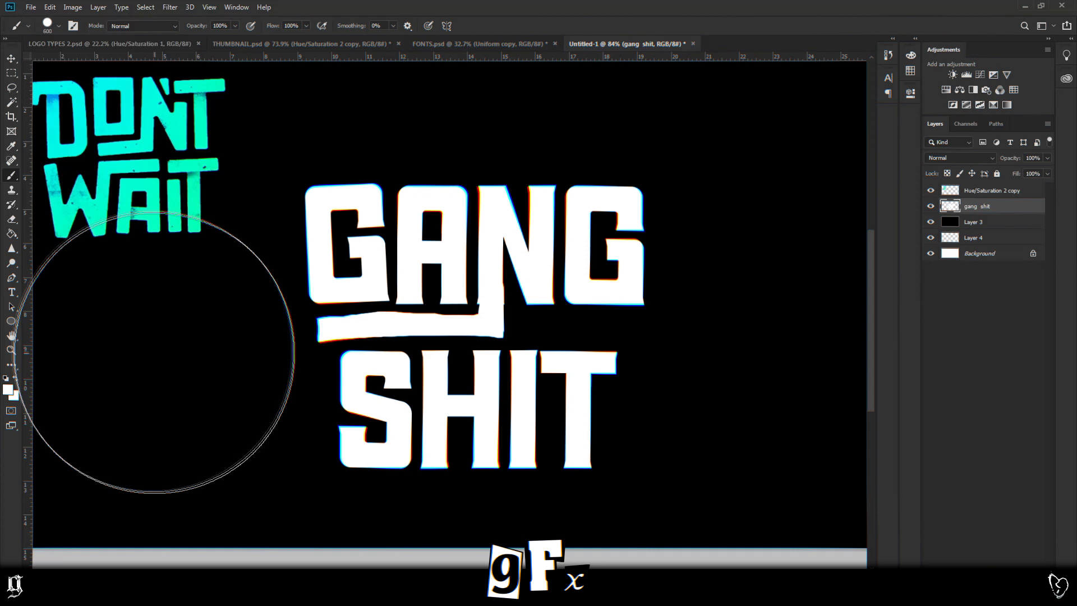
Select the I and T of SHIT with the Lasso and enlarge them to about 116% wide and 122% high, raised toward GANG
{"action": "left_click", "coordinate": [11, 58]}
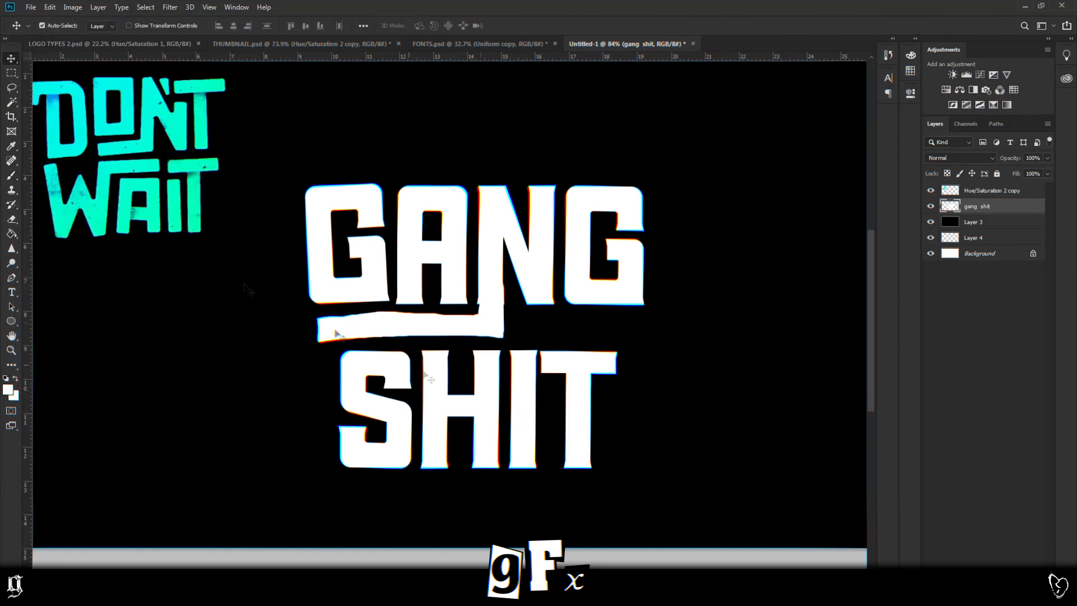
{"action": "left_click", "coordinate": [11, 88]}
{"action": "left_click_drag", "start_coordinate": [615, 480], "coordinate": [504, 490]}
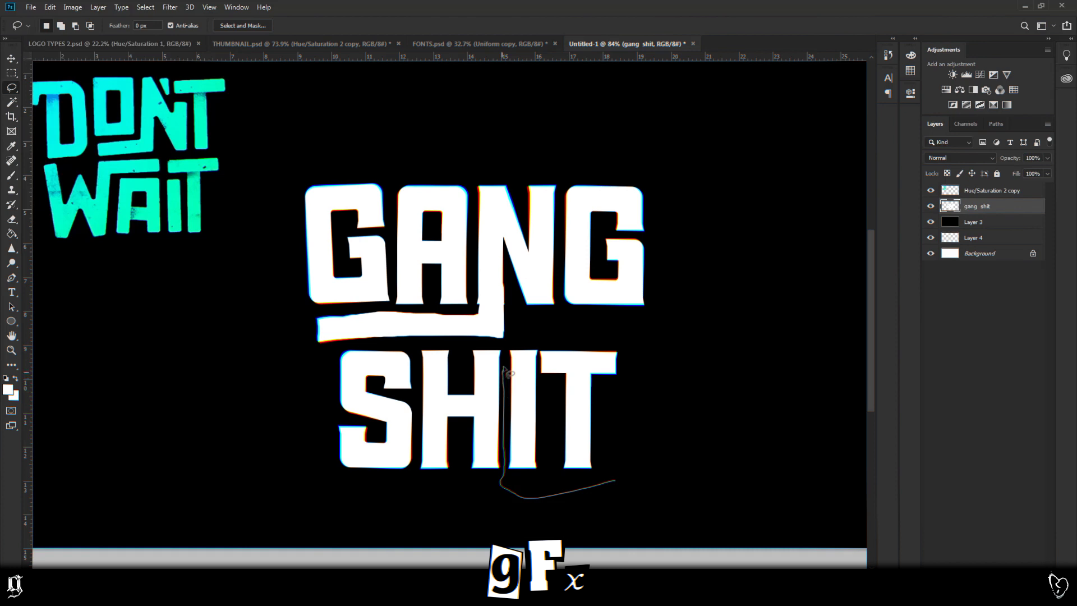
{"action": "left_click_drag", "start_coordinate": [670, 373], "coordinate": [681, 418]}
{"action": "key", "text": "ctrl+t"}
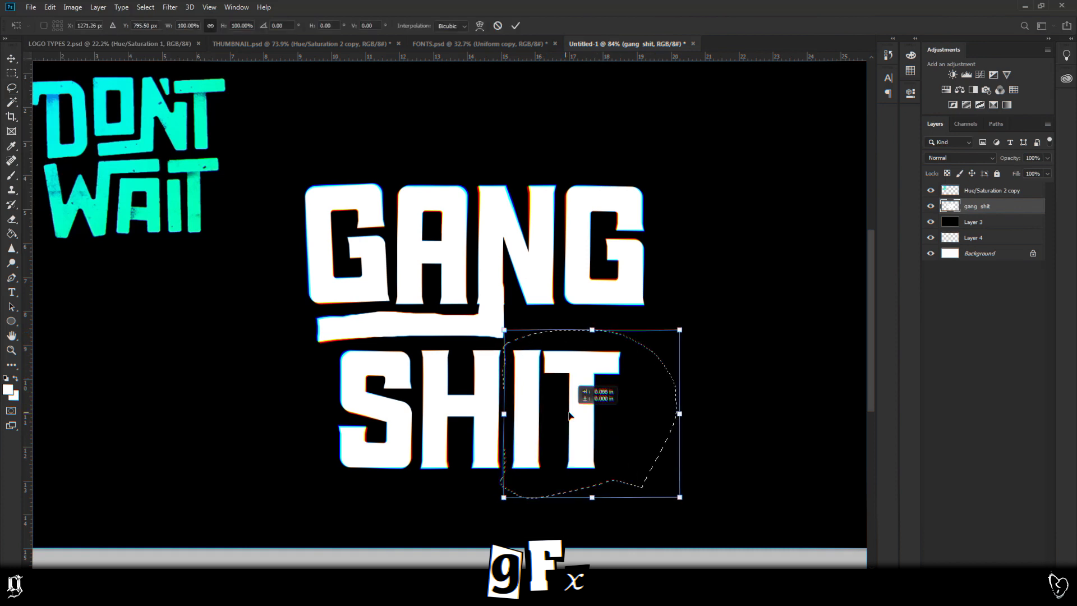
{"action": "left_click_drag", "start_coordinate": [598, 332], "coordinate": [598, 323]}
{"action": "left_click_drag", "start_coordinate": [589, 405], "coordinate": [592, 379]}
{"action": "left_click_drag", "start_coordinate": [686, 473], "coordinate": [718, 507]}
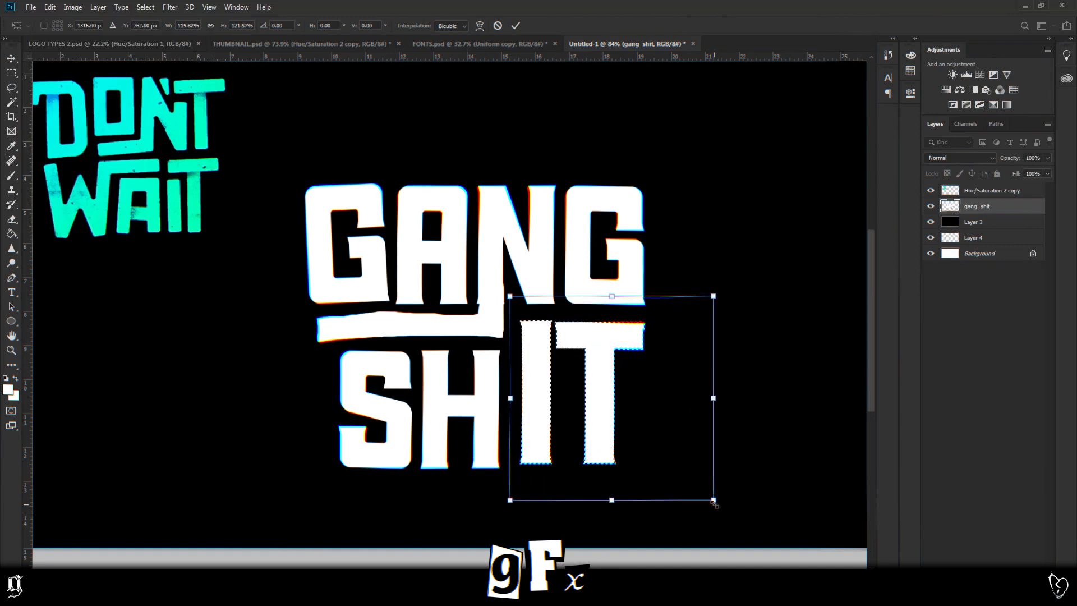
{"action": "key", "text": "Return"}
Compare the lettering with the DON'T WAIT reference, move GANG SHIT slightly up and right, and lower its layer opacity to 29%
{"action": "scroll", "coordinate": [714, 508], "scroll_direction": "down", "scroll_amount": 2}
{"action": "scroll", "coordinate": [76, 179], "scroll_direction": "up", "scroll_amount": 3}
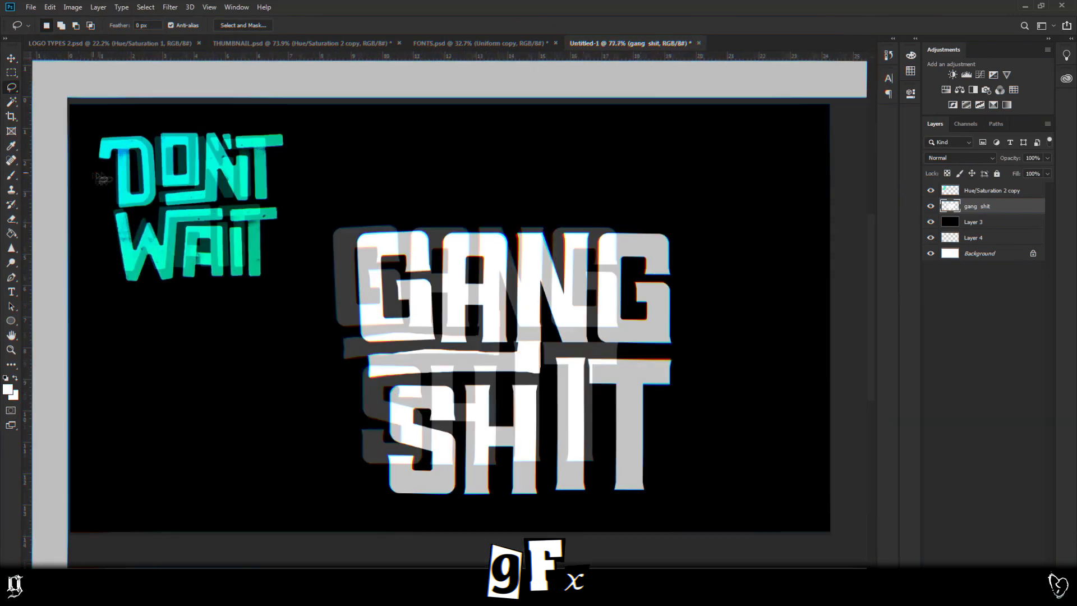
{"action": "scroll", "coordinate": [212, 262], "scroll_direction": "up", "scroll_amount": 1}
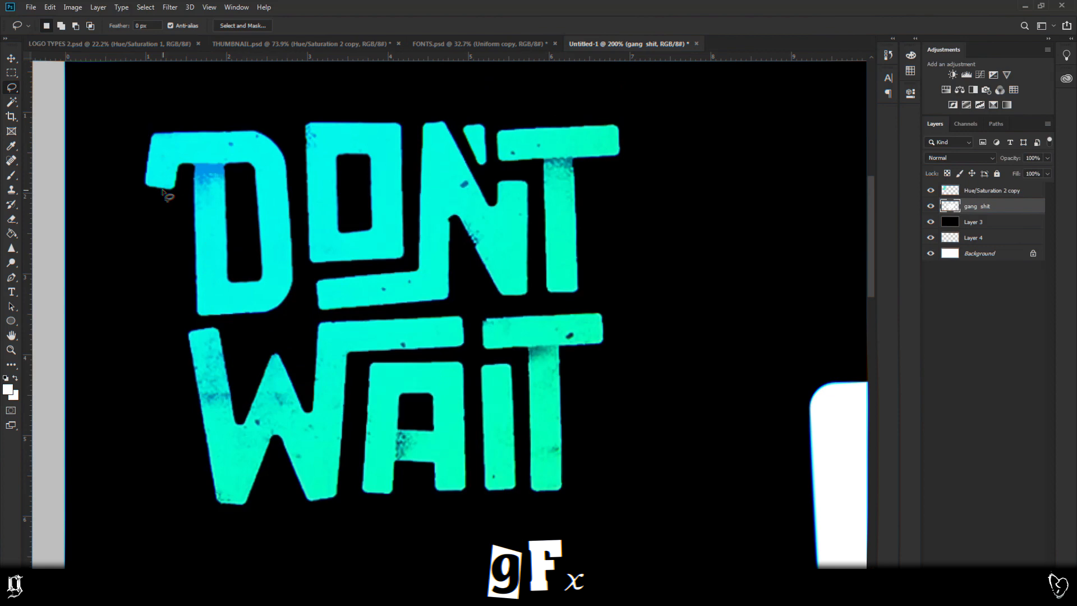
{"action": "scroll", "coordinate": [167, 194], "scroll_direction": "up", "scroll_amount": 1}
{"action": "scroll", "coordinate": [178, 217], "scroll_direction": "down", "scroll_amount": 4}
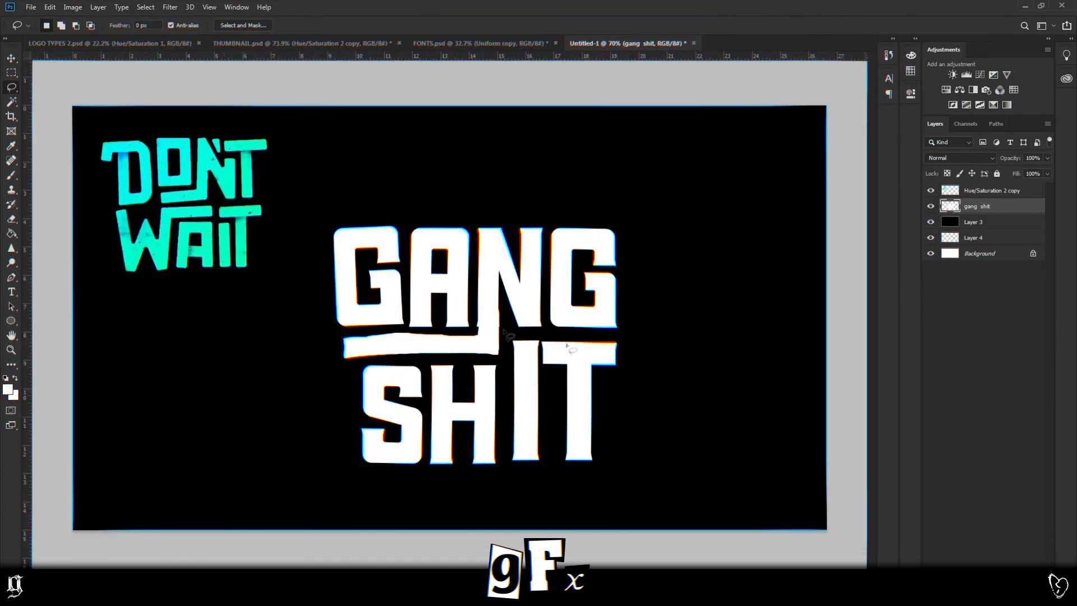
{"action": "scroll", "coordinate": [92, 133], "scroll_direction": "up", "scroll_amount": 1}
{"action": "left_click", "coordinate": [11, 56]}
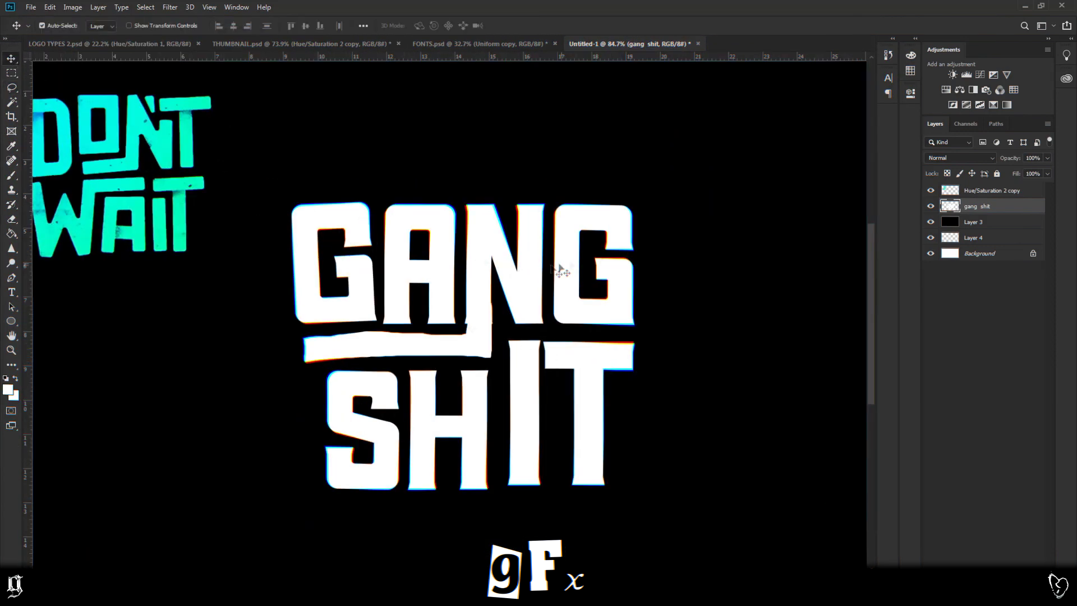
{"action": "left_click_drag", "start_coordinate": [561, 272], "coordinate": [577, 255]}
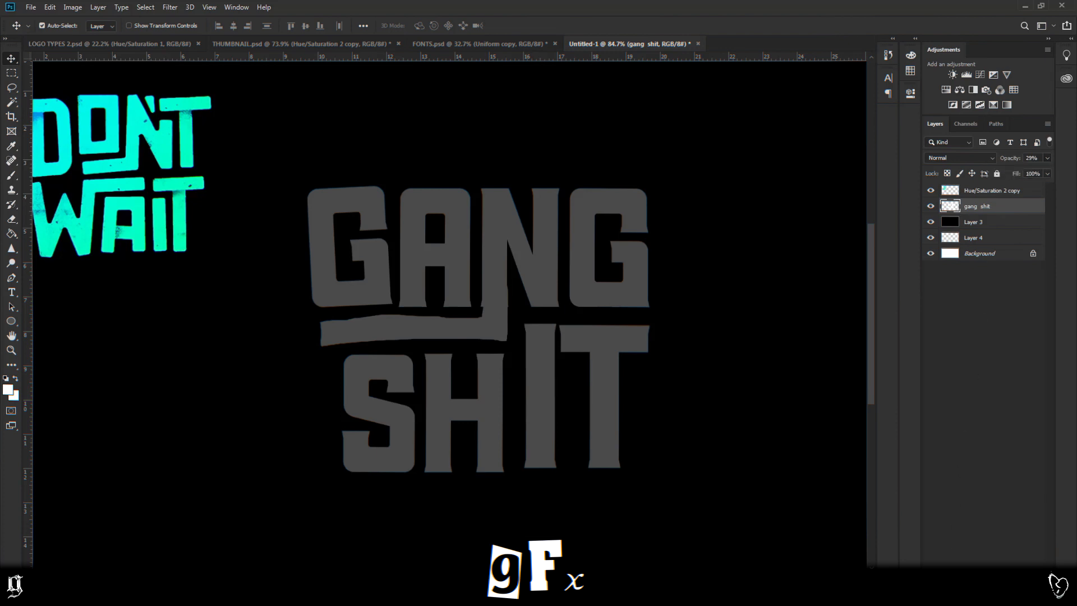
Add a new layer above the lettering and choose the Kyle's Inkbox - Classic Cartoonist brush
{"action": "key", "text": "ctrl+shift+alt+n"}
{"action": "key", "text": "b"}
{"action": "left_click", "coordinate": [59, 28]}
{"action": "scroll", "coordinate": [113, 343], "scroll_direction": "down", "scroll_amount": 10}
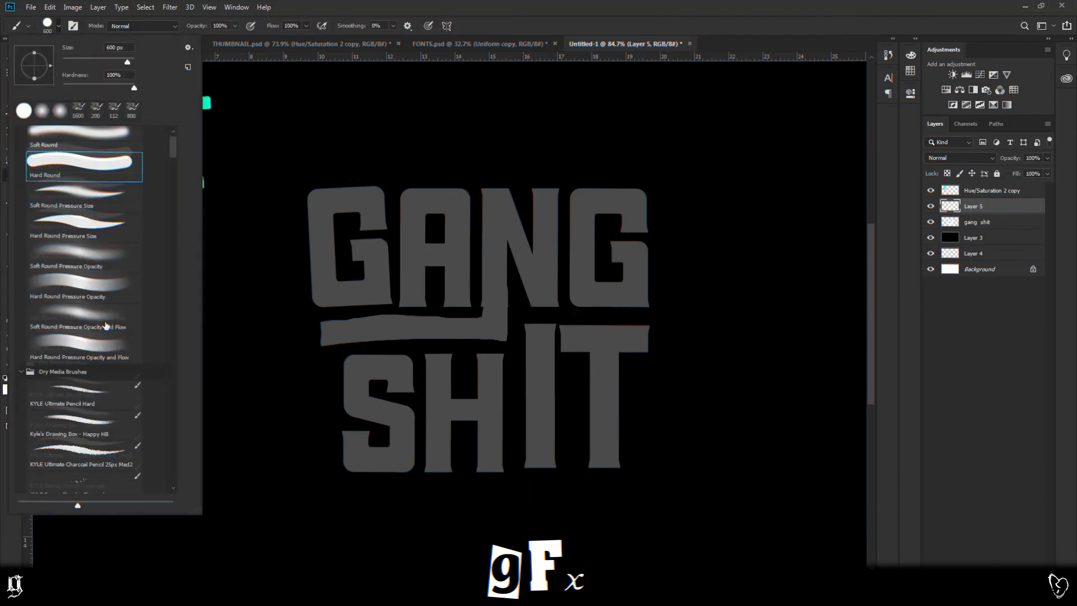
{"action": "scroll", "coordinate": [112, 343], "scroll_direction": "down", "scroll_amount": 2}
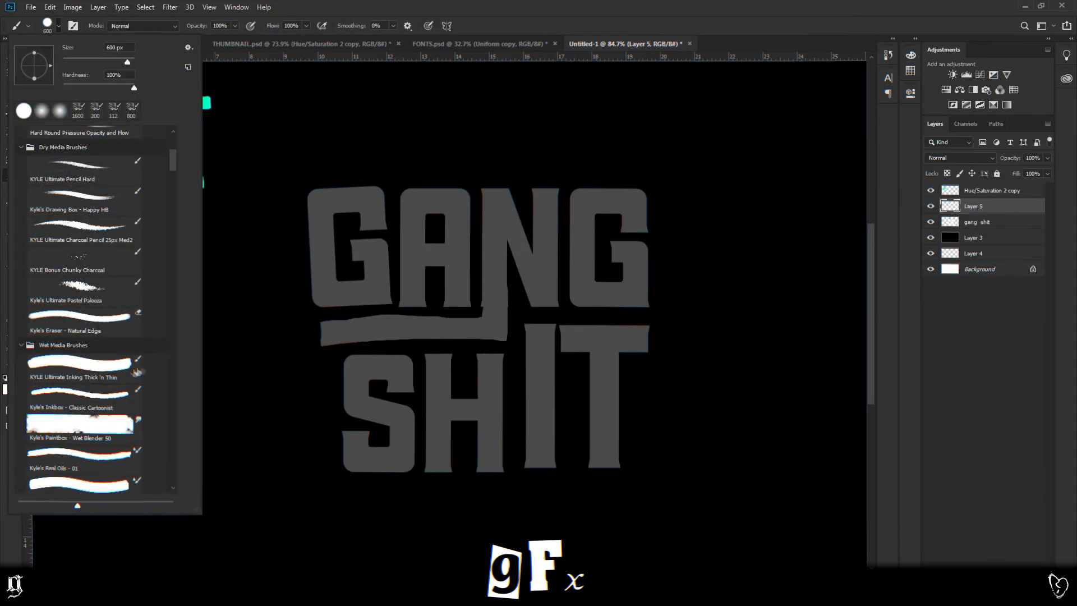
{"action": "double_click", "coordinate": [107, 391]}
{"action": "mouse_move", "coordinate": [335, 474]}
{"action": "left_mouse_down"}
{"action": "mouse_move", "coordinate": [331, 376]}
{"action": "mouse_move", "coordinate": [398, 382]}
{"action": "mouse_move", "coordinate": [405, 473]}
{"action": "mouse_move", "coordinate": [379, 480]}
{"action": "mouse_move", "coordinate": [371, 433]}
{"action": "left_mouse_up"}
{"action": "key", "text": "ctrl+z"}
{"action": "left_click_drag", "start_coordinate": [352, 371], "coordinate": [351, 479]}
{"action": "key", "text": "ctrl+z"}
Trace the outlines of all the GANG SHIT letters in white on the new layer with the 20 px ink brush
{"action": "scroll", "coordinate": [308, 295], "scroll_direction": "up", "scroll_amount": 2}
{"action": "scroll", "coordinate": [319, 297], "scroll_direction": "up", "scroll_amount": 1}
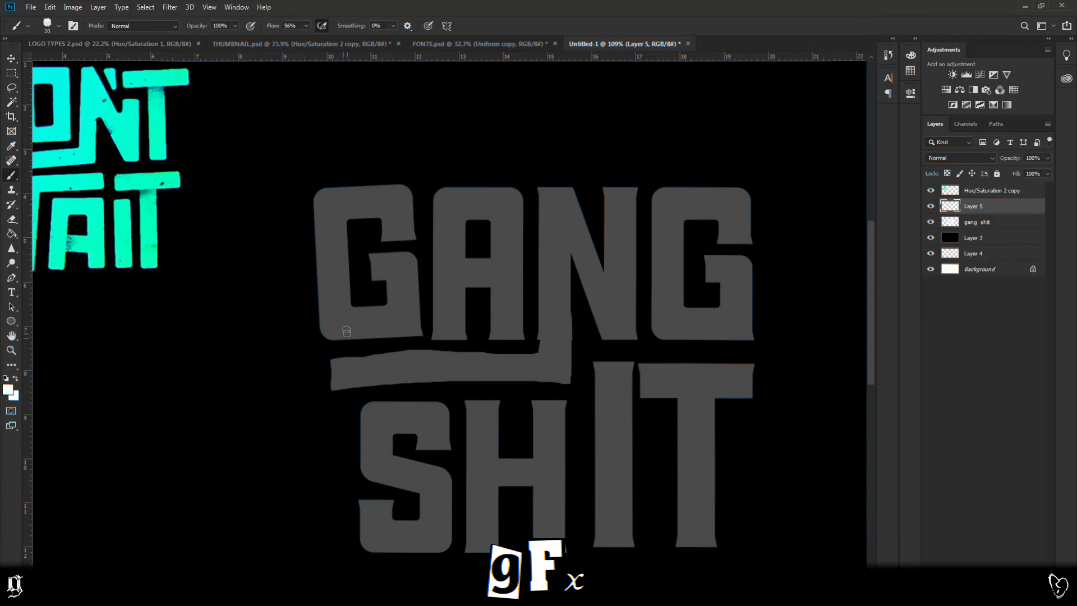
{"action": "key", "text": "bracketleft"}
{"action": "key", "text": "bracketleft"}
{"action": "scroll", "coordinate": [332, 334], "scroll_direction": "up", "scroll_amount": 4}
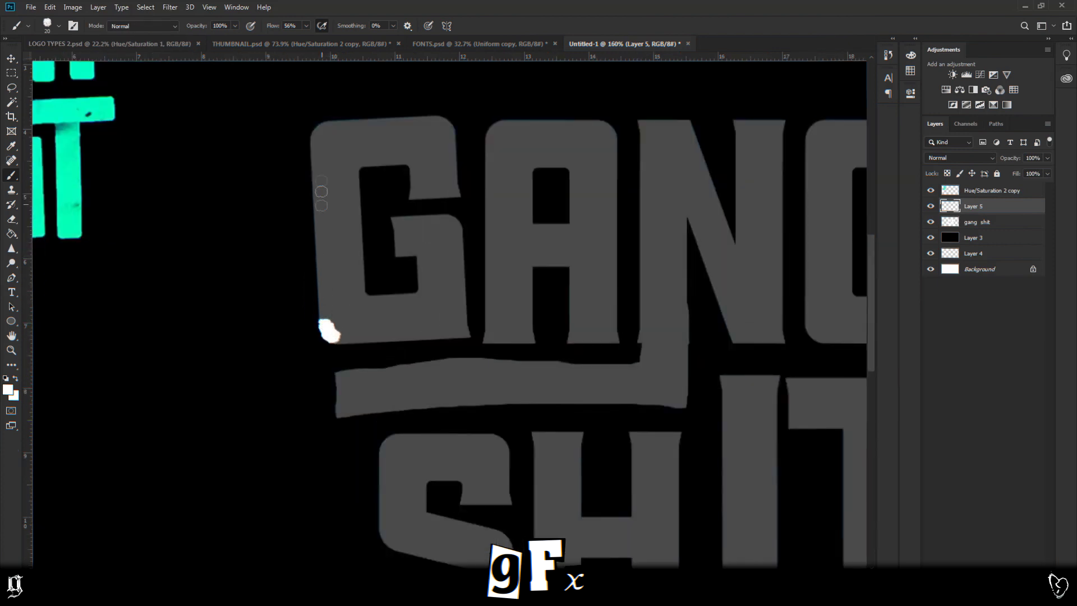
{"action": "left_click", "coordinate": [318, 143], "text": "shift"}
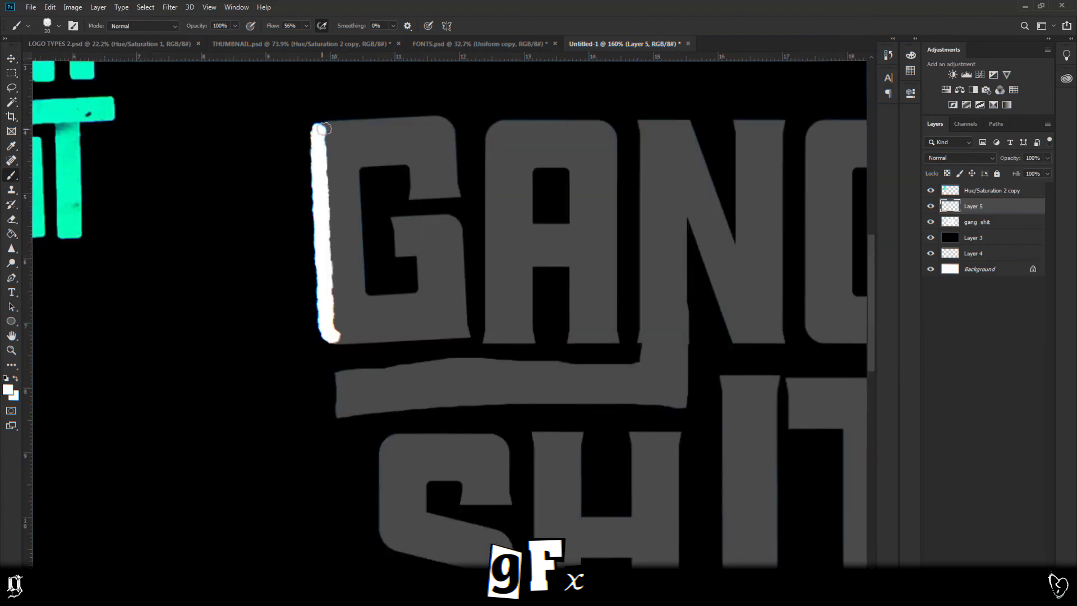
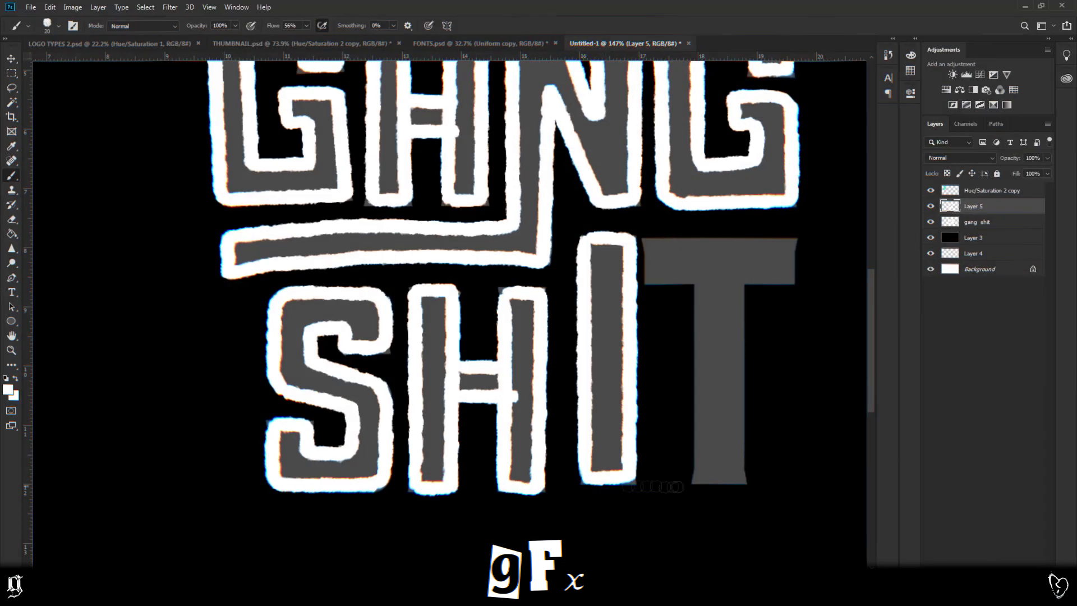
{"action": "mouse_move", "coordinate": [695, 478]}
{"action": "left_mouse_down"}
{"action": "mouse_move", "coordinate": [738, 478]}
{"action": "mouse_move", "coordinate": [741, 280]}
{"action": "mouse_move", "coordinate": [791, 279]}
{"action": "left_mouse_up"}
{"action": "left_click_drag", "start_coordinate": [624, 223], "coordinate": [633, 252]}
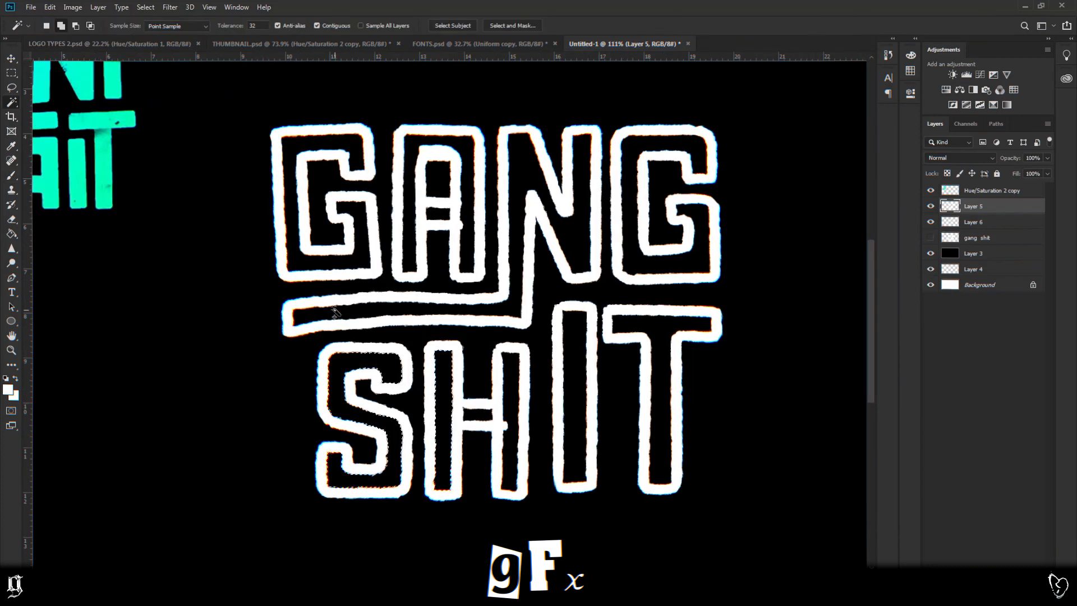
Select the insides of all the outlined letters with the Magic Wand, add a new layer and expand the selection by 4 pixels
{"action": "left_click", "coordinate": [412, 196], "text": "shift"}
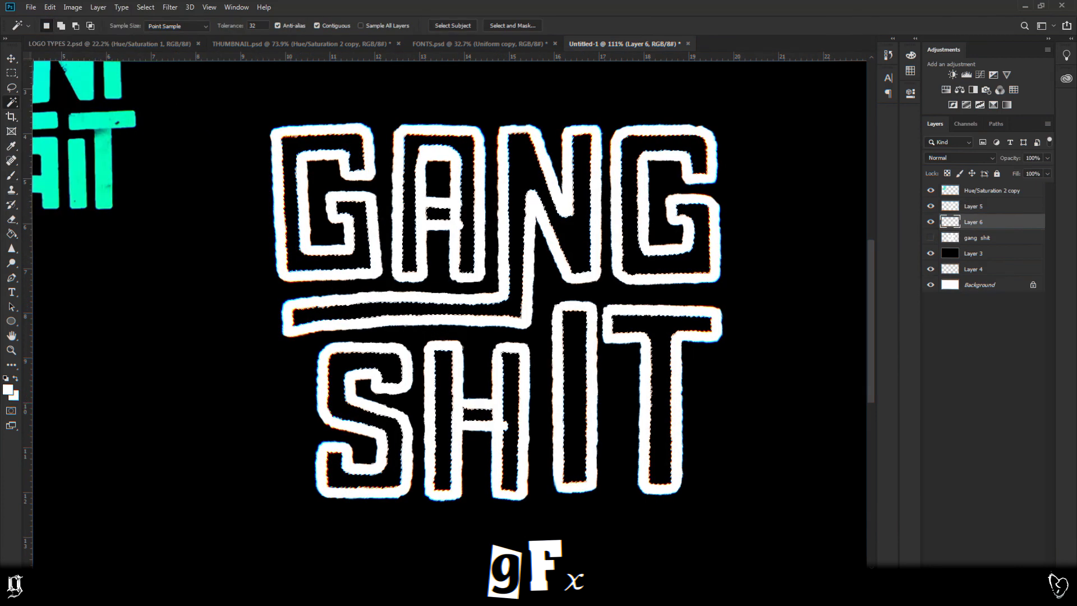
{"action": "key", "text": "ctrl+shift+alt+n"}
{"action": "left_click", "coordinate": [147, 7]}
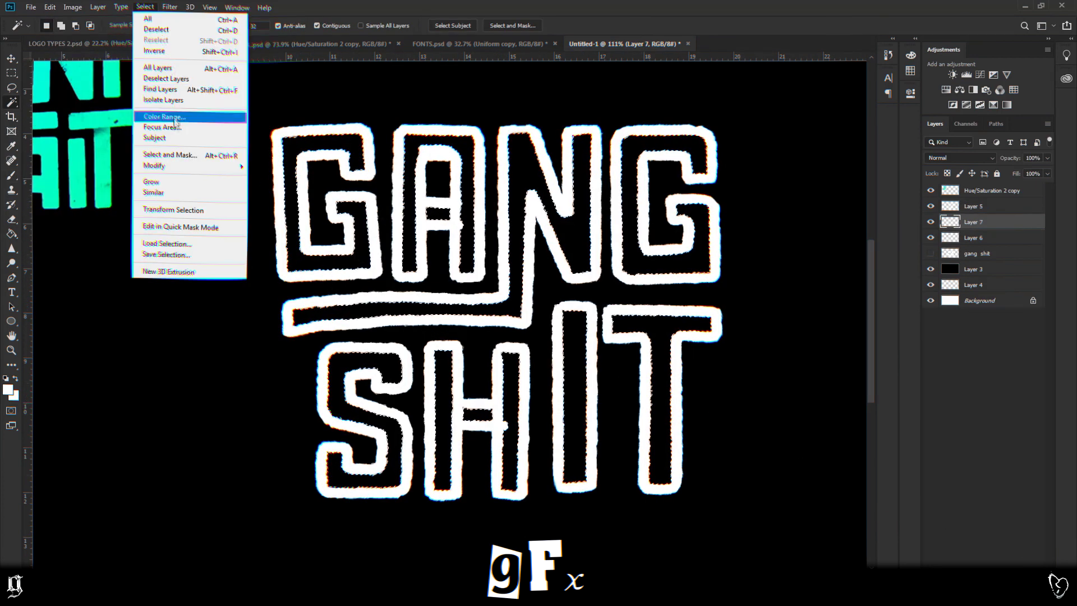
{"action": "mouse_move", "coordinate": [185, 166]}
{"action": "left_click", "coordinate": [260, 187]}
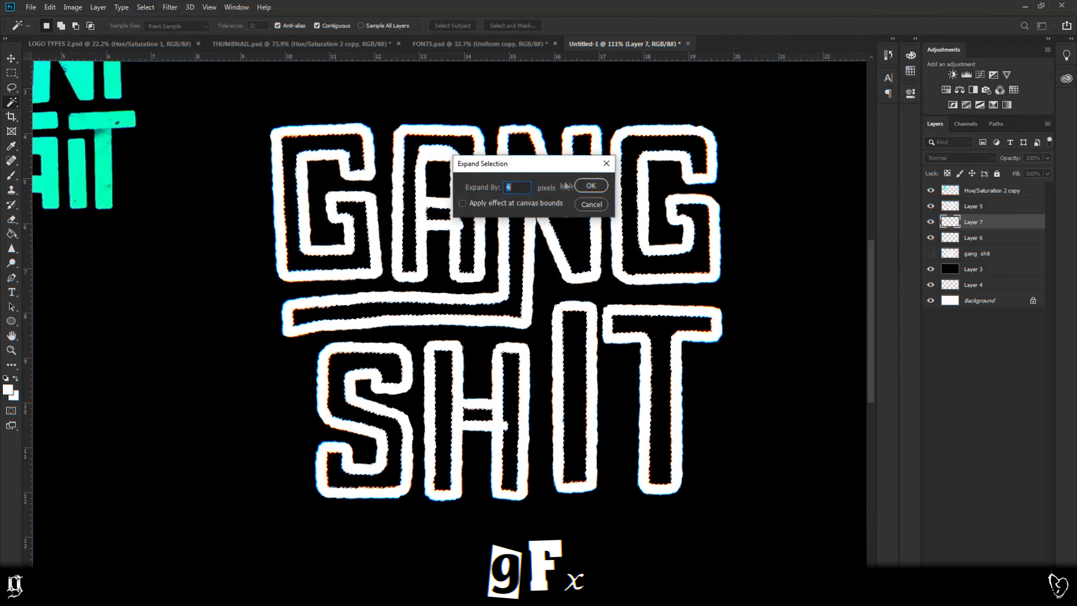
{"action": "left_click", "coordinate": [654, 185]}
Enlarge the brush to 500 px and paint the selected letter interiors solid white
{"action": "key", "text": "b"}
{"action": "key", "text": "bracketright"}
{"action": "key", "text": "bracketright"}
{"action": "key", "text": "bracketright"}
{"action": "key", "text": "bracketright"}
{"action": "key", "text": "bracketright"}
{"action": "key", "text": "bracketright"}
{"action": "key", "text": "bracketright"}
{"action": "key", "text": "bracketright"}
{"action": "key", "text": "bracketright"}
{"action": "key", "text": "bracketright"}
{"action": "key", "text": "bracketright"}
{"action": "key", "text": "bracketright"}
{"action": "key", "text": "bracketright"}
{"action": "key", "text": "bracketright"}
{"action": "key", "text": "bracketright"}
{"action": "key", "text": "bracketright"}
{"action": "key", "text": "bracketright"}
{"action": "key", "text": "bracketright"}
{"action": "mouse_move", "coordinate": [404, 399]}
{"action": "left_mouse_down"}
{"action": "mouse_move", "coordinate": [359, 421]}
{"action": "mouse_move", "coordinate": [629, 381]}
{"action": "mouse_move", "coordinate": [653, 342]}
{"action": "mouse_move", "coordinate": [295, 241]}
{"action": "mouse_move", "coordinate": [261, 205]}
{"action": "left_mouse_up"}
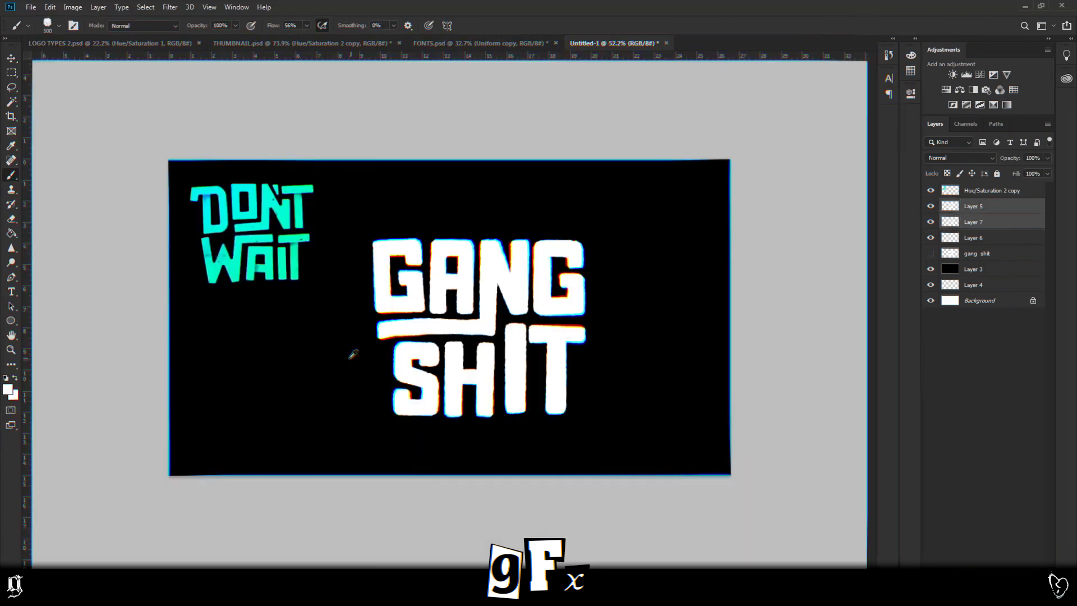
Shift the filled lettering slightly up and right, then merge its outline and fill layers into one
{"action": "scroll", "coordinate": [357, 348], "scroll_direction": "up", "scroll_amount": 5}
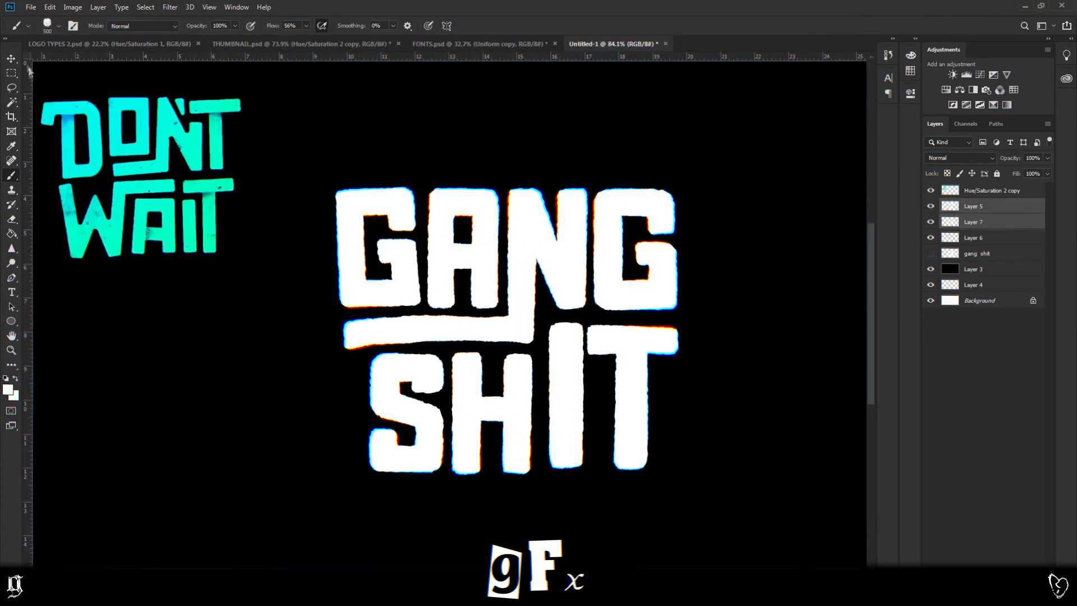
{"action": "key", "text": "v"}
{"action": "left_click_drag", "start_coordinate": [470, 331], "coordinate": [458, 308]}
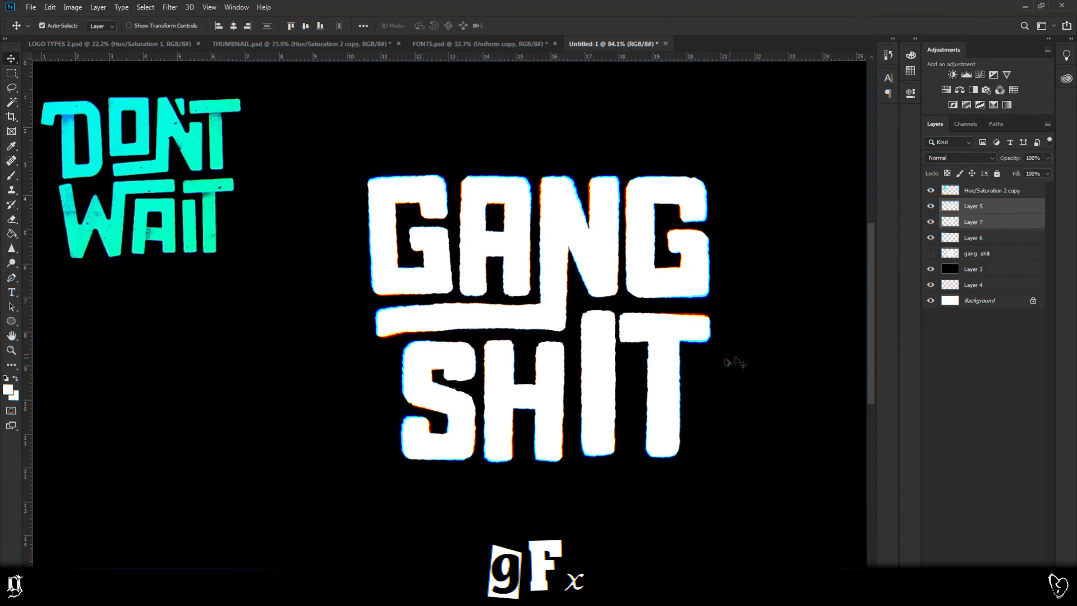
{"action": "right_click", "coordinate": [977, 214]}
{"action": "left_click", "coordinate": [842, 440]}
Apply a Gradient Overlay running from red to pink to the merged GANG SHIT layer
{"action": "right_click", "coordinate": [970, 207]}
{"action": "left_click", "coordinate": [875, 124]}
{"action": "left_click", "coordinate": [684, 457]}
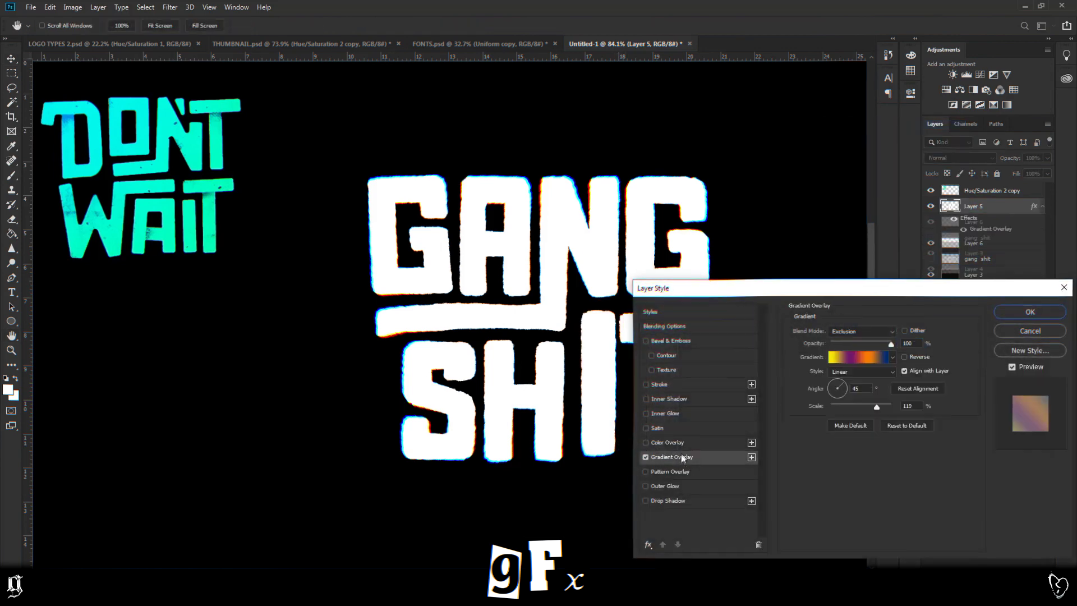
{"action": "left_click", "coordinate": [850, 356]}
{"action": "left_click", "coordinate": [764, 128]}
{"action": "left_click", "coordinate": [723, 299]}
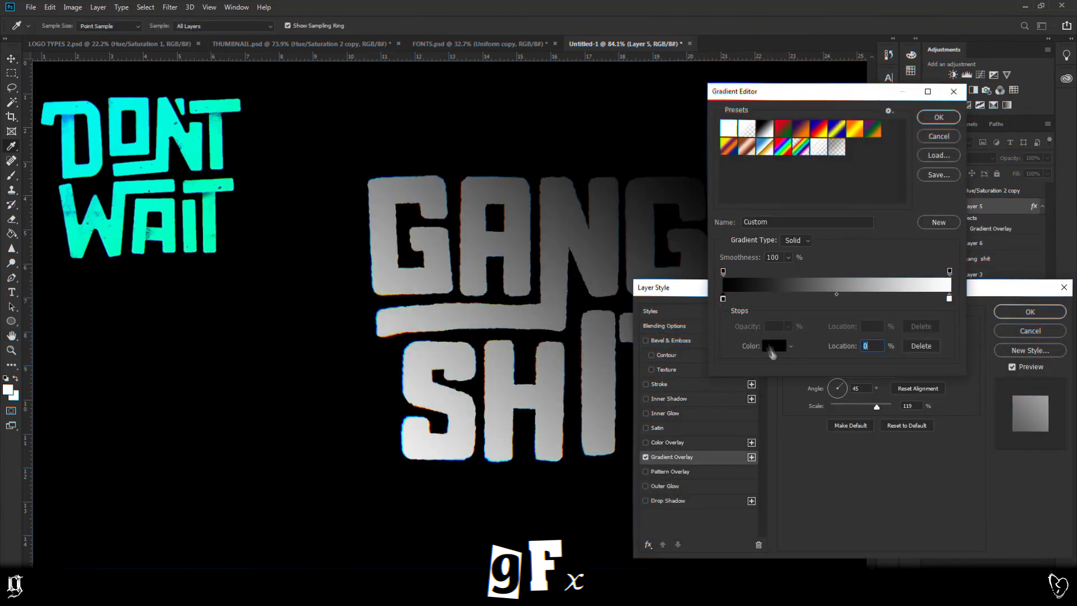
{"action": "left_click", "coordinate": [771, 348]}
{"action": "left_click", "coordinate": [769, 390]}
{"action": "left_click", "coordinate": [883, 384]}
{"action": "double_click", "coordinate": [949, 298]}
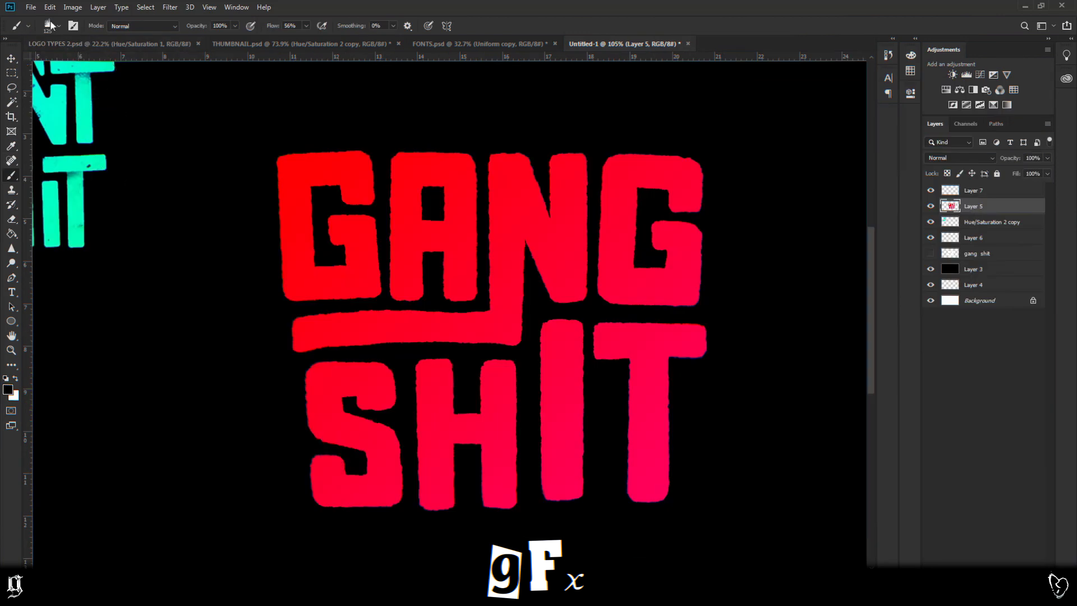
{"action": "left_click", "coordinate": [58, 26]}
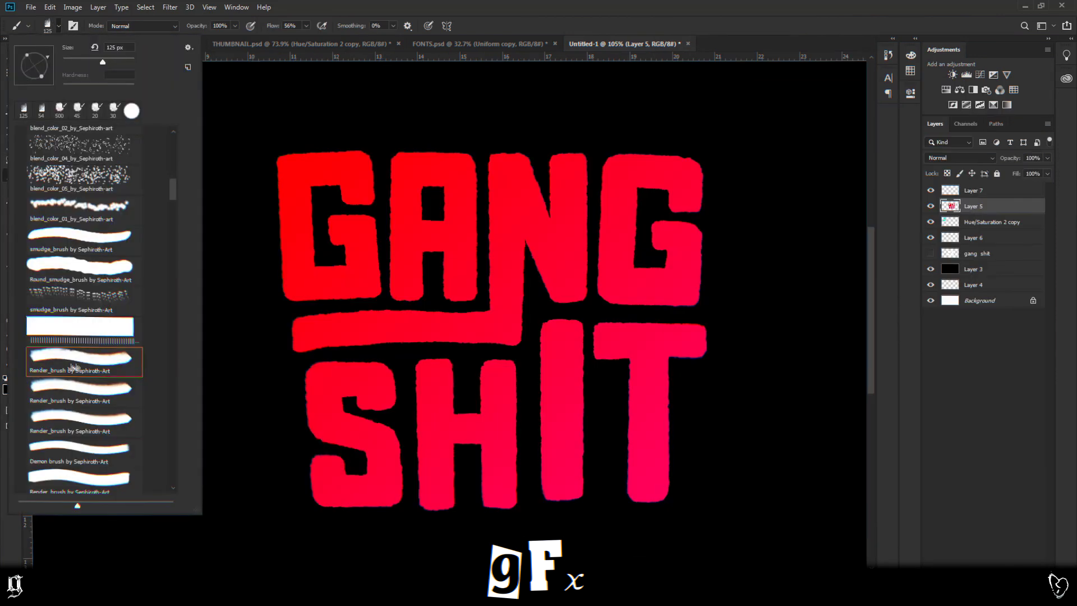
{"action": "mouse_move", "coordinate": [336, 280]}
{"action": "left_mouse_down"}
{"action": "mouse_move", "coordinate": [514, 309]}
{"action": "mouse_move", "coordinate": [603, 214]}
{"action": "mouse_move", "coordinate": [508, 440]}
{"action": "left_mouse_up"}
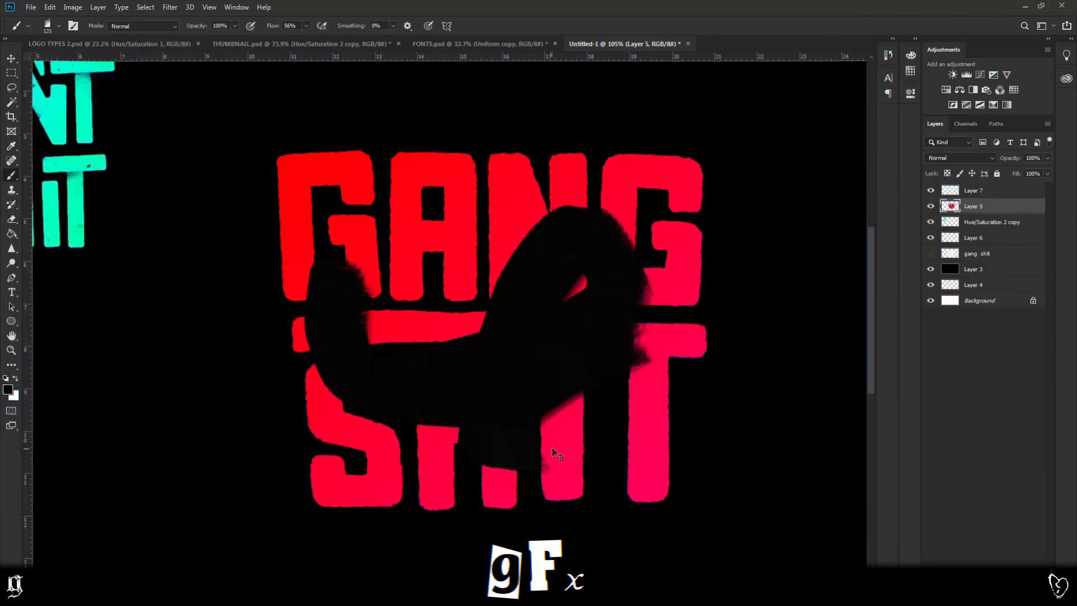
{"action": "key", "text": "ctrl+z"}
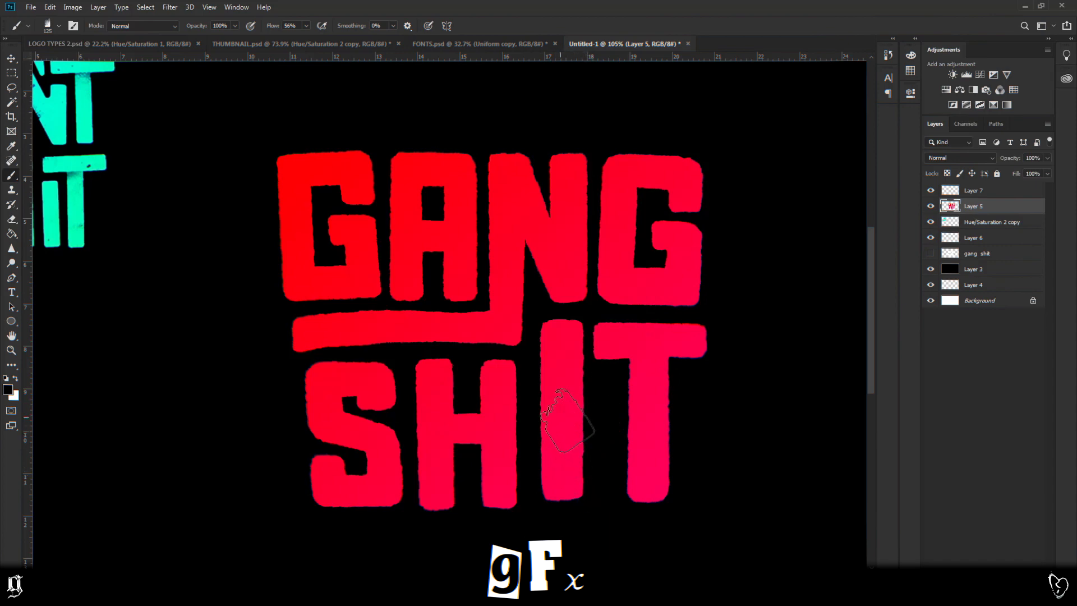
Examine the shading where strokes overlap in the DON'T WAIT reference, especially beneath the crossbars of the T's
{"action": "left_click", "coordinate": [11, 280]}
{"action": "scroll", "coordinate": [246, 271], "scroll_direction": "down", "scroll_amount": 4}
{"action": "scroll", "coordinate": [126, 163], "scroll_direction": "up", "scroll_amount": 12}
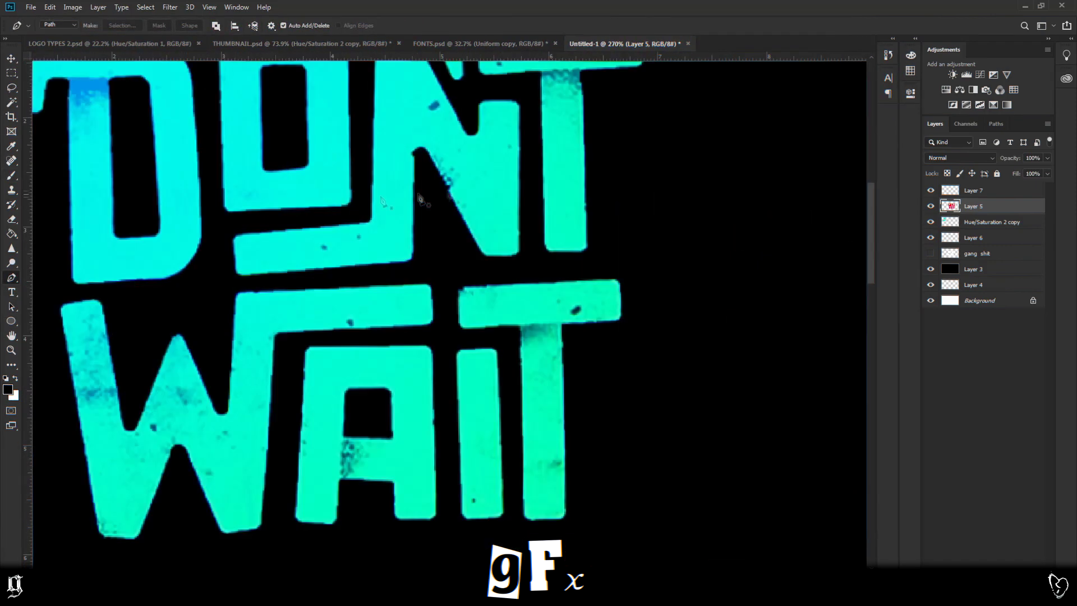
{"action": "scroll", "coordinate": [498, 194], "scroll_direction": "up", "scroll_amount": 3}
{"action": "scroll", "coordinate": [561, 194], "scroll_direction": "up", "scroll_amount": 3}
{"action": "scroll", "coordinate": [354, 204], "scroll_direction": "down", "scroll_amount": 6}
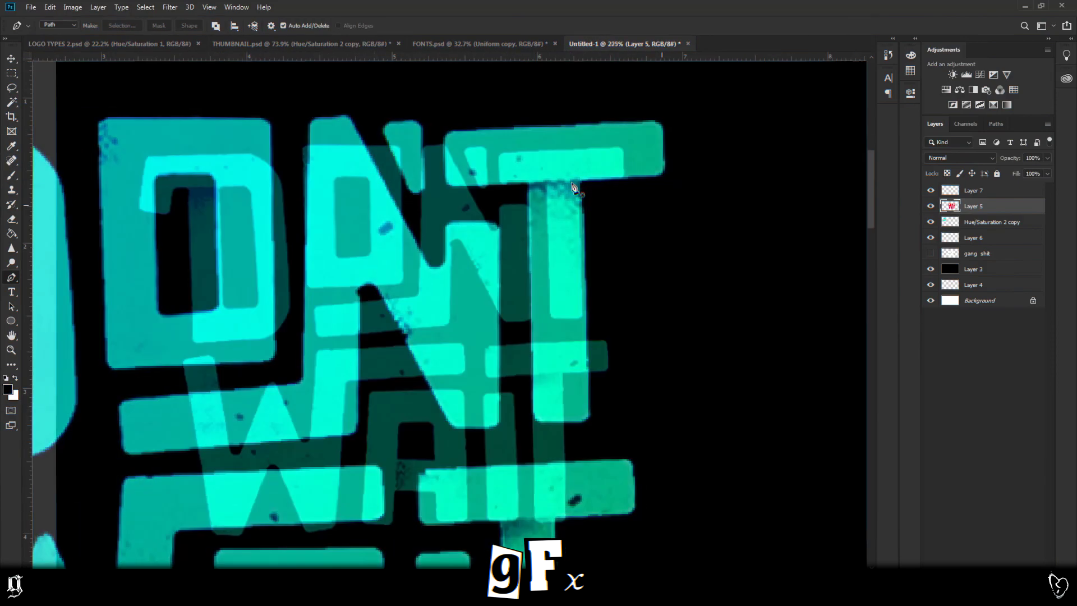
{"action": "scroll", "coordinate": [355, 204], "scroll_direction": "down", "scroll_amount": 5}
Draw a Pen path around the stem of the T in SHIT, just below its crossbar, and convert it to a selection
{"action": "scroll", "coordinate": [625, 301], "scroll_direction": "up", "scroll_amount": 7}
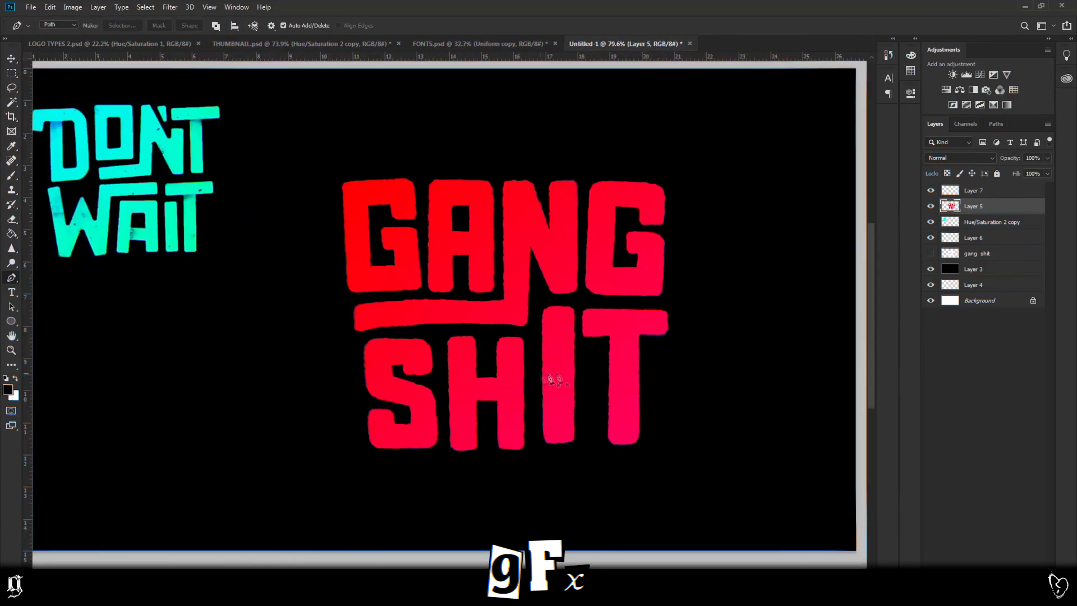
{"action": "scroll", "coordinate": [661, 364], "scroll_direction": "up", "scroll_amount": 2}
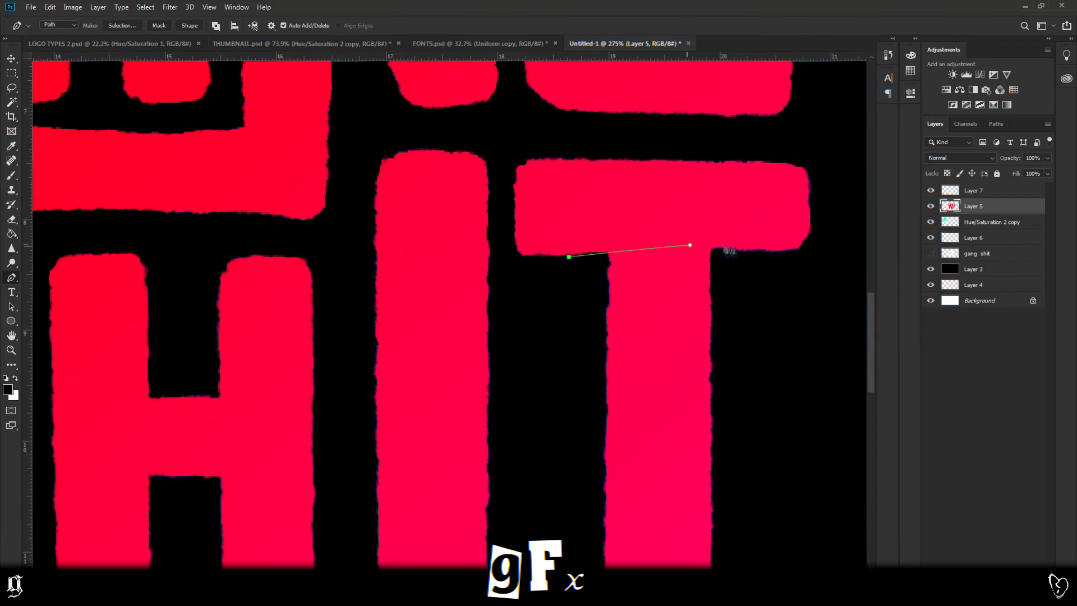
{"action": "scroll", "coordinate": [769, 305], "scroll_direction": "down", "scroll_amount": 6}
{"action": "left_click_drag", "start_coordinate": [765, 380], "coordinate": [762, 395]}
{"action": "left_click_drag", "start_coordinate": [760, 436], "coordinate": [681, 464]}
{"action": "left_click_drag", "start_coordinate": [664, 442], "coordinate": [664, 433]}
{"action": "right_click", "coordinate": [671, 387]}
{"action": "left_click", "coordinate": [709, 183]}
{"action": "key", "text": "Return"}
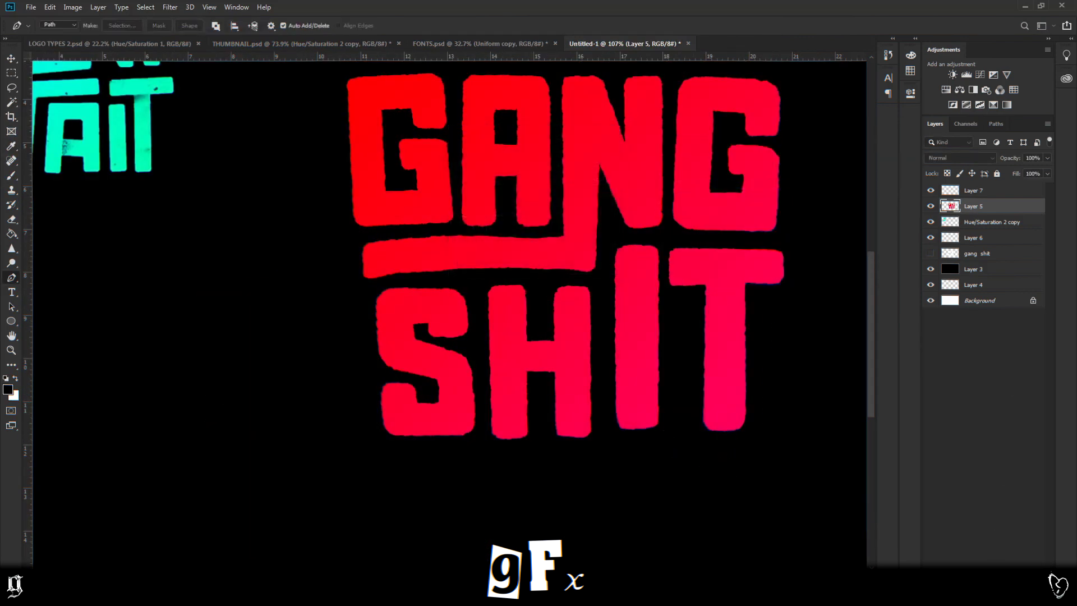
Add a new layer clipped to the lettering and brush a textured black shadow onto the T's stem beneath the crossbar
{"action": "key", "text": "ctrl+shift+alt+n"}
{"action": "right_click", "coordinate": [1020, 206]}
{"action": "left_click", "coordinate": [915, 323]}
{"action": "key", "text": "b"}
{"action": "left_click", "coordinate": [752, 307]}
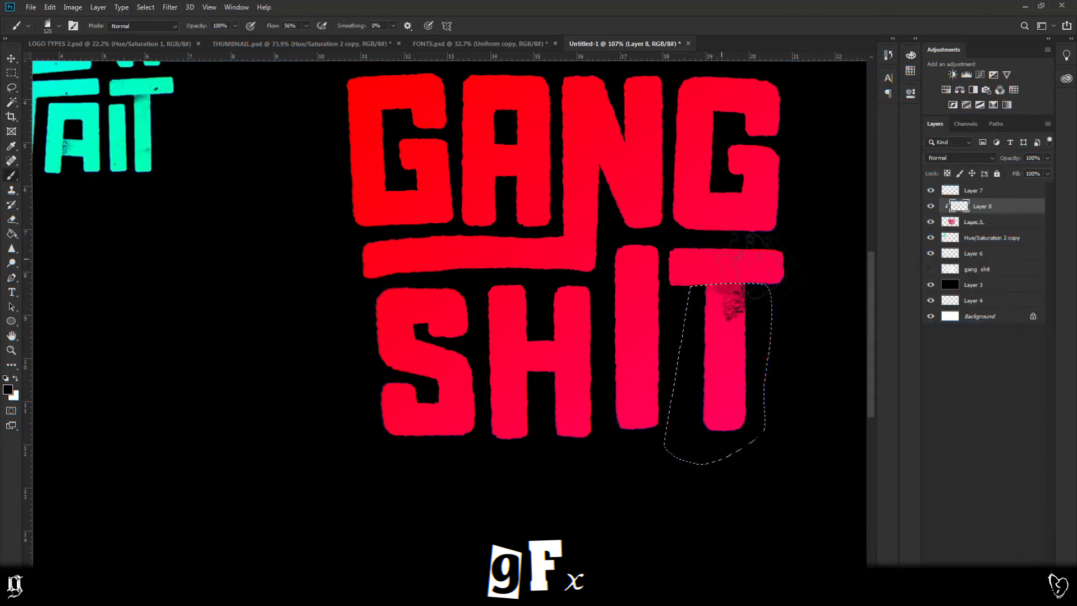
{"action": "left_click_drag", "start_coordinate": [770, 292], "coordinate": [710, 303]}
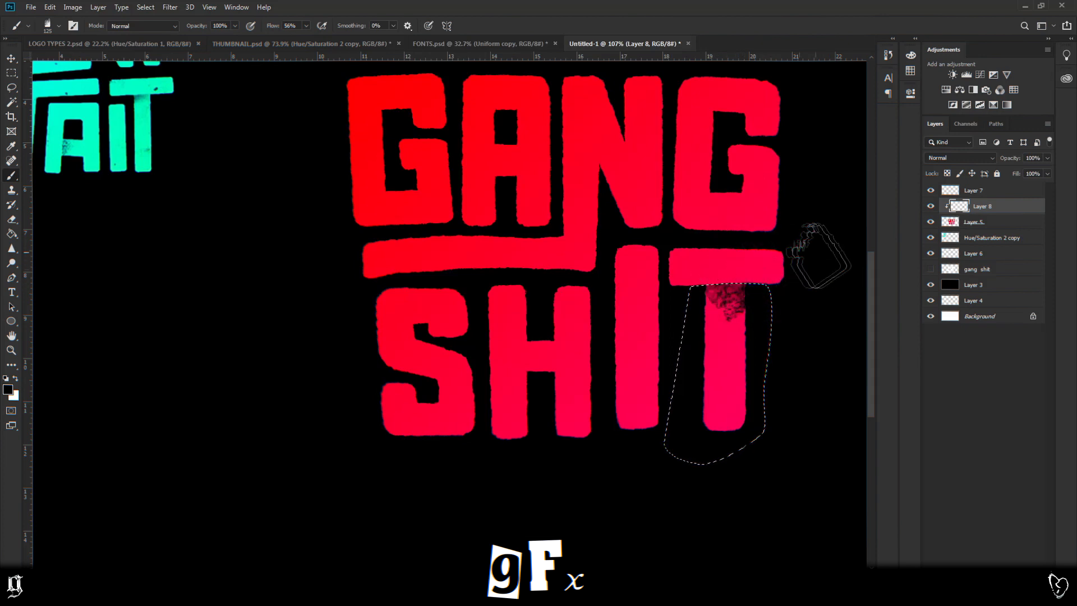
Set the shadow layer's opacity to 46% and brush a shadow onto the H's crossbar inside a Pen-path selection ending at its right stem
{"action": "key", "text": "ctrl+d"}
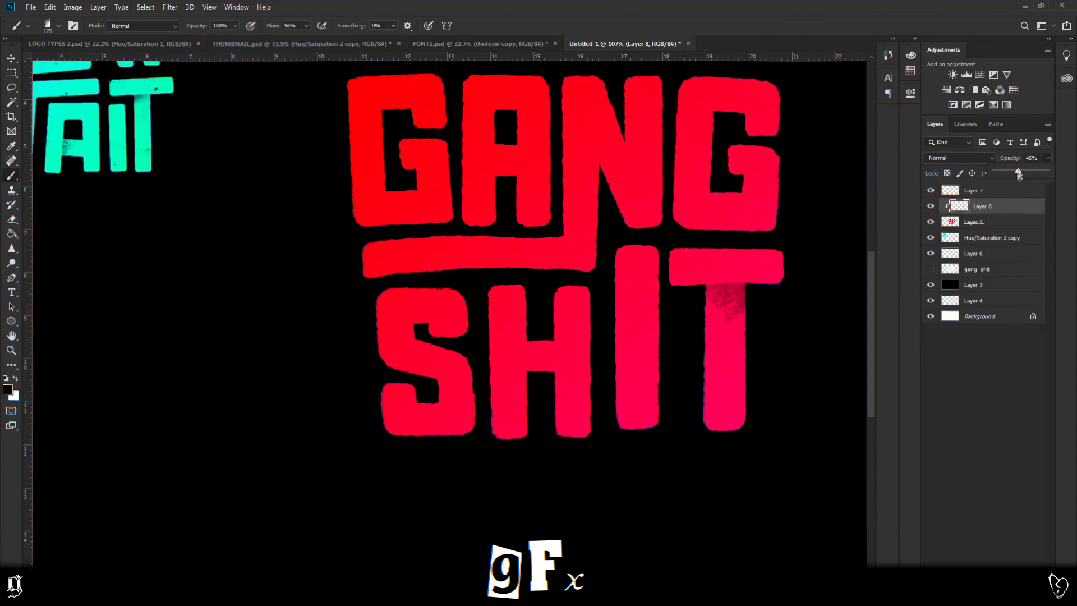
{"action": "left_click", "coordinate": [12, 279]}
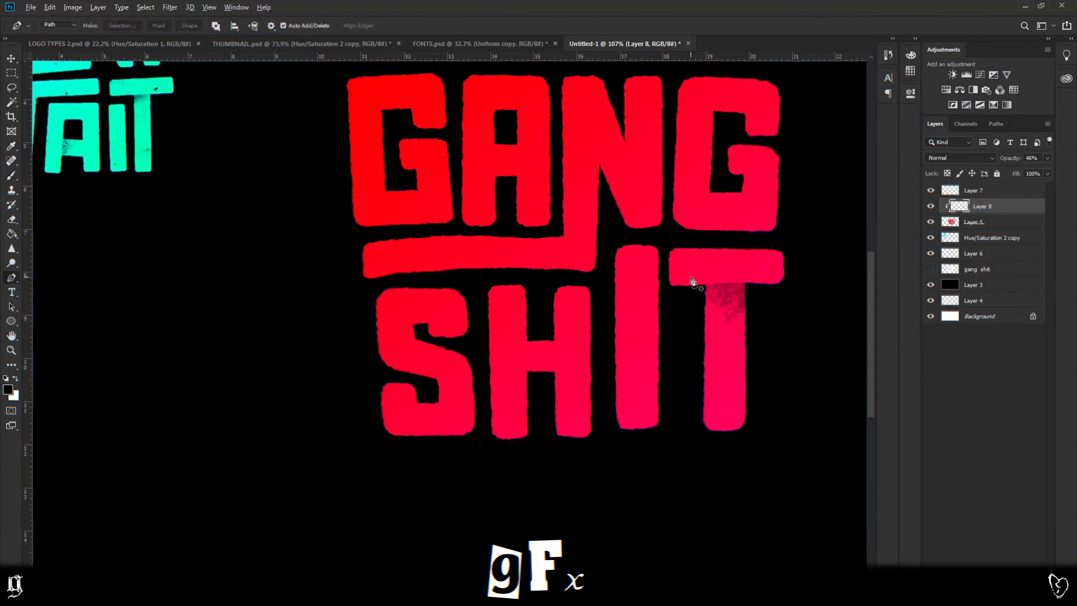
{"action": "scroll", "coordinate": [583, 373], "scroll_direction": "up", "scroll_amount": 5}
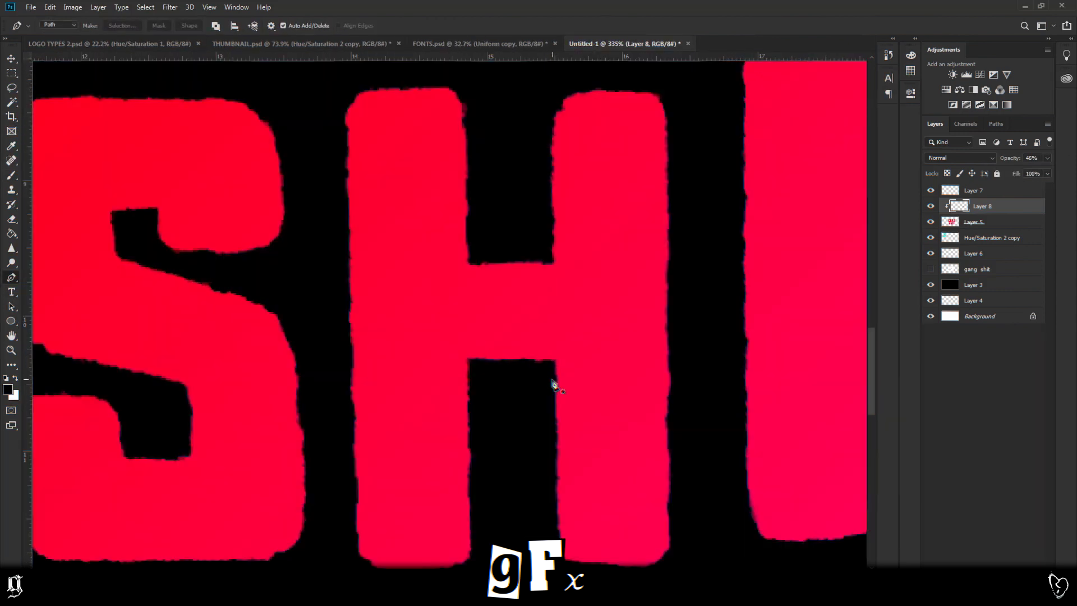
{"action": "left_click", "coordinate": [473, 77]}
{"action": "left_click", "coordinate": [339, 77]}
{"action": "scroll", "coordinate": [334, 281], "scroll_direction": "down", "scroll_amount": 1}
{"action": "right_click", "coordinate": [523, 509]}
{"action": "left_click", "coordinate": [563, 284]}
{"action": "key", "text": "Return"}
{"action": "key", "text": "b"}
{"action": "left_click", "coordinate": [556, 253]}
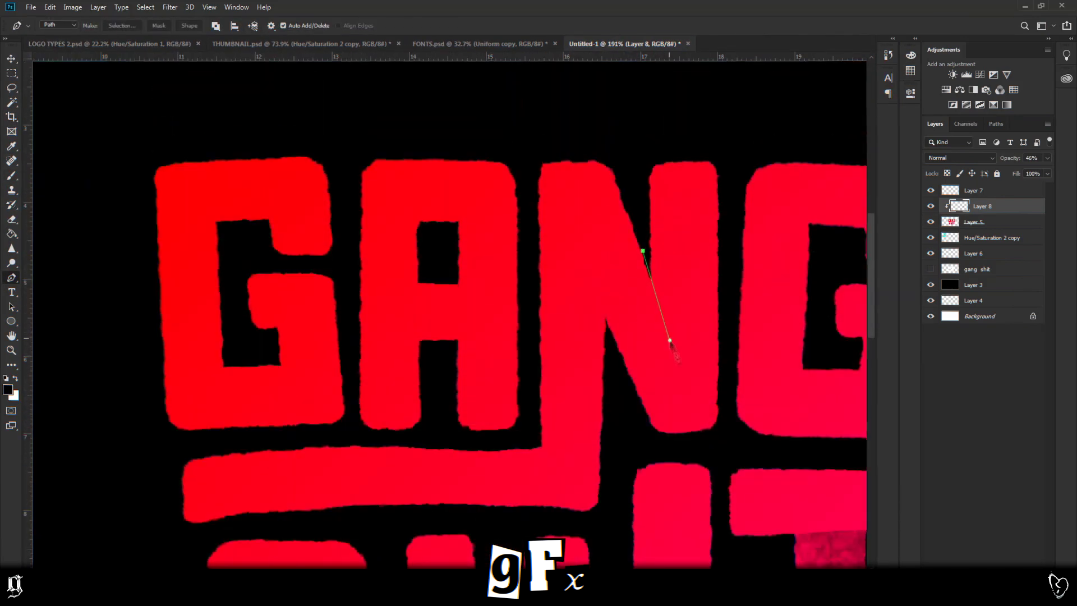
Outline the N's right stem along its diagonal with a Pen path, convert it to a selection and brush a shadow beside the diagonal
{"action": "left_click", "coordinate": [694, 432]}
{"action": "left_click", "coordinate": [727, 159]}
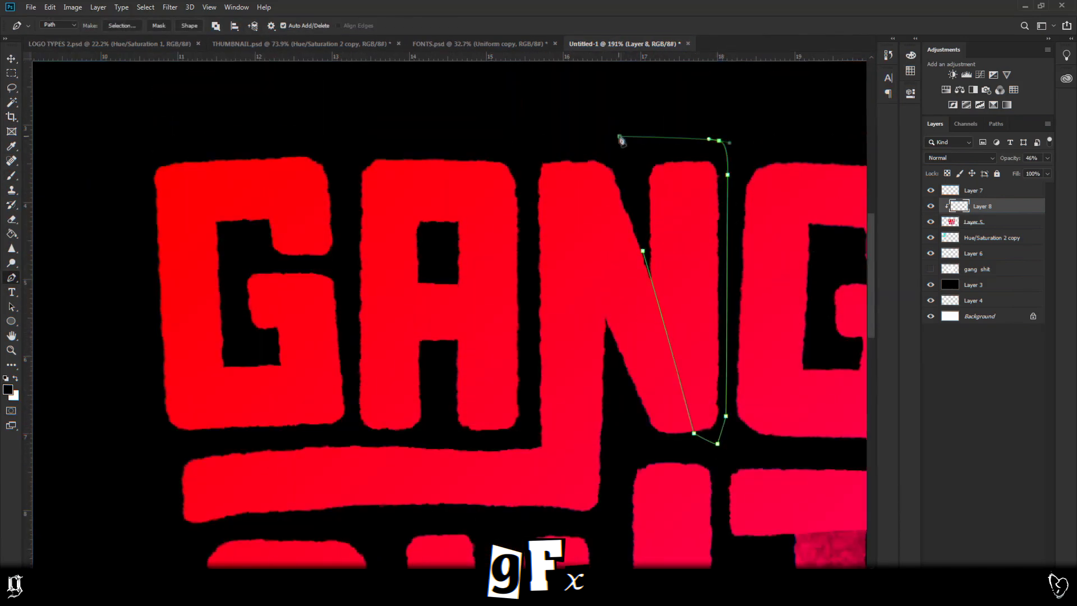
{"action": "left_click", "coordinate": [621, 137]}
{"action": "right_click", "coordinate": [617, 134]}
{"action": "left_click", "coordinate": [654, 180]}
{"action": "key", "text": "Return"}
{"action": "key", "text": "b"}
{"action": "left_click_drag", "start_coordinate": [625, 313], "coordinate": [673, 437]}
{"action": "key", "text": "ctrl+d"}
Draw a Pen path around the crossbar of the A in GANG, up to its right stem, and convert it to a selection
{"action": "scroll", "coordinate": [484, 386], "scroll_direction": "down", "scroll_amount": 5}
{"action": "left_click", "coordinate": [13, 276]}
{"action": "scroll", "coordinate": [460, 358], "scroll_direction": "down", "scroll_amount": 2}
{"action": "scroll", "coordinate": [473, 321], "scroll_direction": "up", "scroll_amount": 6}
{"action": "scroll", "coordinate": [465, 318], "scroll_direction": "down", "scroll_amount": 3}
{"action": "scroll", "coordinate": [466, 323], "scroll_direction": "down", "scroll_amount": 2}
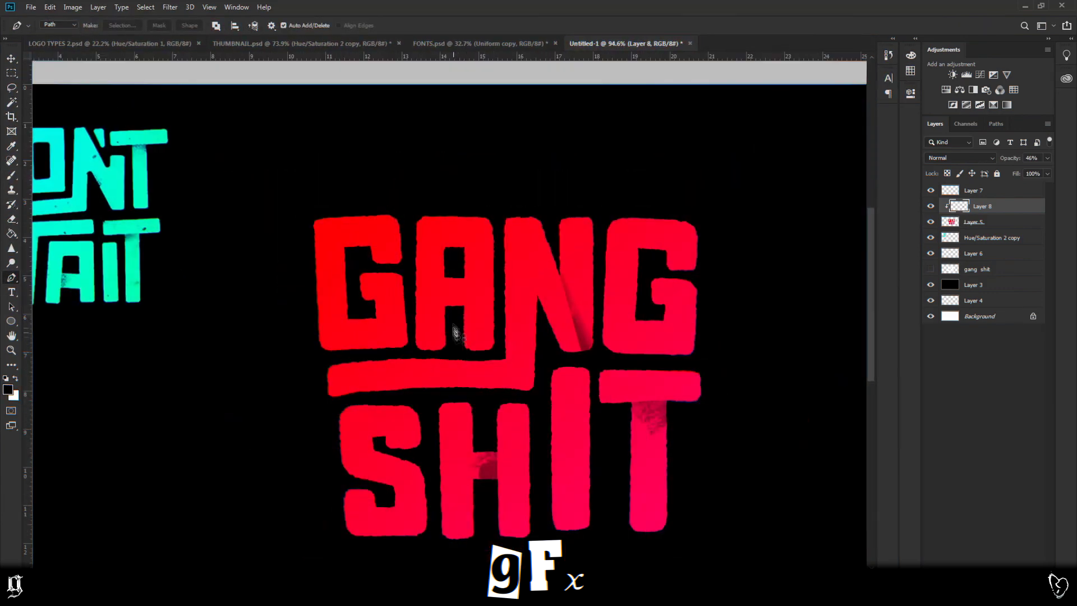
{"action": "scroll", "coordinate": [453, 337], "scroll_direction": "up", "scroll_amount": 4}
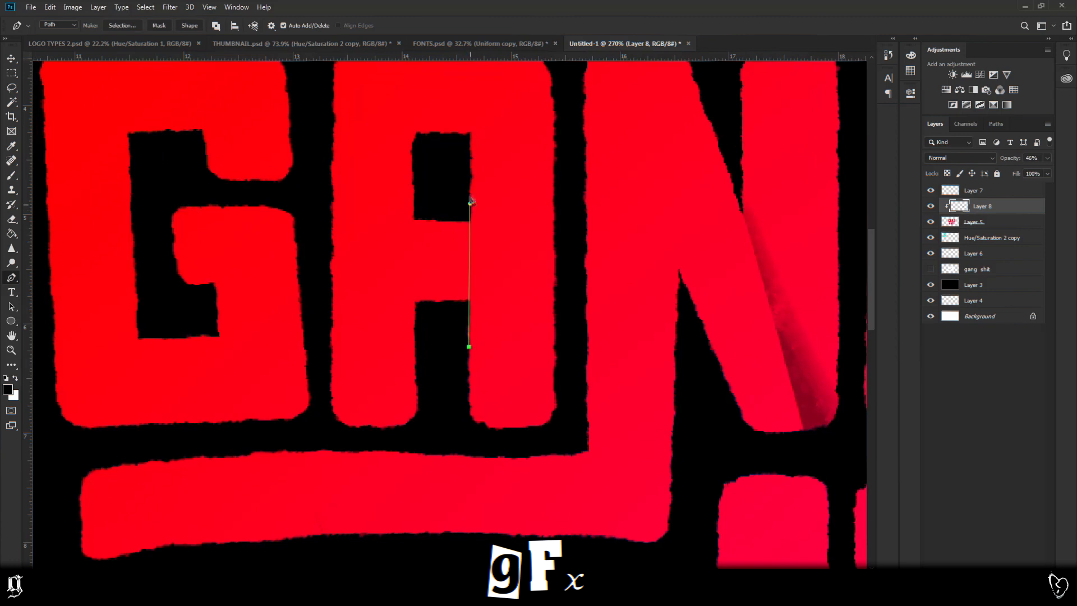
{"action": "left_click", "coordinate": [470, 186]}
{"action": "scroll", "coordinate": [457, 174], "scroll_direction": "down", "scroll_amount": 3}
{"action": "left_click", "coordinate": [397, 180]}
{"action": "right_click", "coordinate": [449, 281]}
{"action": "left_click", "coordinate": [488, 329]}
{"action": "key", "text": "Return"}
Brush a textured shadow onto the A's crossbar and lower the shadow layer's opacity to 33%
{"action": "key", "text": "b"}
{"action": "left_click", "coordinate": [462, 240]}
{"action": "key", "text": "ctrl+z"}
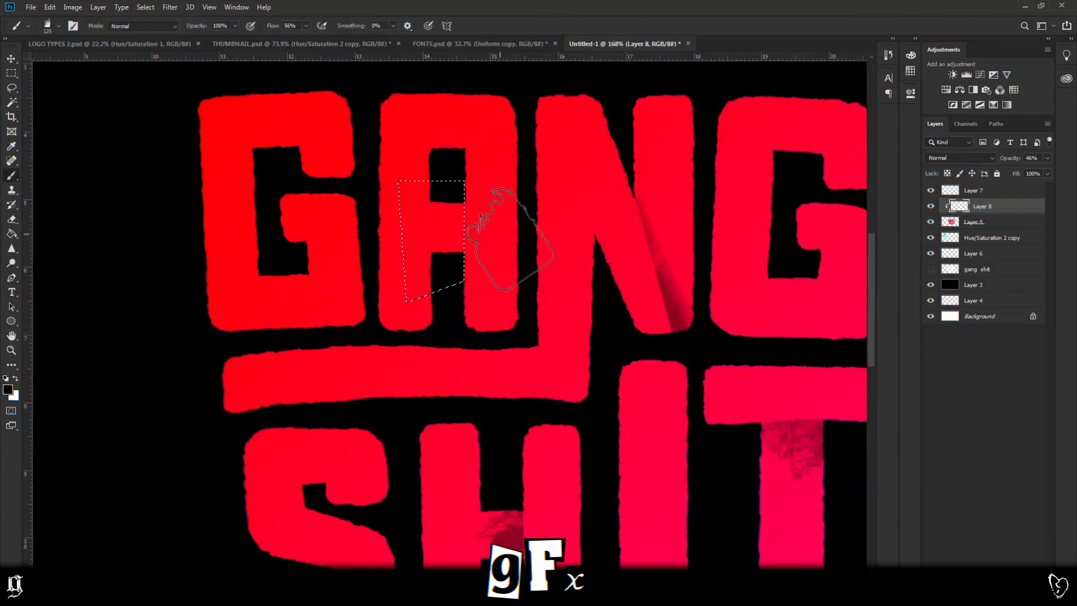
{"action": "left_click", "coordinate": [486, 238]}
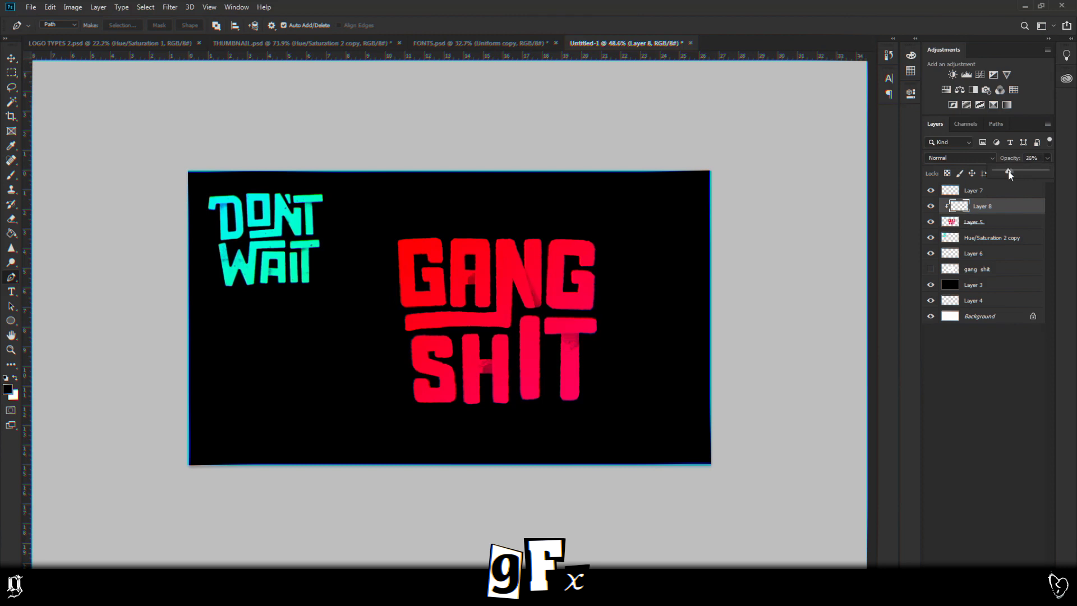
{"action": "key", "text": "b"}
{"action": "scroll", "coordinate": [493, 356], "scroll_direction": "up", "scroll_amount": 3}
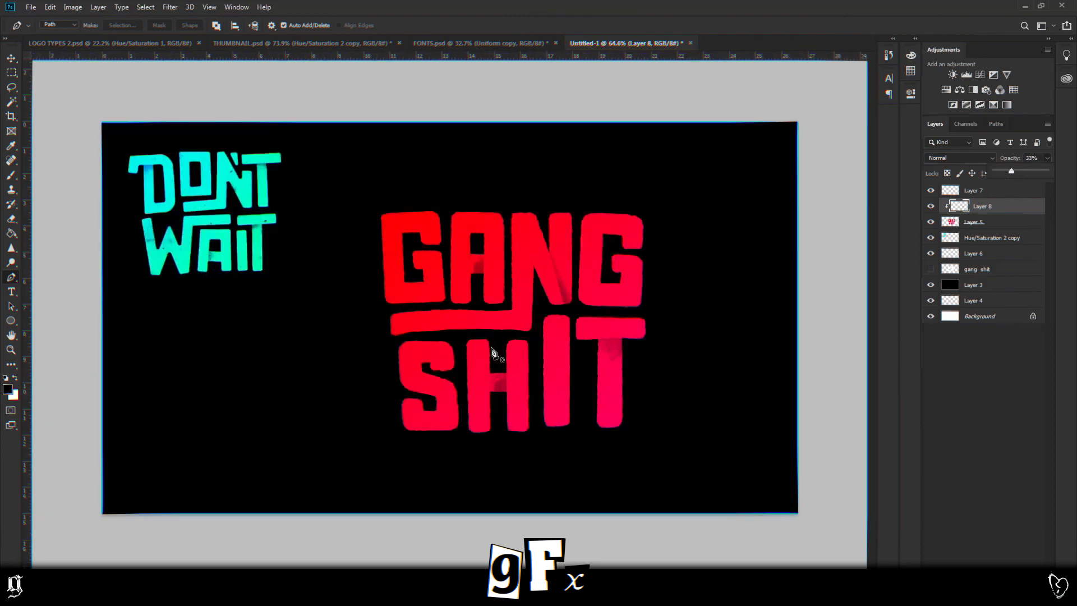
Add a new layer clipped to the lettering and choose a speckled, grungy Render_brush tip for it
{"action": "key", "text": "ctrl+shift+alt+n"}
{"action": "right_click", "coordinate": [986, 206]}
{"action": "left_click", "coordinate": [864, 323]}
{"action": "left_click", "coordinate": [58, 25]}
{"action": "scroll", "coordinate": [99, 422], "scroll_direction": "down", "scroll_amount": 10}
{"action": "scroll", "coordinate": [98, 422], "scroll_direction": "down", "scroll_amount": 10}
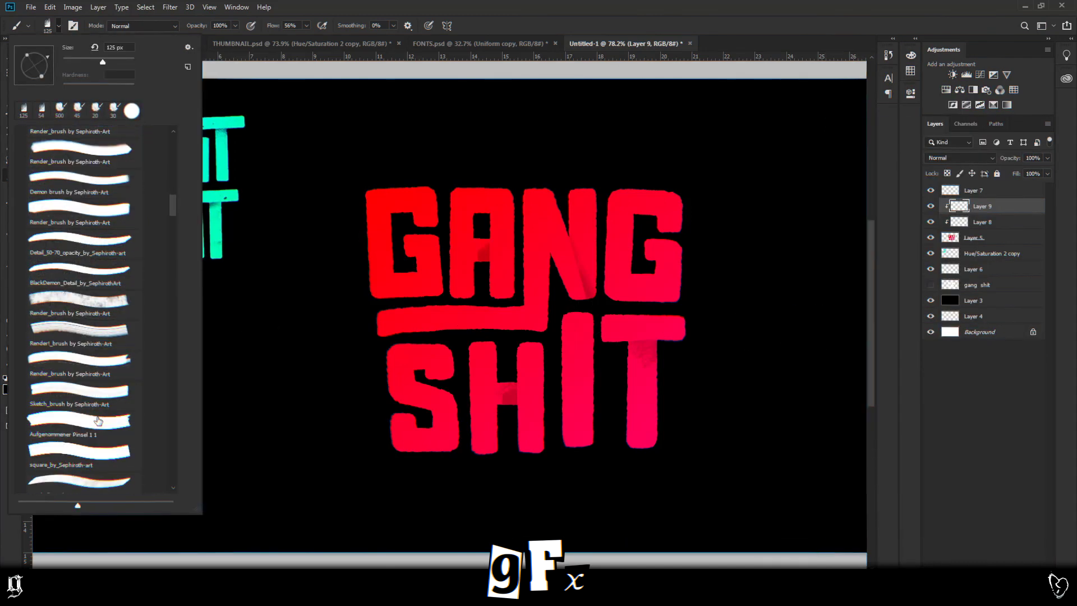
{"action": "scroll", "coordinate": [104, 420], "scroll_direction": "down", "scroll_amount": 10}
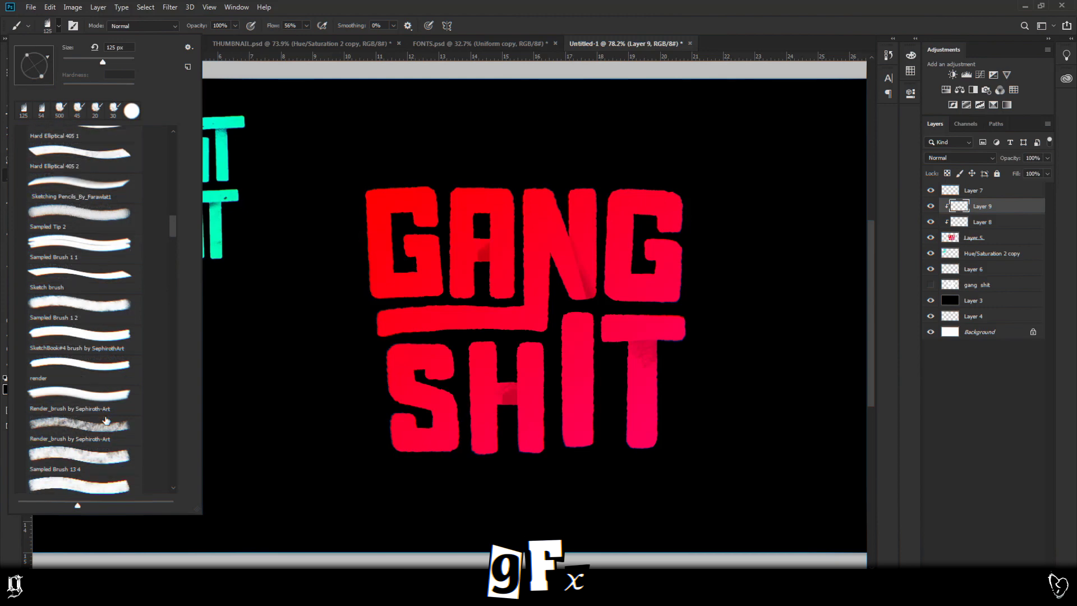
{"action": "double_click", "coordinate": [102, 416]}
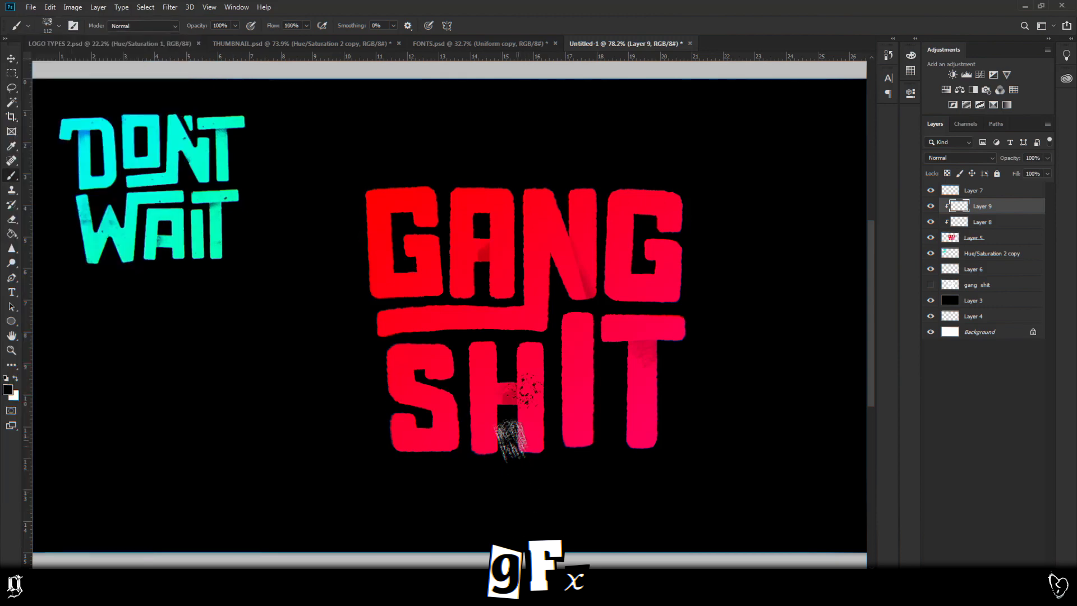
Stamp black speckle texture on parts of the GANG SHIT letters and set that layer's opacity to 11%
{"action": "left_click", "coordinate": [385, 399]}
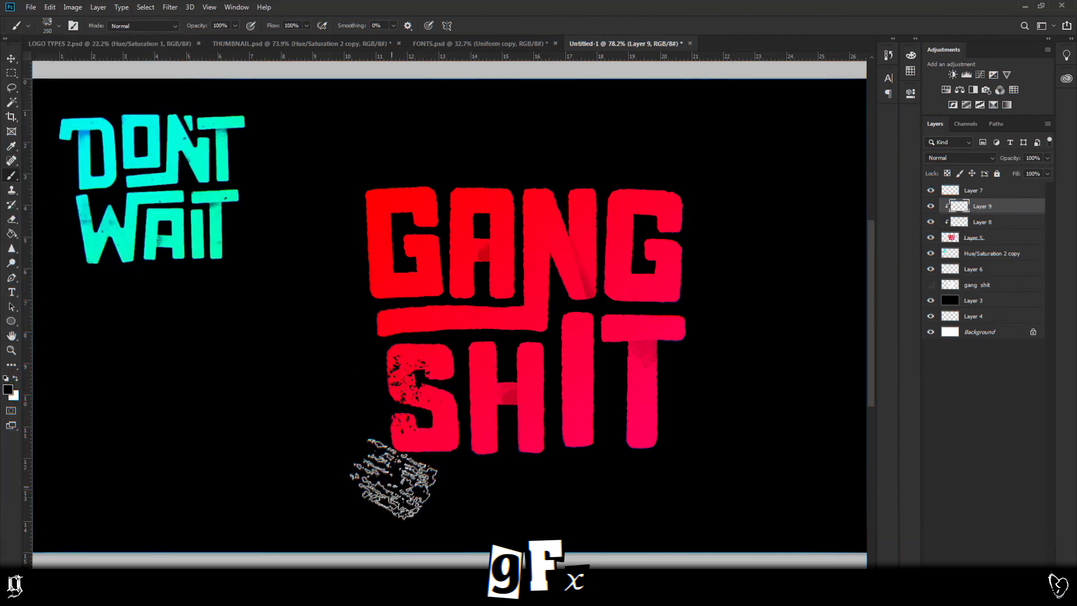
{"action": "left_click", "coordinate": [645, 252]}
{"action": "left_click", "coordinate": [543, 423]}
{"action": "left_click", "coordinate": [415, 203]}
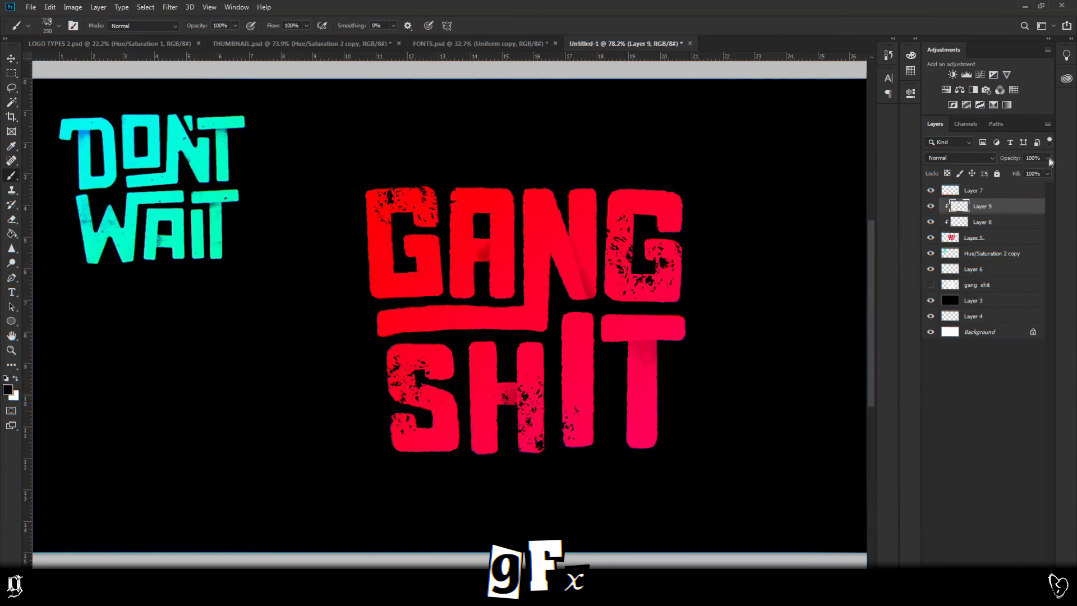
{"action": "left_click_drag", "start_coordinate": [1008, 173], "coordinate": [1002, 175]}
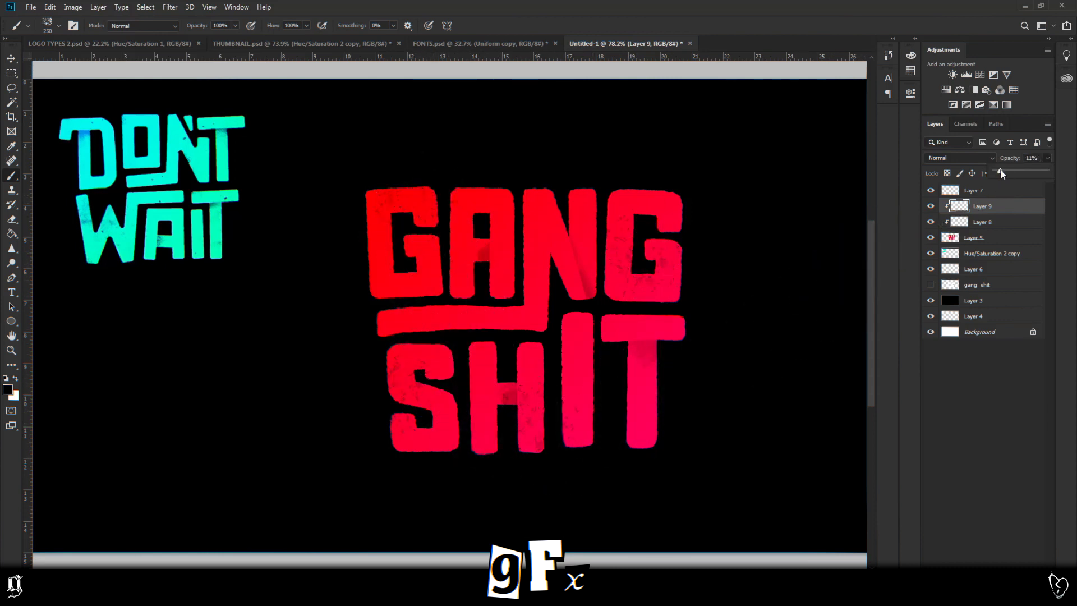
{"action": "scroll", "coordinate": [598, 321], "scroll_direction": "down", "scroll_amount": 4}
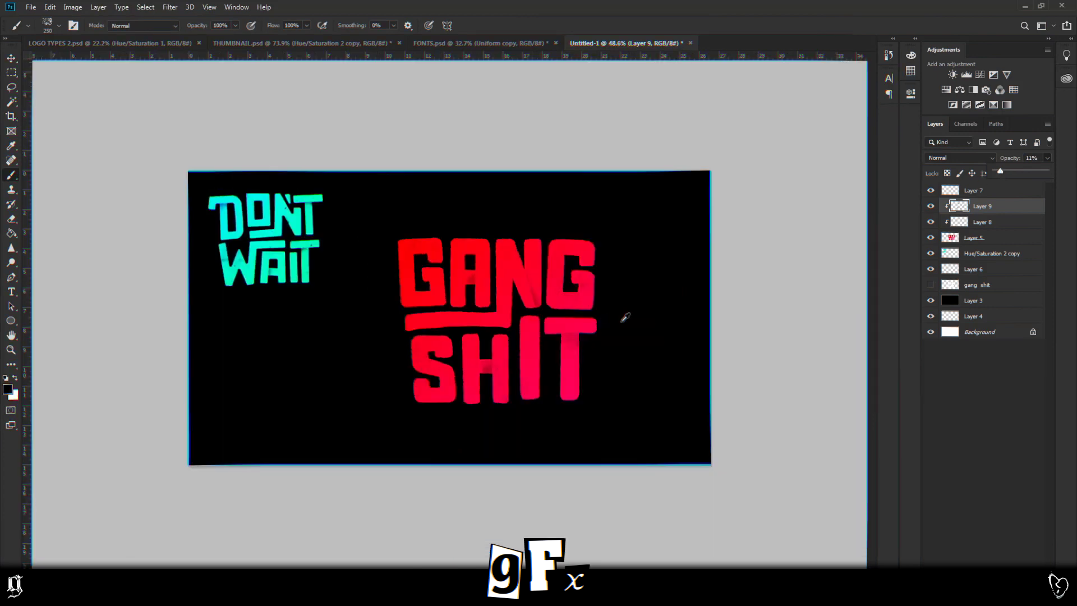
{"action": "scroll", "coordinate": [627, 317], "scroll_direction": "up", "scroll_amount": 3}
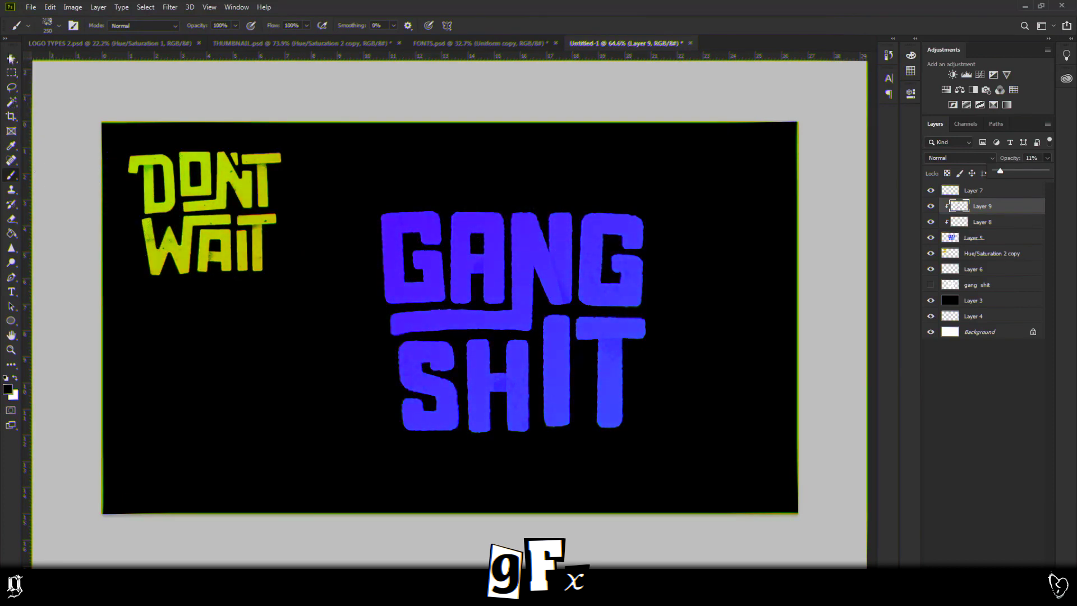
Examine how the lightning bolt is built into the lettering of the black-and-white logo in THUMBNAIL.psd
{"action": "key", "text": "v"}
{"action": "right_click", "coordinate": [990, 242]}
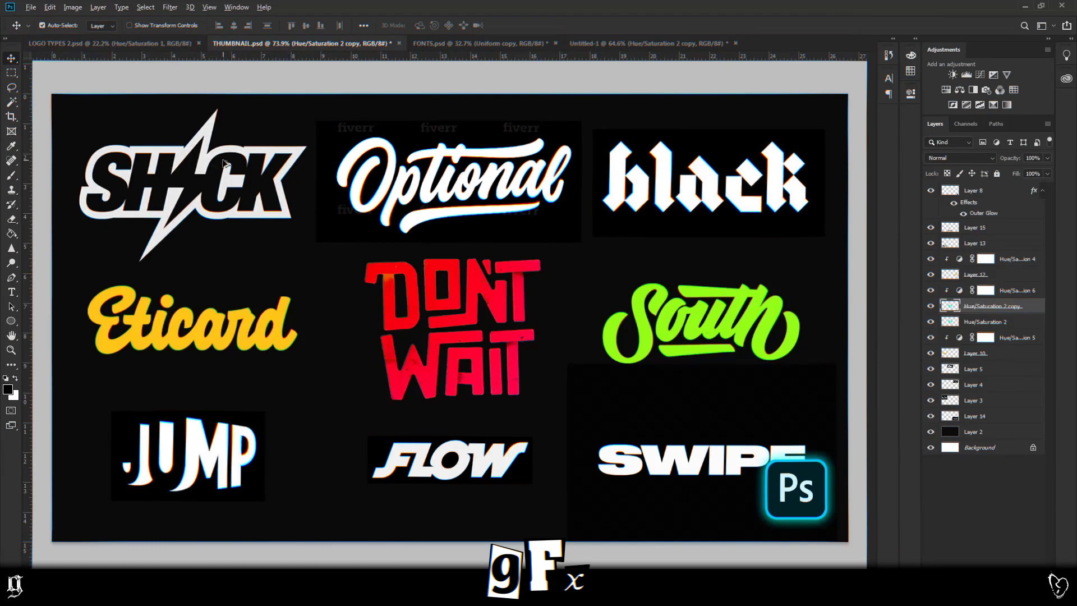
{"action": "scroll", "coordinate": [223, 163], "scroll_direction": "up", "scroll_amount": 3}
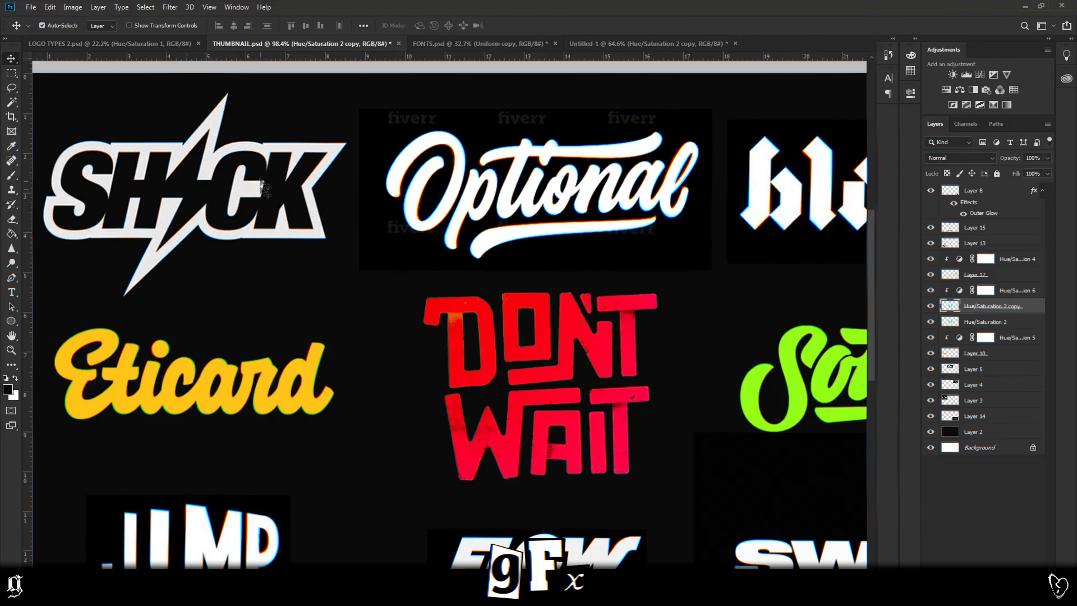
{"action": "key", "text": "ctrl+0"}
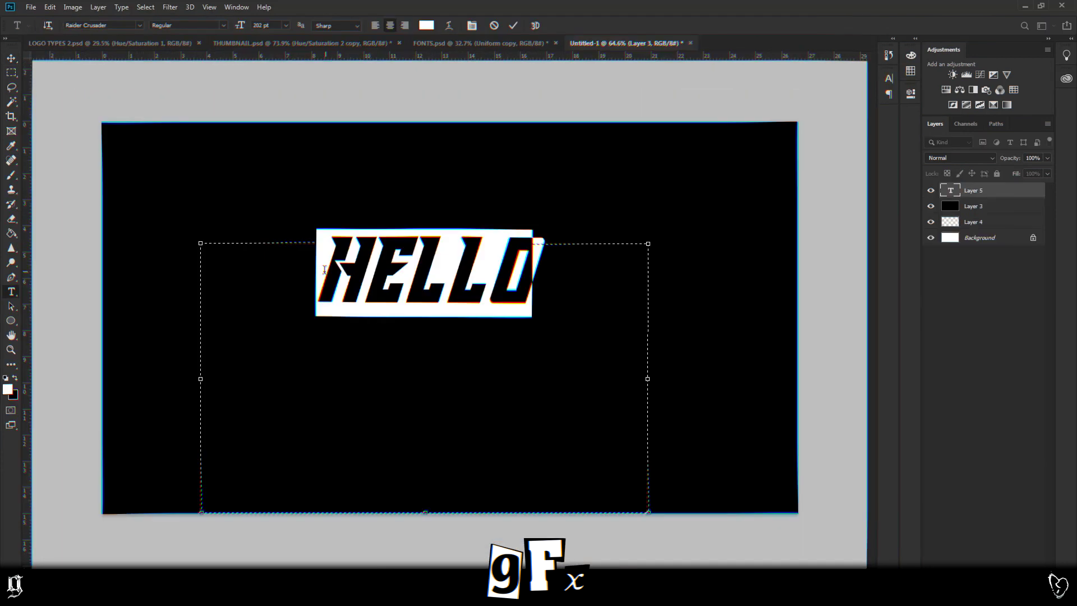
Replace the HELLO text with DJ PLAY in the Raider Crusader font
{"action": "left_click", "coordinate": [419, 340]}
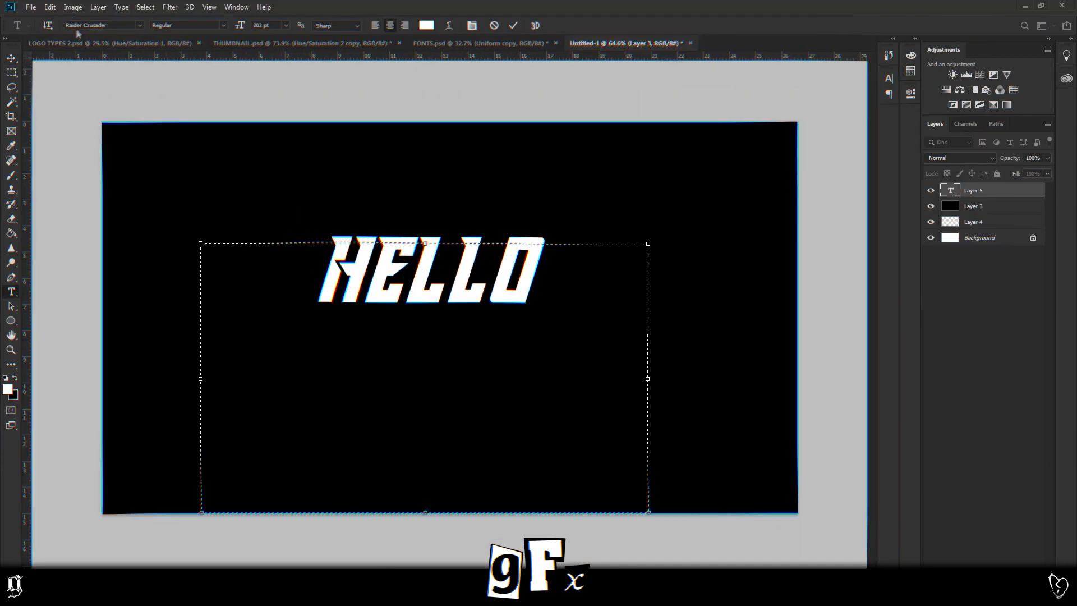
{"action": "key", "text": "ctrl+a"}
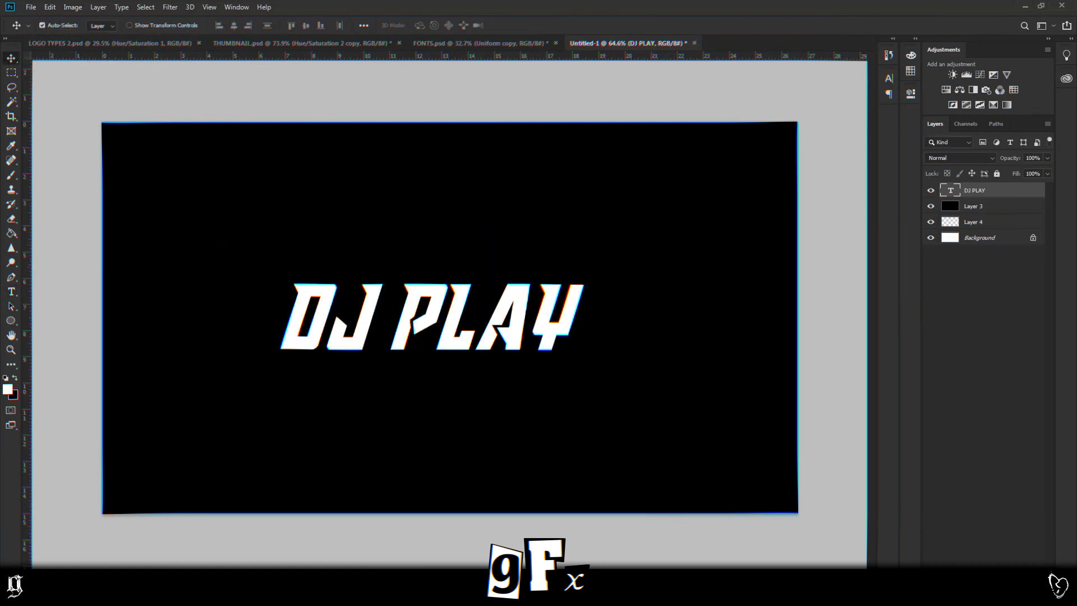
Paste the sneaker's star-and-bolt shape in white without the sneaker photo, scale it to about 128% and place it over the A of PLAY
{"action": "key", "text": "ctrl+v"}
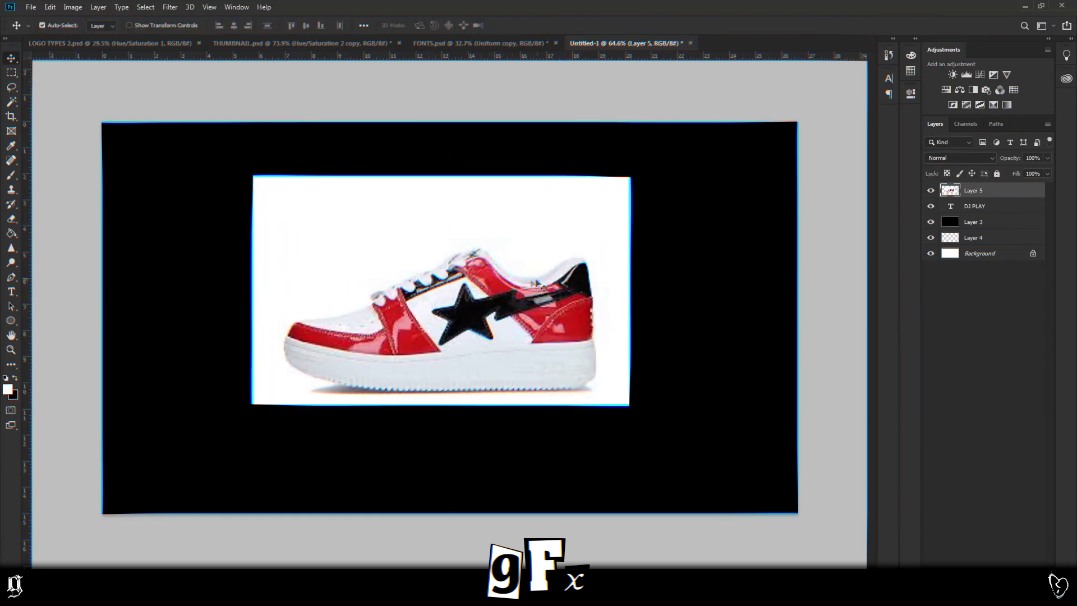
{"action": "key", "text": "Delete"}
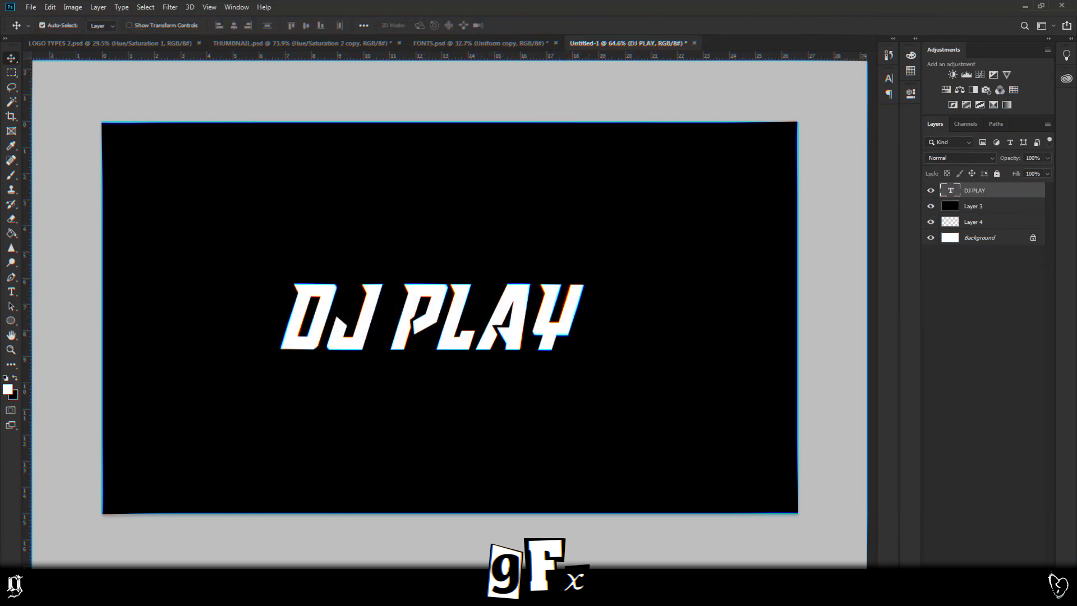
{"action": "key", "text": "ctrl+v"}
{"action": "left_click_drag", "start_coordinate": [485, 208], "coordinate": [495, 197]}
{"action": "left_click_drag", "start_coordinate": [440, 243], "coordinate": [545, 317]}
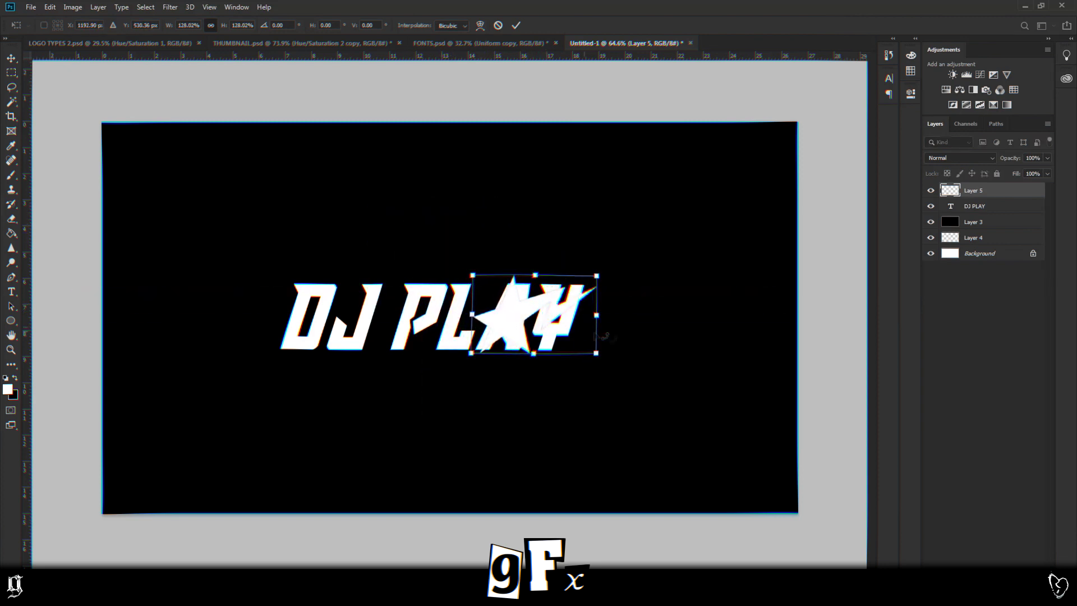
{"action": "key", "text": "Return"}
Try the star shape slightly further left over the A, and move it below the DJ PLAY text
{"action": "scroll", "coordinate": [547, 359], "scroll_direction": "up", "scroll_amount": 3}
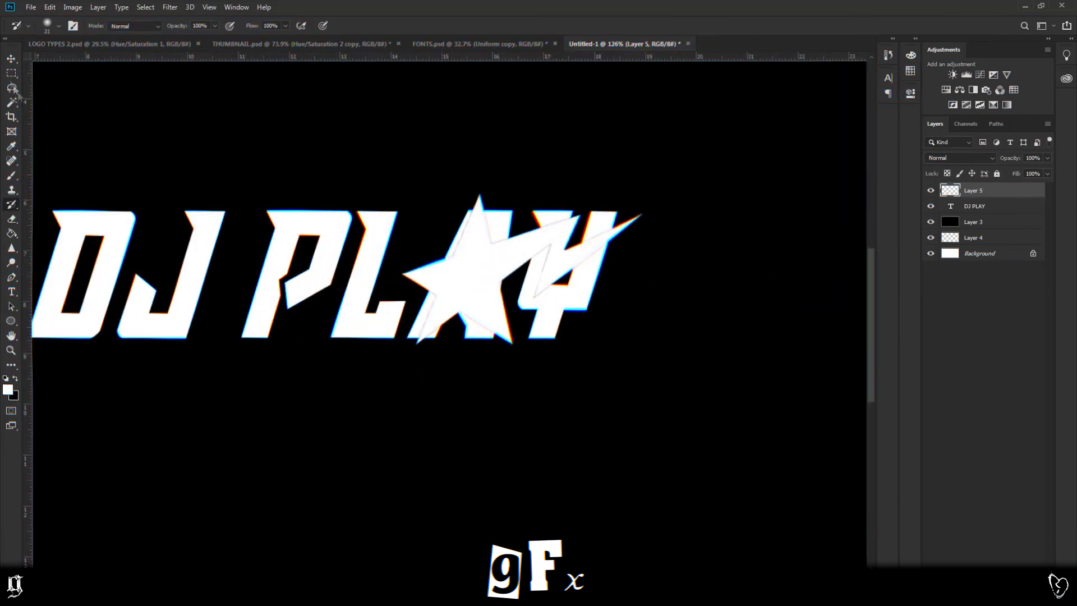
{"action": "left_click", "coordinate": [10, 57]}
{"action": "scroll", "coordinate": [461, 302], "scroll_direction": "up", "scroll_amount": 4}
{"action": "left_click_drag", "start_coordinate": [477, 277], "coordinate": [461, 275]}
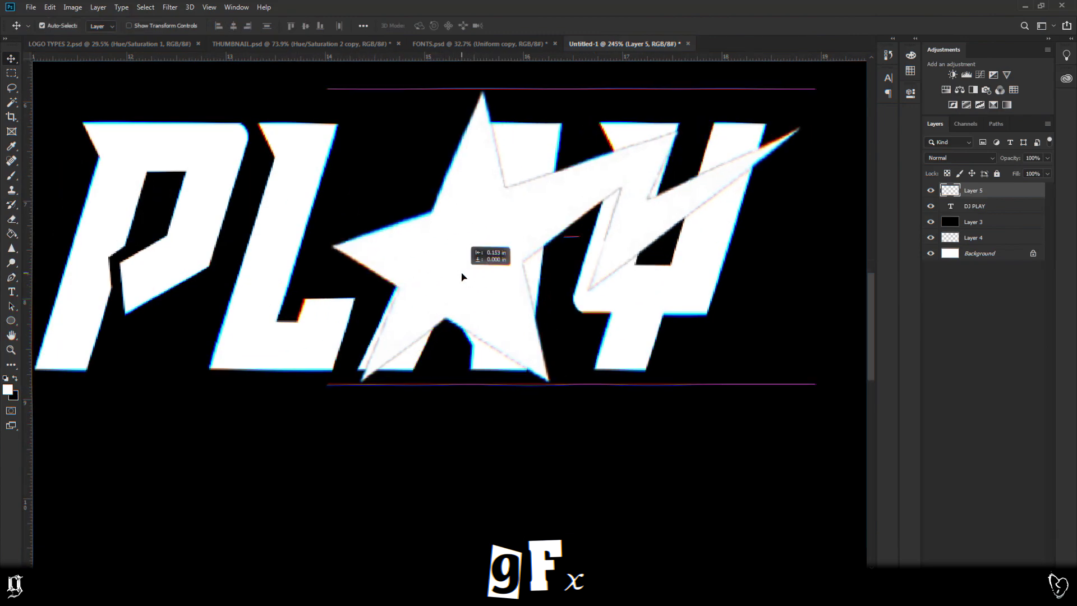
{"action": "scroll", "coordinate": [463, 270], "scroll_direction": "down", "scroll_amount": 3}
{"action": "left_click_drag", "start_coordinate": [473, 236], "coordinate": [460, 412]}
Enlarge the DJ PLAY text with Free Transform and position it above the star, roughly centred on the canvas
{"action": "scroll", "coordinate": [461, 412], "scroll_direction": "down", "scroll_amount": 3}
{"action": "left_click", "coordinate": [486, 331]}
{"action": "right_click", "coordinate": [994, 211]}
{"action": "left_click", "coordinate": [474, 329]}
{"action": "scroll", "coordinate": [486, 324], "scroll_direction": "down", "scroll_amount": 3}
{"action": "key", "text": "ctrl+t"}
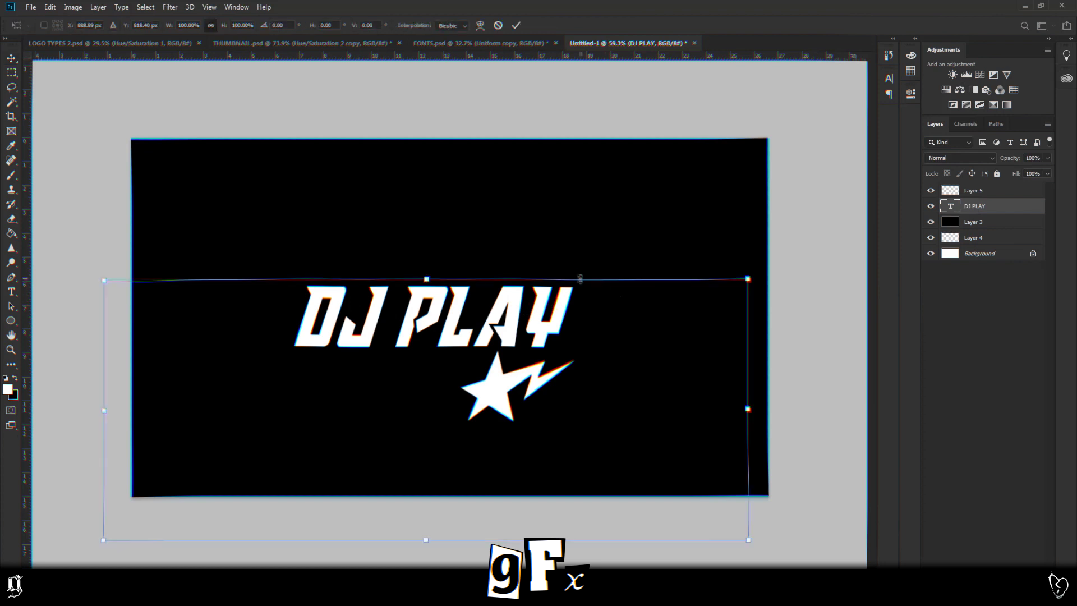
{"action": "left_click_drag", "start_coordinate": [747, 278], "coordinate": [866, 230]}
{"action": "mouse_move", "coordinate": [531, 288]}
{"action": "left_mouse_down"}
{"action": "mouse_move", "coordinate": [565, 297]}
{"action": "mouse_move", "coordinate": [534, 298]}
{"action": "left_mouse_up"}
{"action": "key", "text": "Return"}
{"action": "key", "text": "Return"}
Rasterize the DJ PLAY text layer and erase the letter A from PLAY
{"action": "right_click", "coordinate": [976, 210]}
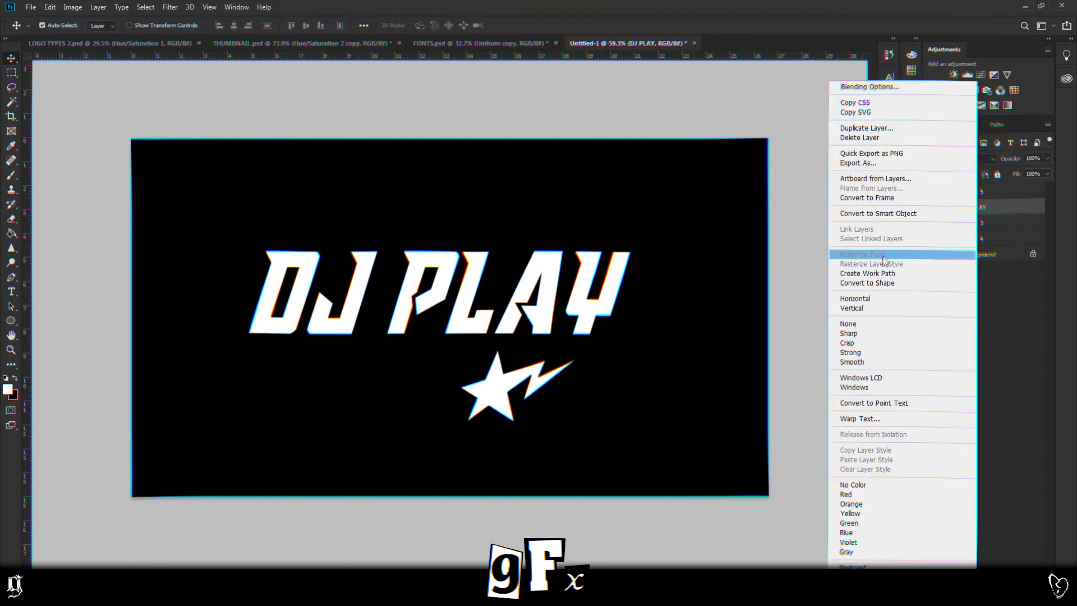
{"action": "left_click", "coordinate": [898, 259]}
{"action": "key", "text": "e"}
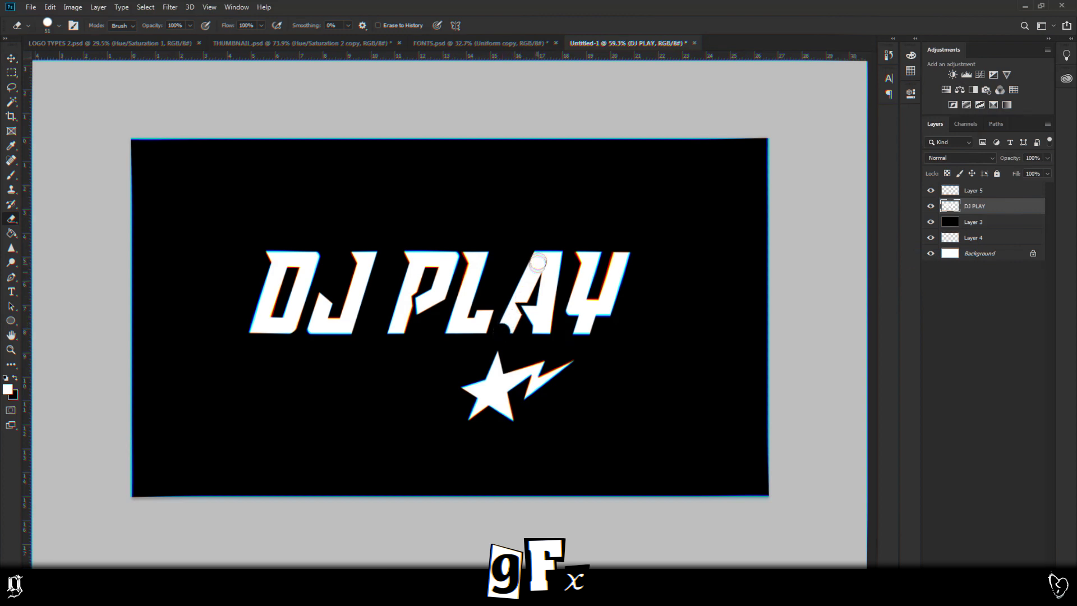
{"action": "left_click_drag", "start_coordinate": [537, 262], "coordinate": [553, 249]}
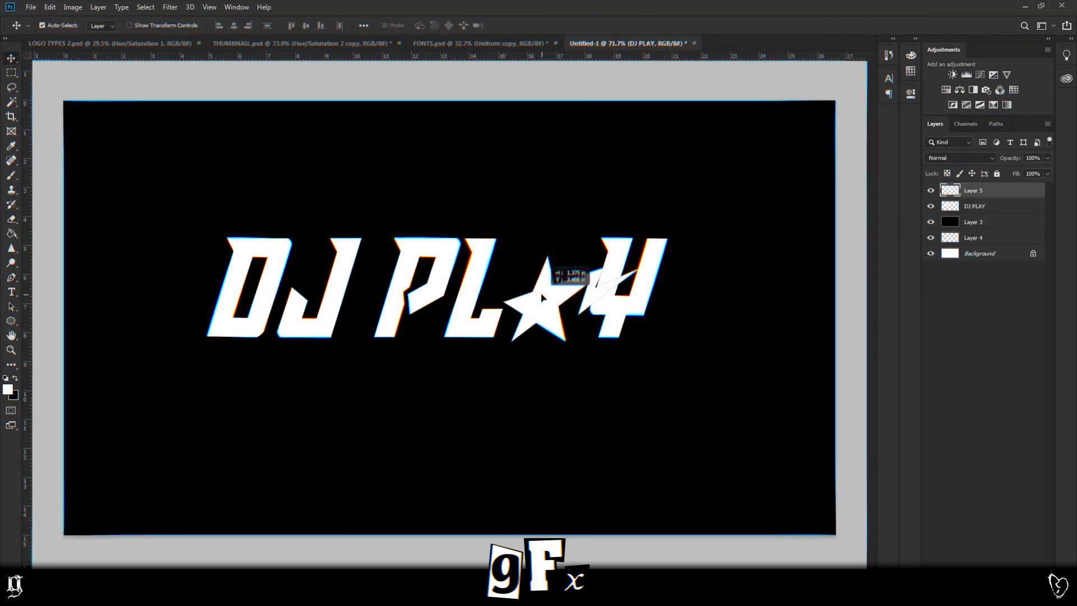
Move the star-and-bolt shape into the A's gap in PLAY and scale it to about 136% to match the letter height
{"action": "left_click_drag", "start_coordinate": [645, 247], "coordinate": [681, 231]}
{"action": "key", "text": "ctrl+t"}
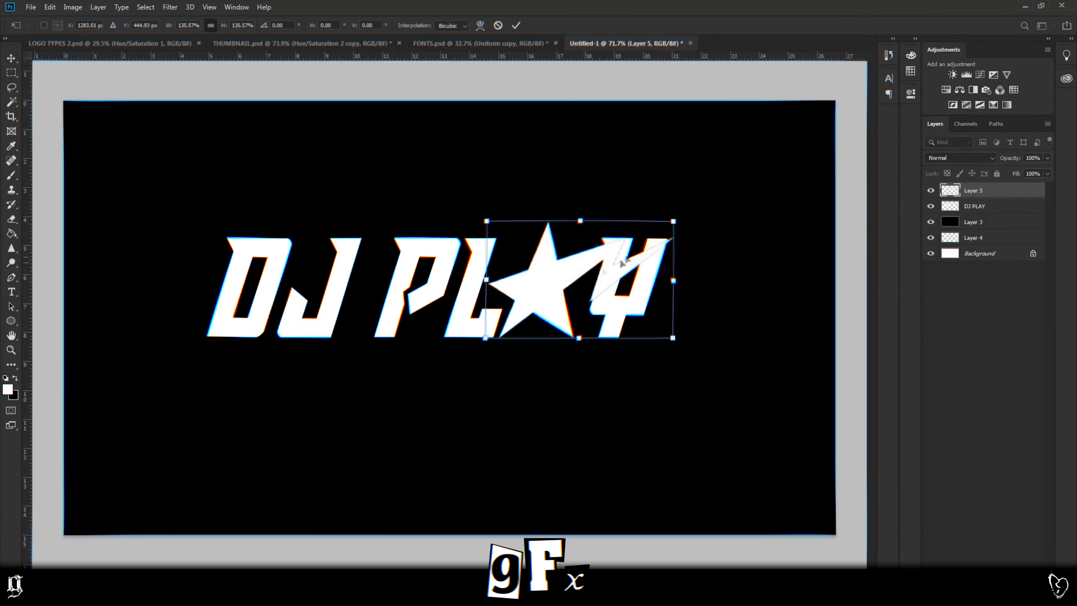
{"action": "key", "text": "Return"}
{"action": "scroll", "coordinate": [713, 323], "scroll_direction": "up", "scroll_amount": 5}
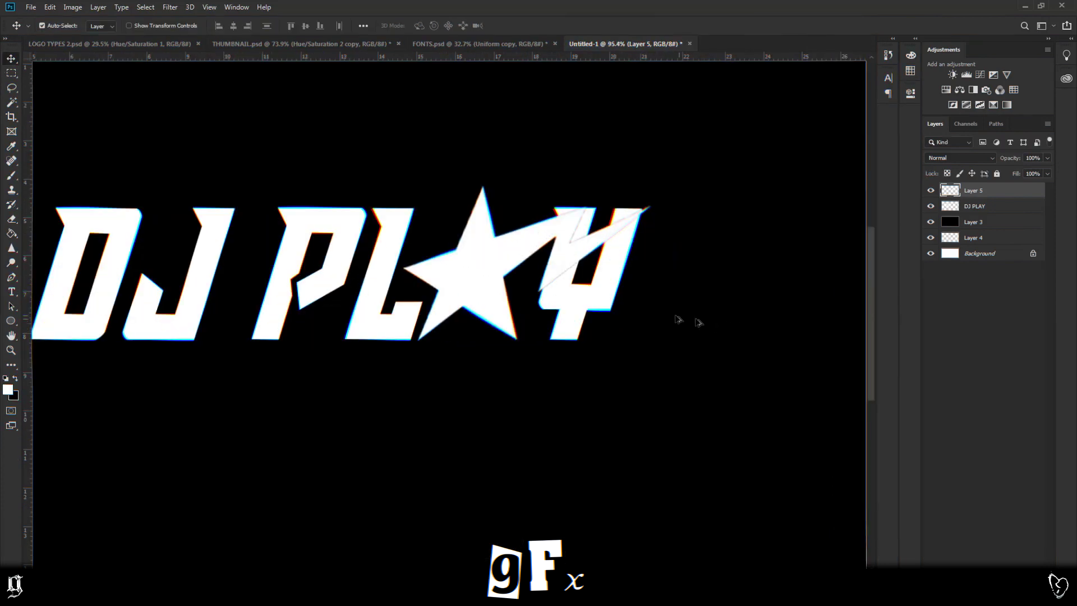
{"action": "scroll", "coordinate": [558, 273], "scroll_direction": "down", "scroll_amount": 3}
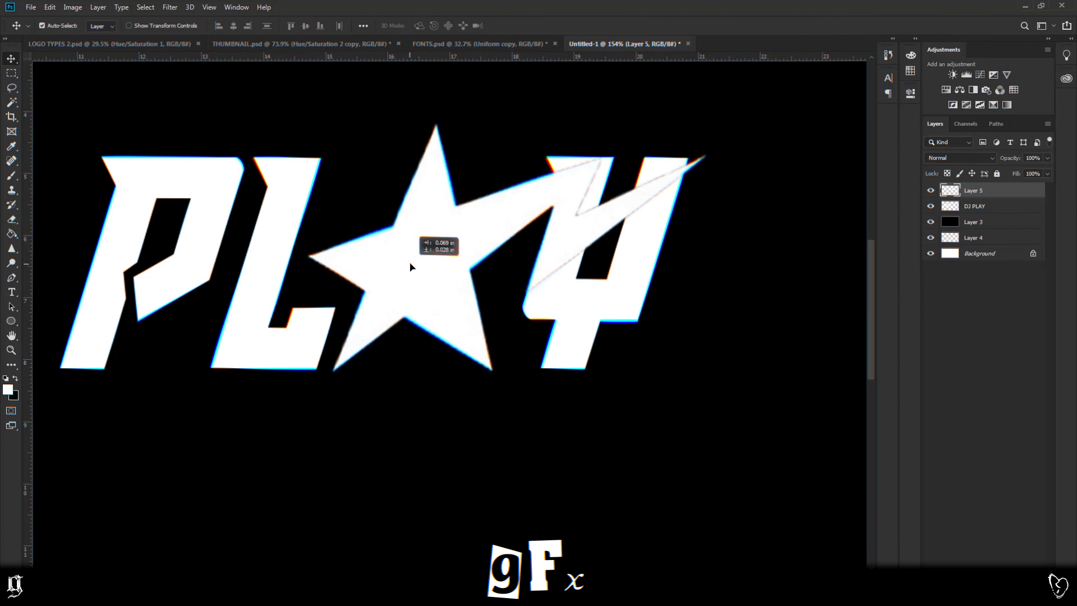
Examine how the star-and-bolt shape overlaps the Y, both close up and at full-canvas scale
{"action": "scroll", "coordinate": [522, 300], "scroll_direction": "up", "scroll_amount": 5}
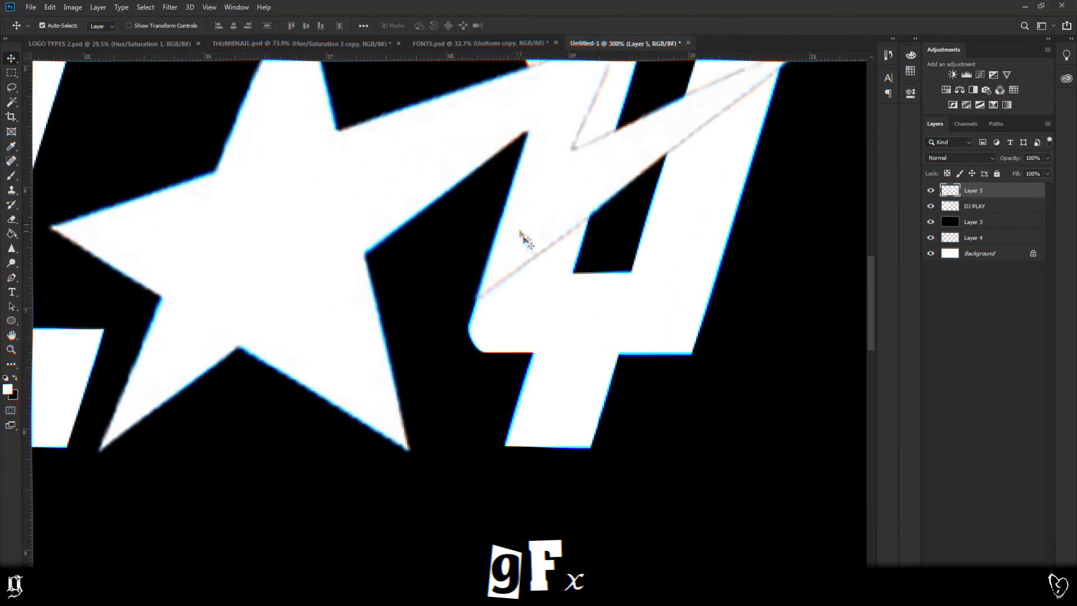
{"action": "scroll", "coordinate": [603, 275], "scroll_direction": "up", "scroll_amount": 3}
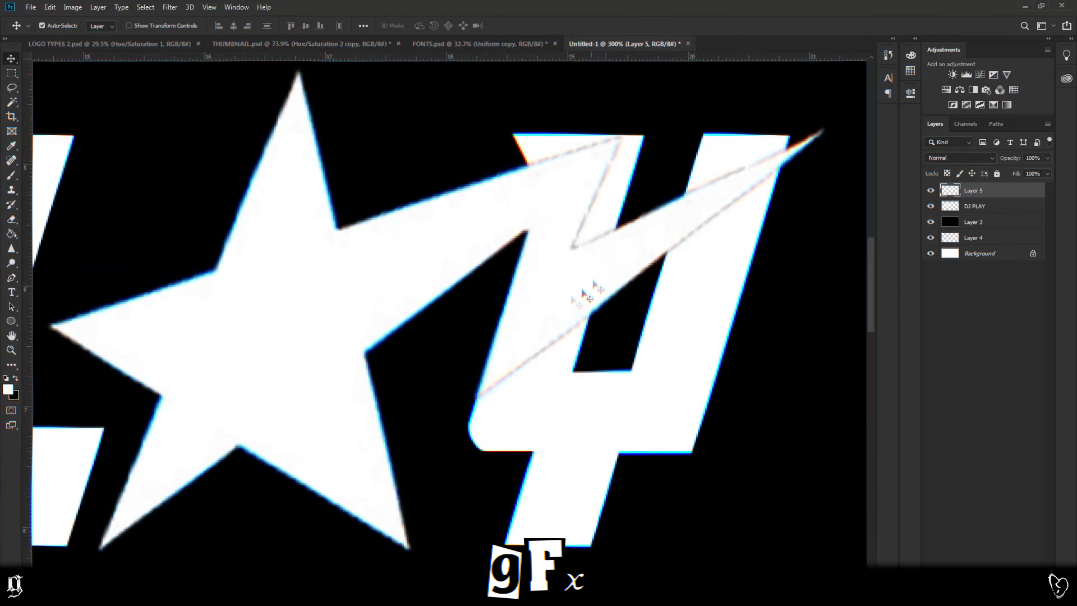
{"action": "scroll", "coordinate": [533, 272], "scroll_direction": "down", "scroll_amount": 3}
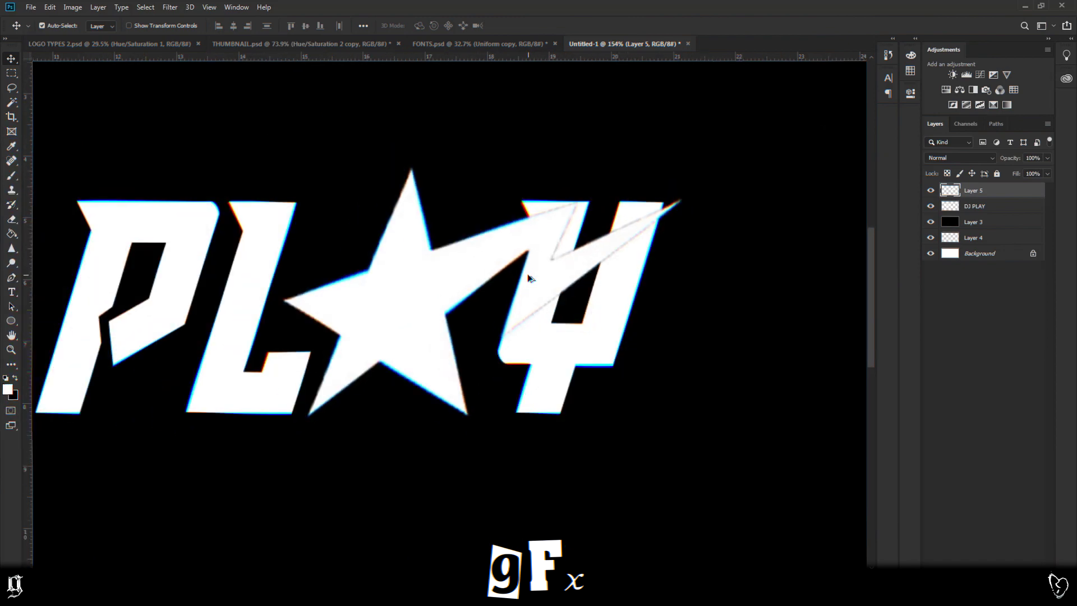
{"action": "key", "text": "p"}
{"action": "scroll", "coordinate": [562, 272], "scroll_direction": "up", "scroll_amount": 4}
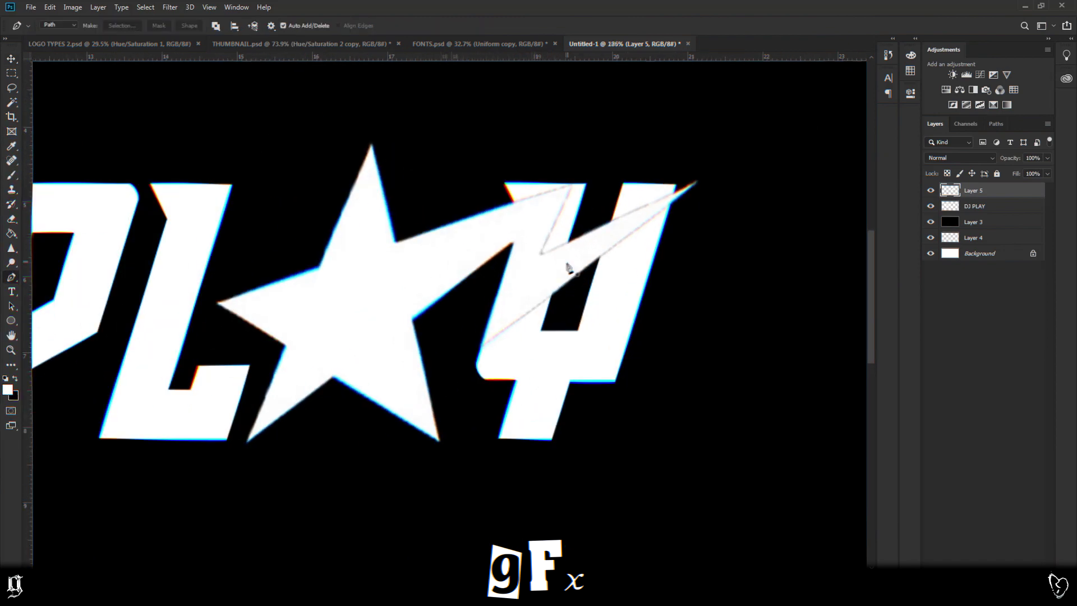
{"action": "scroll", "coordinate": [354, 244], "scroll_direction": "down", "scroll_amount": 6}
{"action": "scroll", "coordinate": [350, 255], "scroll_direction": "up", "scroll_amount": 3}
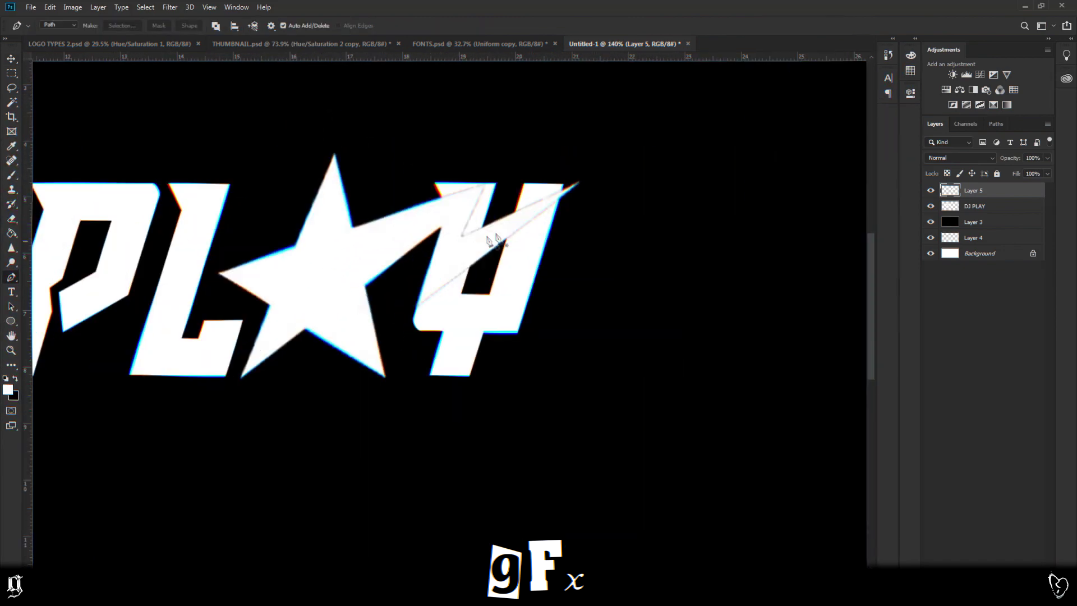
{"action": "left_click", "coordinate": [16, 58]}
{"action": "scroll", "coordinate": [452, 225], "scroll_direction": "down", "scroll_amount": 4}
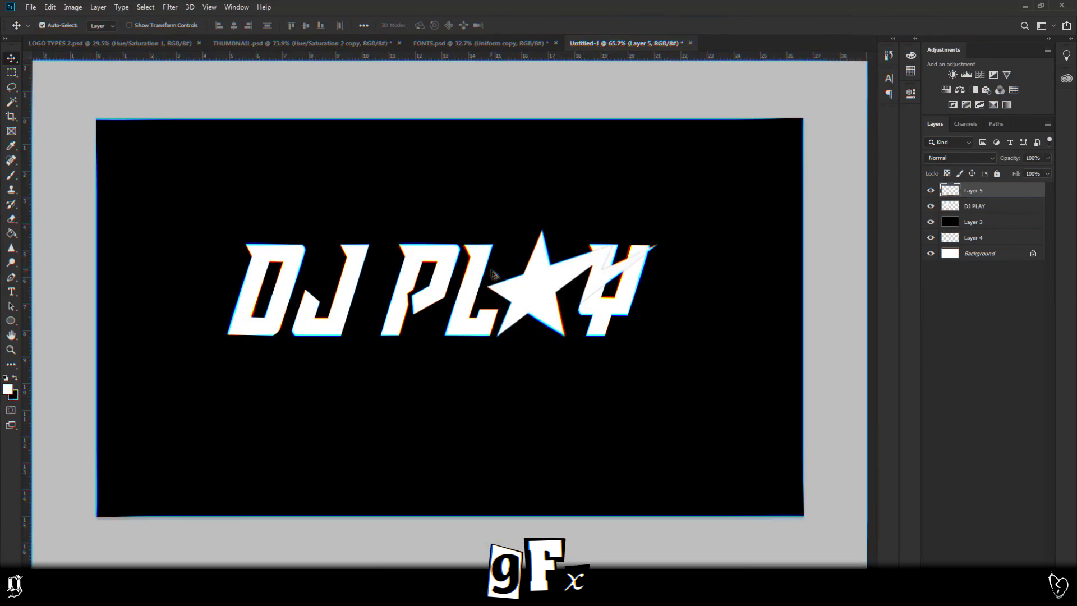
Dim the DJ PLAY lettering and set the star-and-bolt layer's opacity to 50% as a tracing guide
{"action": "scroll", "coordinate": [613, 335], "scroll_direction": "up", "scroll_amount": 5}
{"action": "left_click", "coordinate": [1046, 158]}
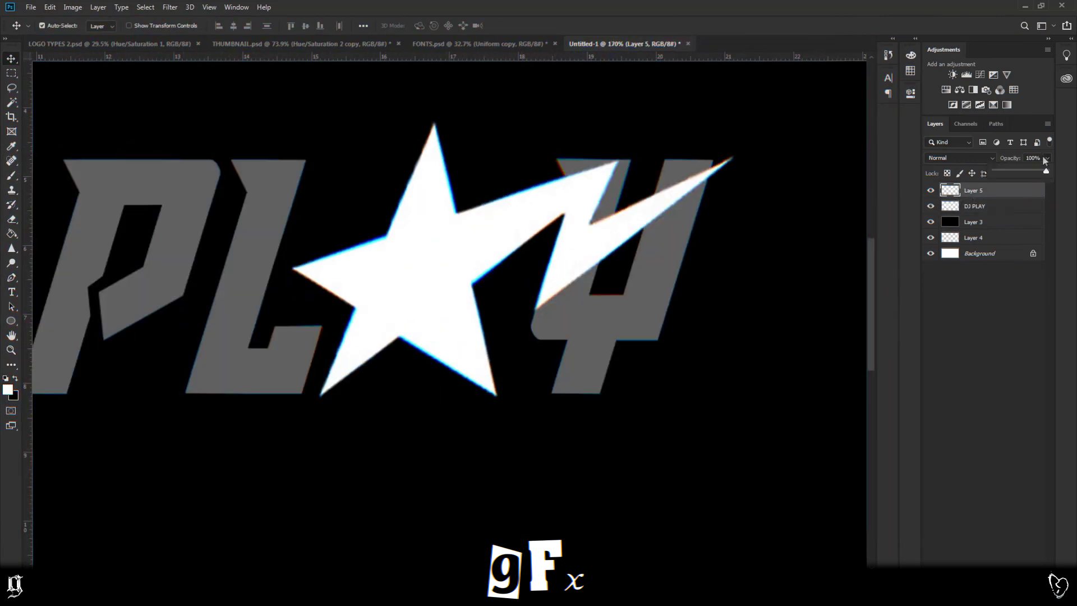
{"action": "left_click_drag", "start_coordinate": [1032, 172], "coordinate": [1022, 174]}
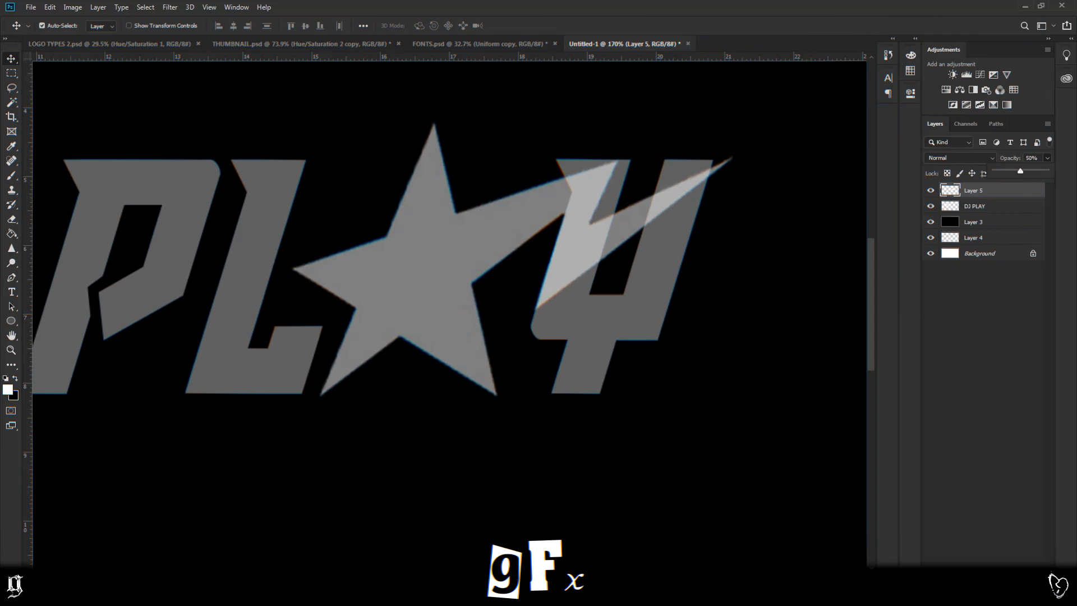
On a new layer, trace the star-and-bolt outline with straight Pen tool segments, lengthening the bolt's upper corner slightly
{"action": "key", "text": "ctrl+shift+alt+n"}
{"action": "left_click", "coordinate": [12, 278]}
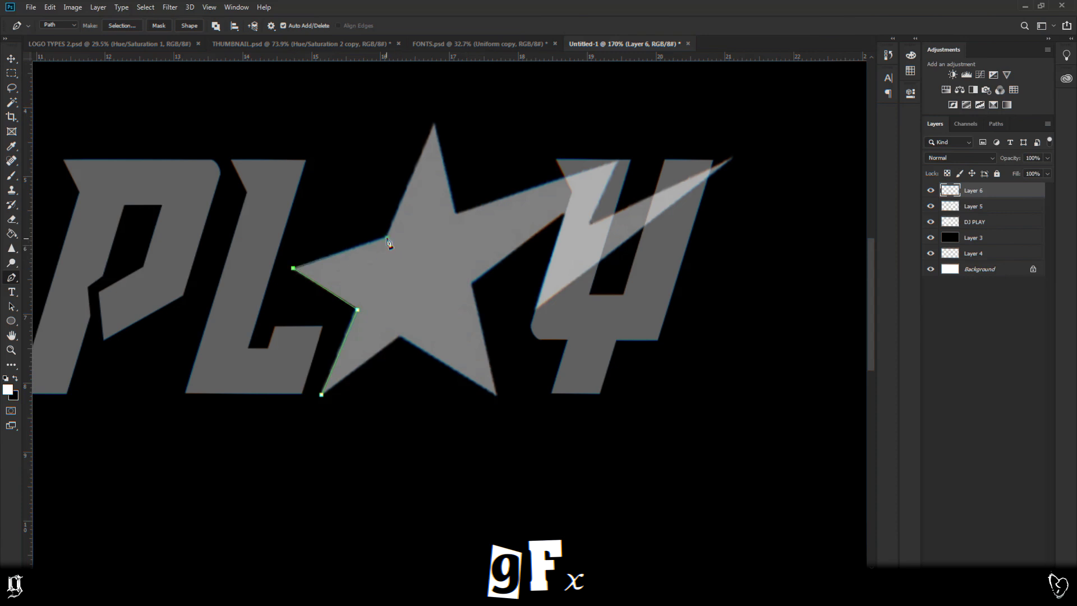
{"action": "left_click", "coordinate": [619, 162]}
{"action": "left_click", "coordinate": [630, 161]}
{"action": "key", "text": "ctrl+z"}
{"action": "left_click", "coordinate": [601, 220]}
{"action": "left_click", "coordinate": [729, 157]}
{"action": "left_click", "coordinate": [535, 309]}
{"action": "left_click", "coordinate": [563, 214]}
{"action": "left_click", "coordinate": [472, 284]}
{"action": "left_click", "coordinate": [496, 394]}
{"action": "left_click", "coordinate": [400, 336]}
Turn the traced path into a selection, fill it with white, deselect, and hide the original star layer
{"action": "right_click", "coordinate": [425, 315]}
{"action": "left_click", "coordinate": [481, 363]}
{"action": "key", "text": "Return"}
{"action": "key", "text": "ctrl+d"}
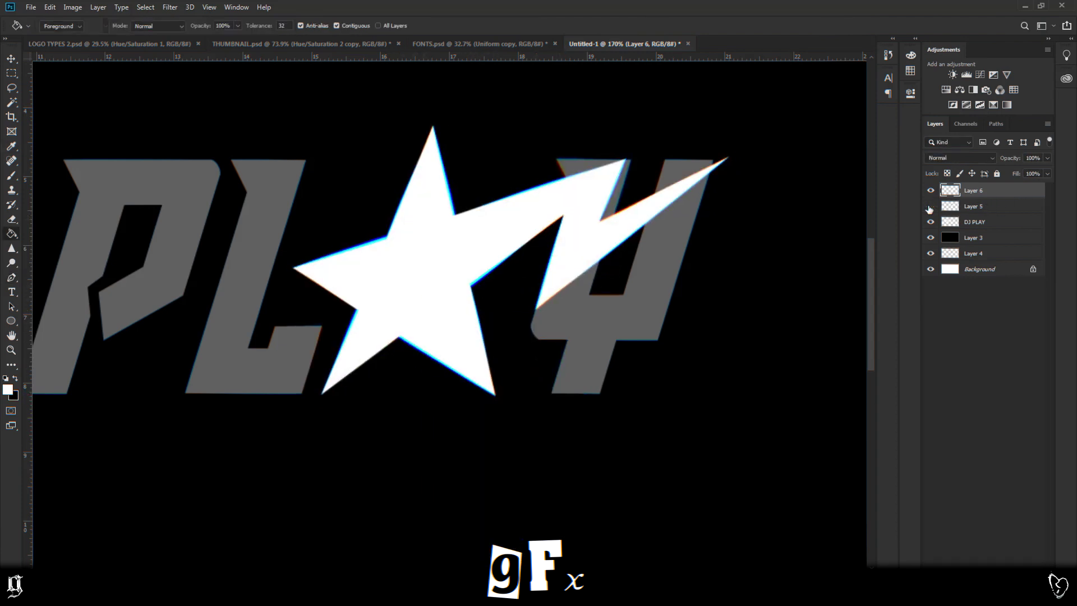
Add a black Stroke layer style to the redrawn star-and-bolt to separate it from the Y
{"action": "left_click", "coordinate": [11, 58]}
{"action": "right_click", "coordinate": [1002, 190]}
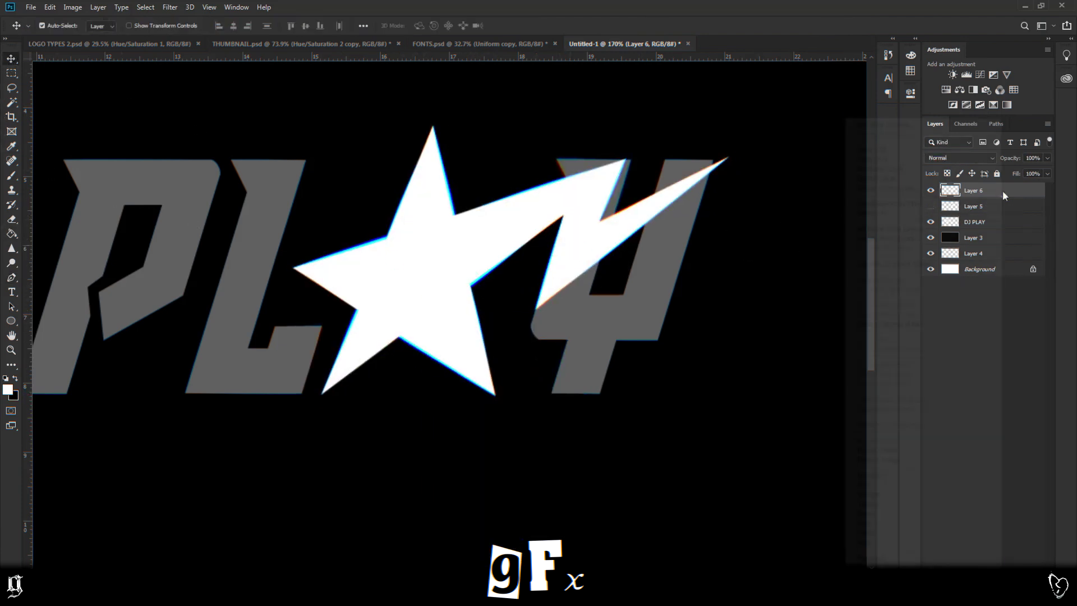
{"action": "left_click", "coordinate": [773, 287]}
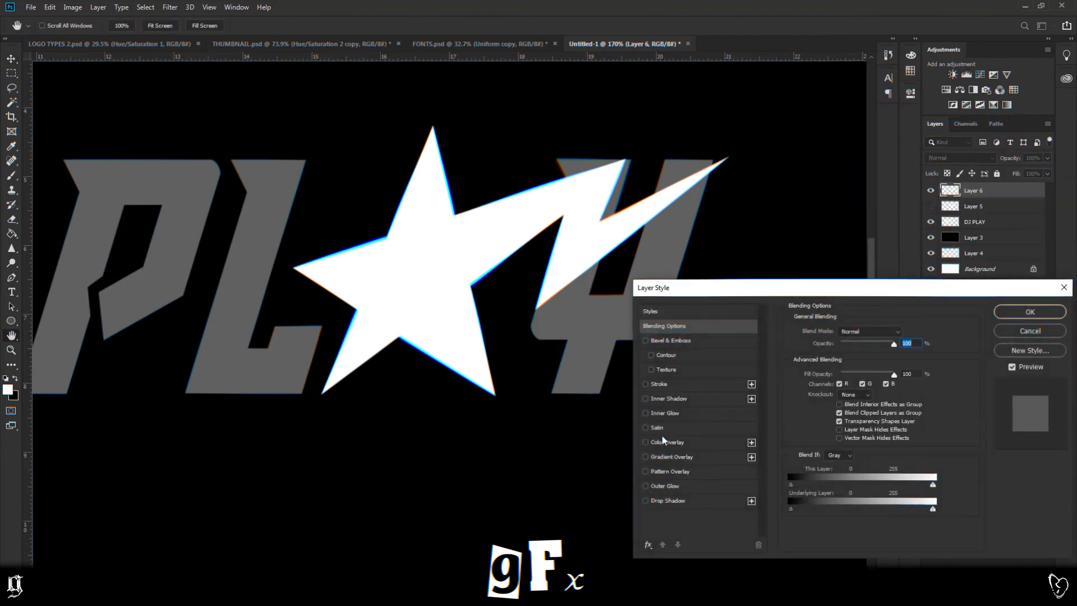
{"action": "left_click", "coordinate": [659, 384]}
{"action": "left_click", "coordinate": [1030, 312]}
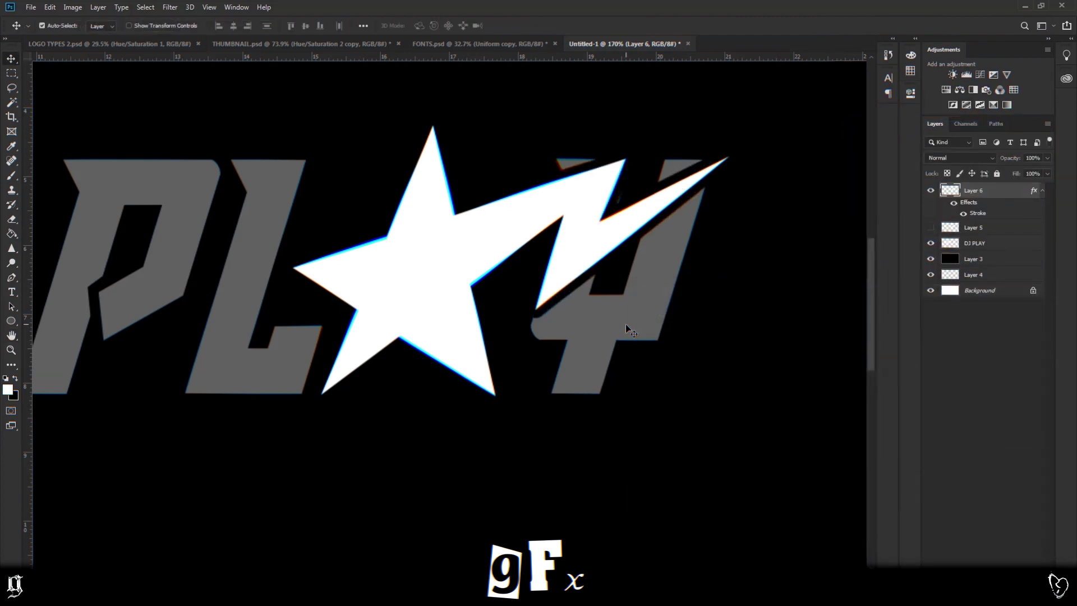
Restore the DJ PLAY lettering layer to 100% opacity
{"action": "left_click", "coordinate": [626, 328]}
{"action": "left_click_drag", "start_coordinate": [1047, 159], "coordinate": [1047, 170]}
{"action": "scroll", "coordinate": [580, 354], "scroll_direction": "down", "scroll_amount": 5}
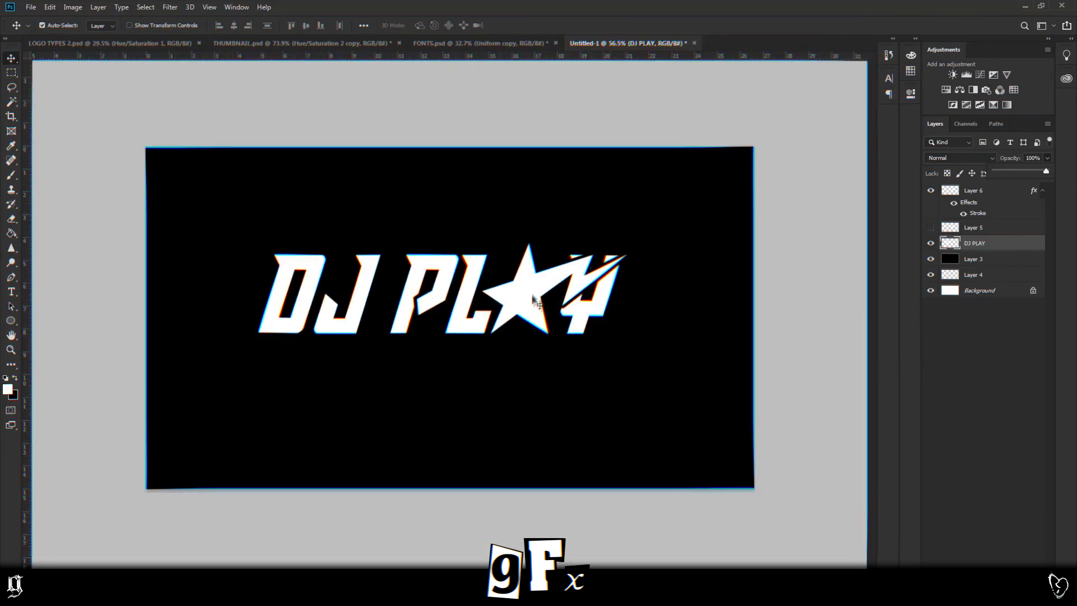
Try the star-and-bolt further left so it overlaps the L
{"action": "scroll", "coordinate": [483, 303], "scroll_direction": "up", "scroll_amount": 6}
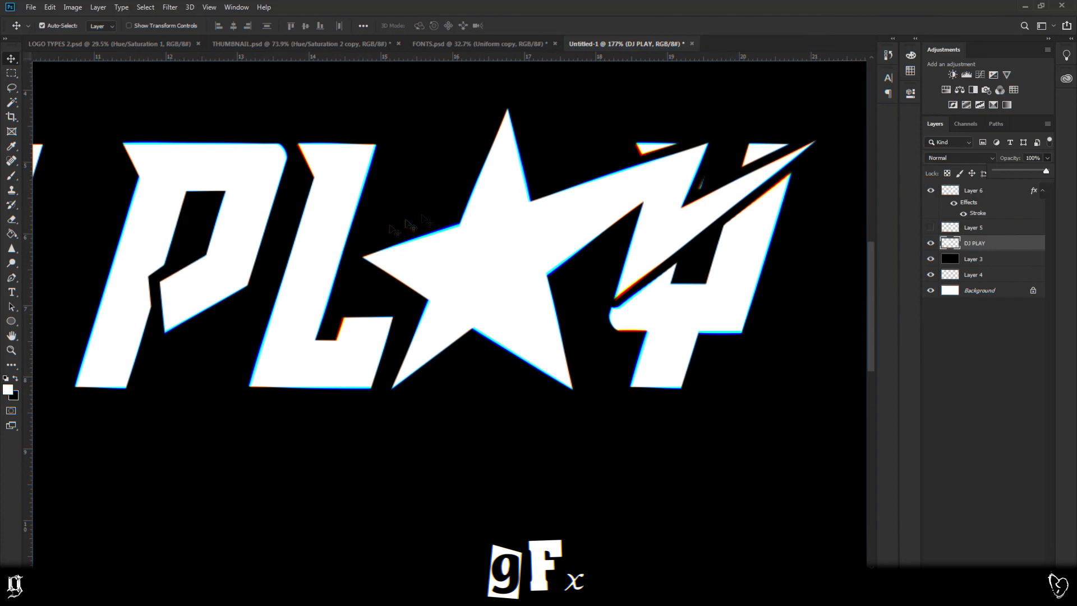
{"action": "scroll", "coordinate": [412, 308], "scroll_direction": "down", "scroll_amount": 2}
{"action": "scroll", "coordinate": [412, 308], "scroll_direction": "down", "scroll_amount": 2}
{"action": "scroll", "coordinate": [435, 296], "scroll_direction": "up", "scroll_amount": 3}
{"action": "left_click_drag", "start_coordinate": [436, 295], "coordinate": [407, 293]}
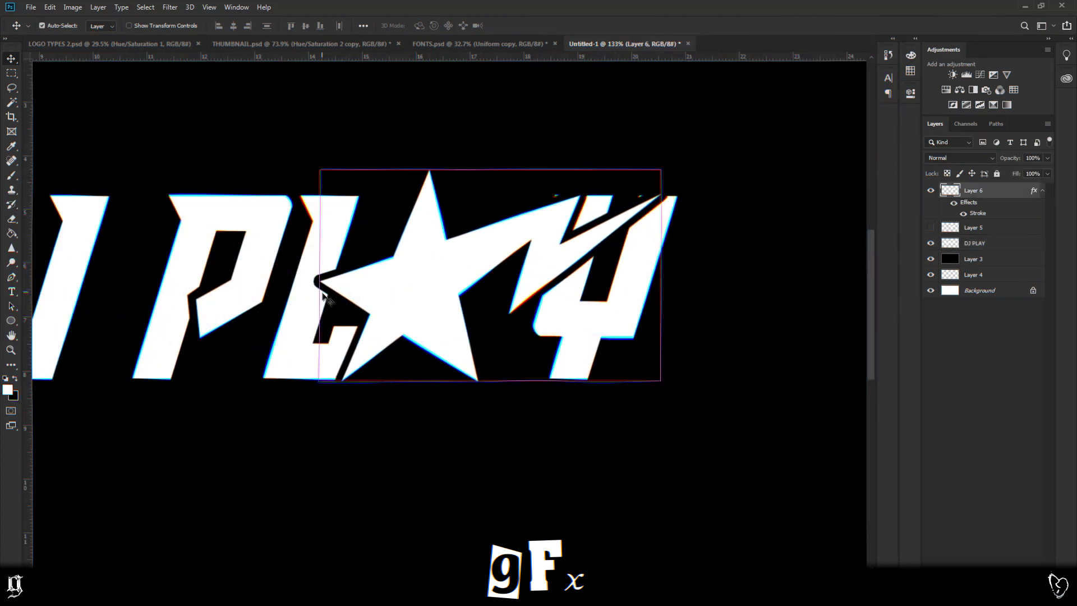
{"action": "scroll", "coordinate": [279, 304], "scroll_direction": "down", "scroll_amount": 2}
{"action": "scroll", "coordinate": [360, 312], "scroll_direction": "up", "scroll_amount": 1}
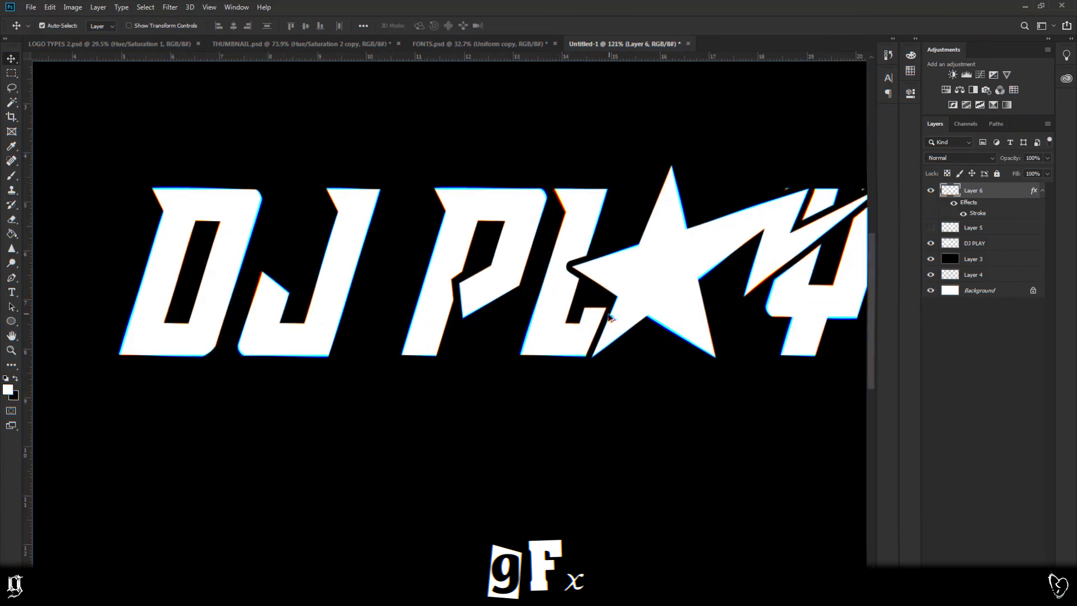
{"action": "scroll", "coordinate": [361, 312], "scroll_direction": "down", "scroll_amount": 2}
Separate the Y onto its own layer and merge that layer with the stroked star-and-bolt layer
{"action": "key", "text": "ctrl"}
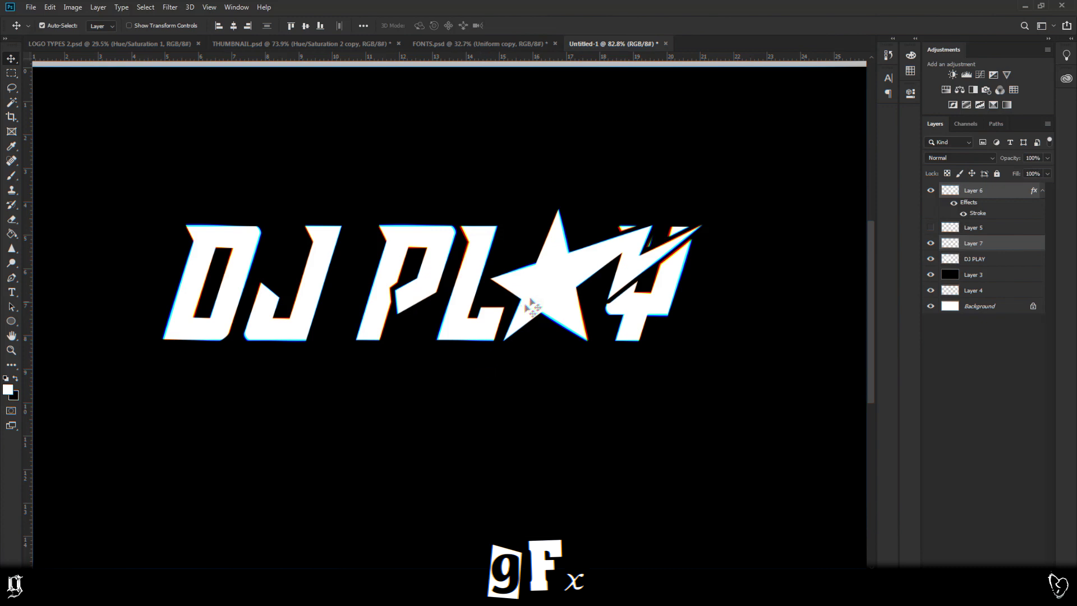
{"action": "scroll", "coordinate": [536, 281], "scroll_direction": "up", "scroll_amount": 2}
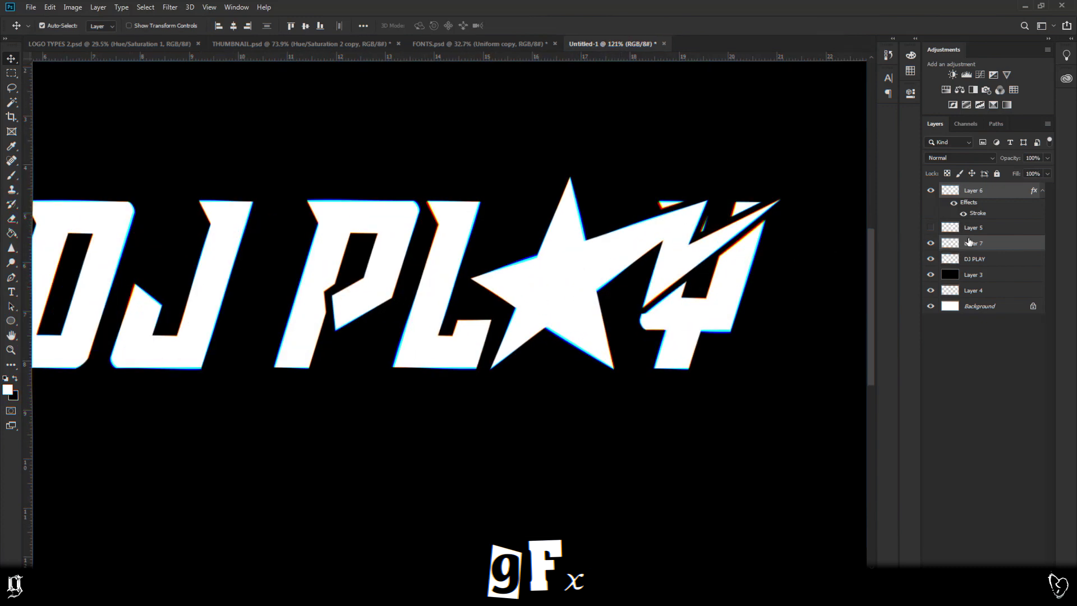
{"action": "right_click", "coordinate": [980, 247]}
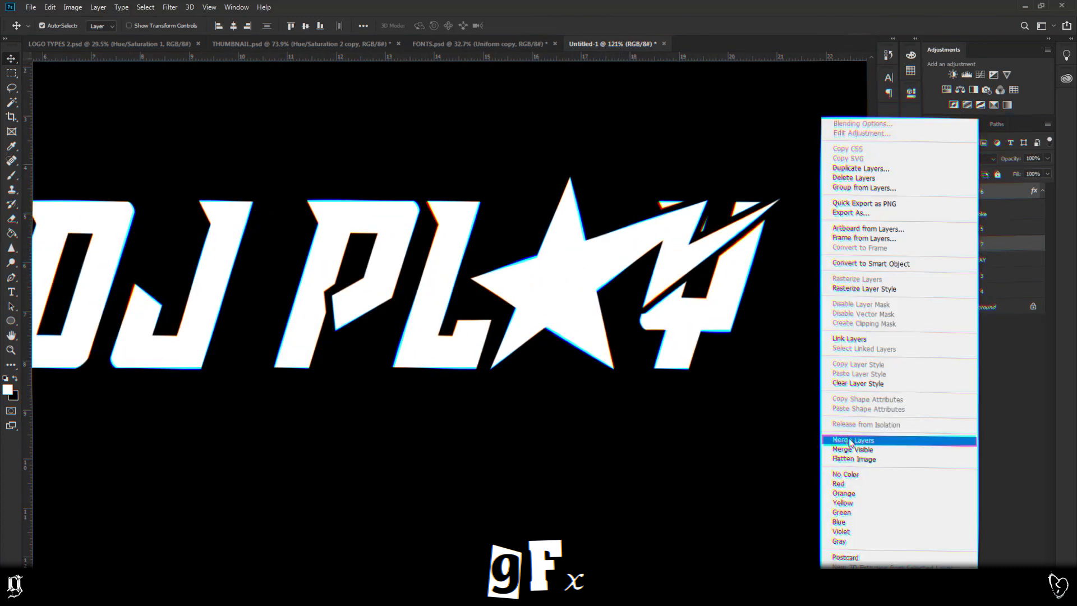
{"action": "left_click", "coordinate": [859, 440]}
Select the black outline around the star-and-bolt with the Magic Wand, delete it, and deselect
{"action": "scroll", "coordinate": [733, 231], "scroll_direction": "up", "scroll_amount": 3}
{"action": "scroll", "coordinate": [733, 231], "scroll_direction": "up", "scroll_amount": 2}
{"action": "key", "text": "e"}
{"action": "key", "text": "w"}
{"action": "left_click", "coordinate": [640, 265]}
{"action": "scroll", "coordinate": [637, 263], "scroll_direction": "down", "scroll_amount": 3}
{"action": "scroll", "coordinate": [638, 262], "scroll_direction": "down", "scroll_amount": 2}
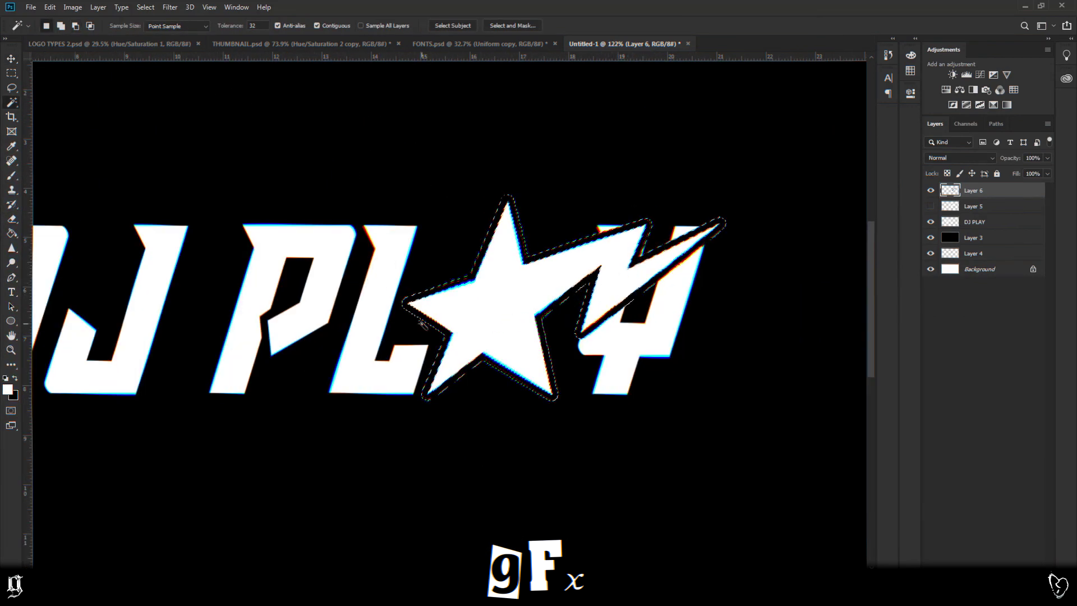
{"action": "key", "text": "ctrl+d"}
Erase the thin leftover white sliver between the bolt's upper arms using a much smaller eraser brush
{"action": "scroll", "coordinate": [602, 299], "scroll_direction": "up", "scroll_amount": 4}
{"action": "key", "text": "e"}
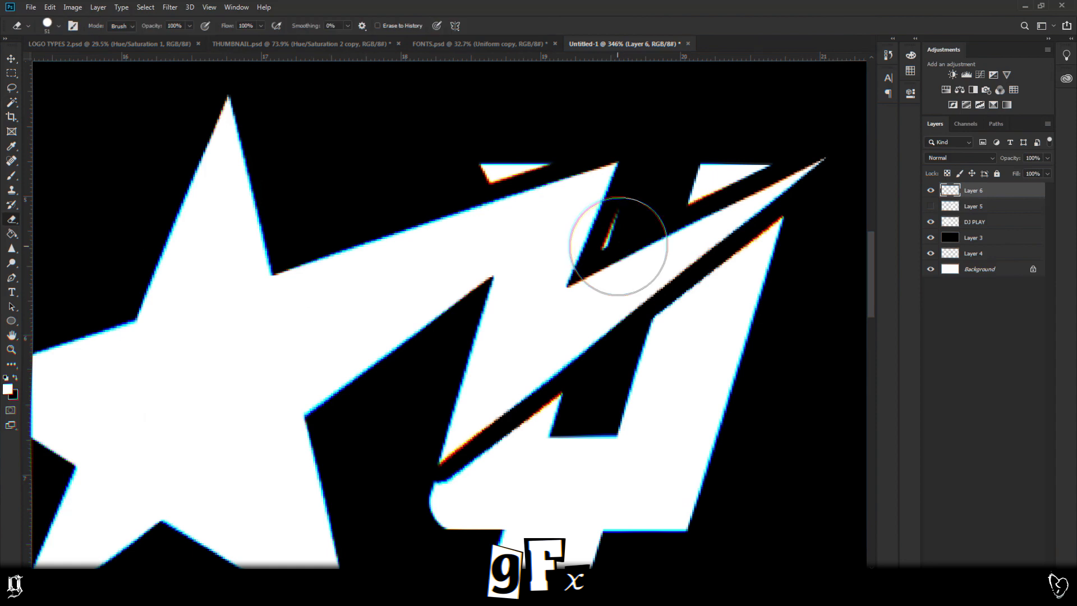
{"action": "key", "text": "bracketleft"}
{"action": "key", "text": "bracketleft"}
{"action": "key", "text": "bracketleft"}
{"action": "key", "text": "bracketleft"}
{"action": "key", "text": "bracketleft"}
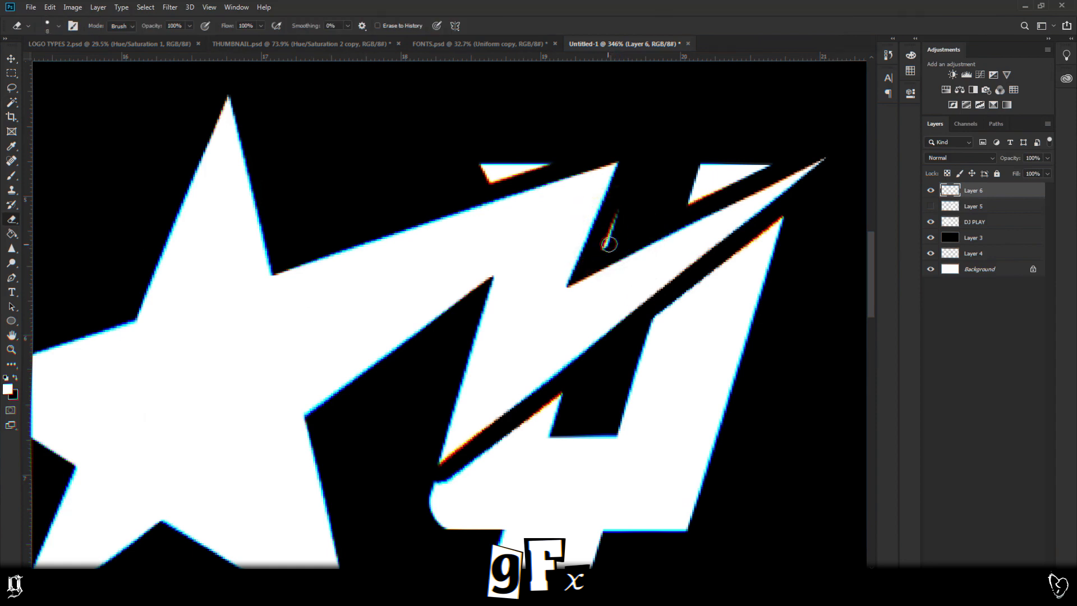
{"action": "left_click_drag", "start_coordinate": [609, 244], "coordinate": [617, 225]}
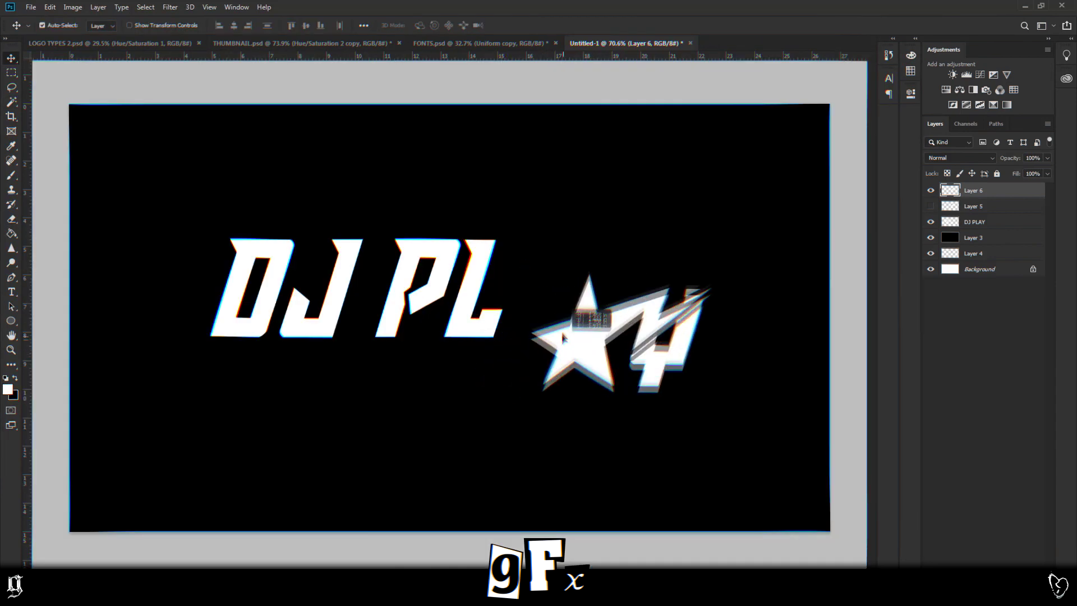
Place the star and Y back beside DJ PL and merge them with the DJ PLAY layer
{"action": "left_click_drag", "start_coordinate": [563, 338], "coordinate": [521, 283]}
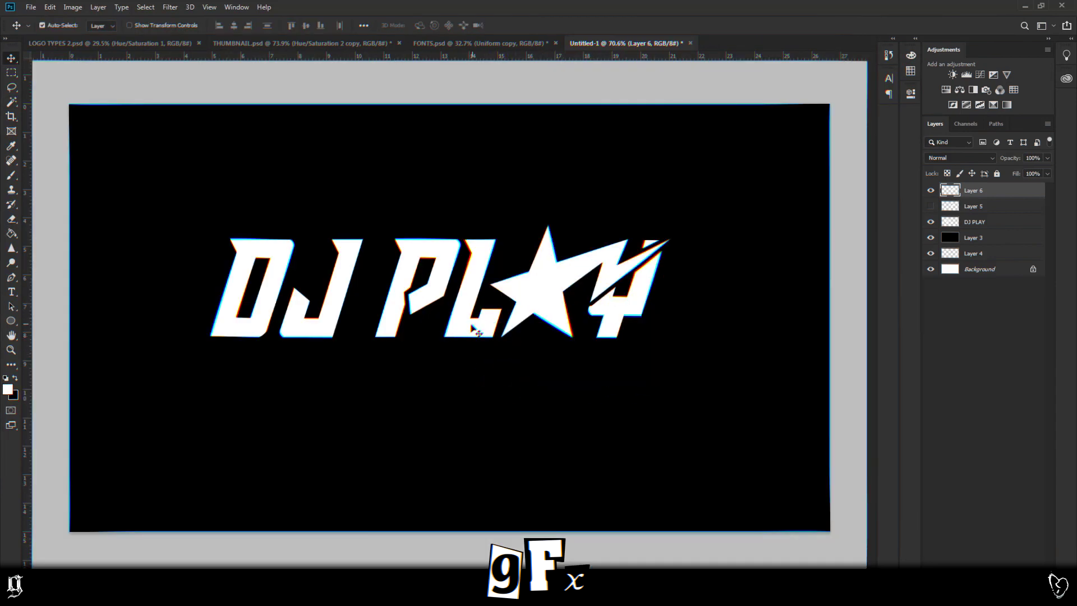
{"action": "left_click", "coordinate": [982, 223], "text": "ctrl"}
{"action": "right_click", "coordinate": [981, 222]}
{"action": "left_click", "coordinate": [865, 441]}
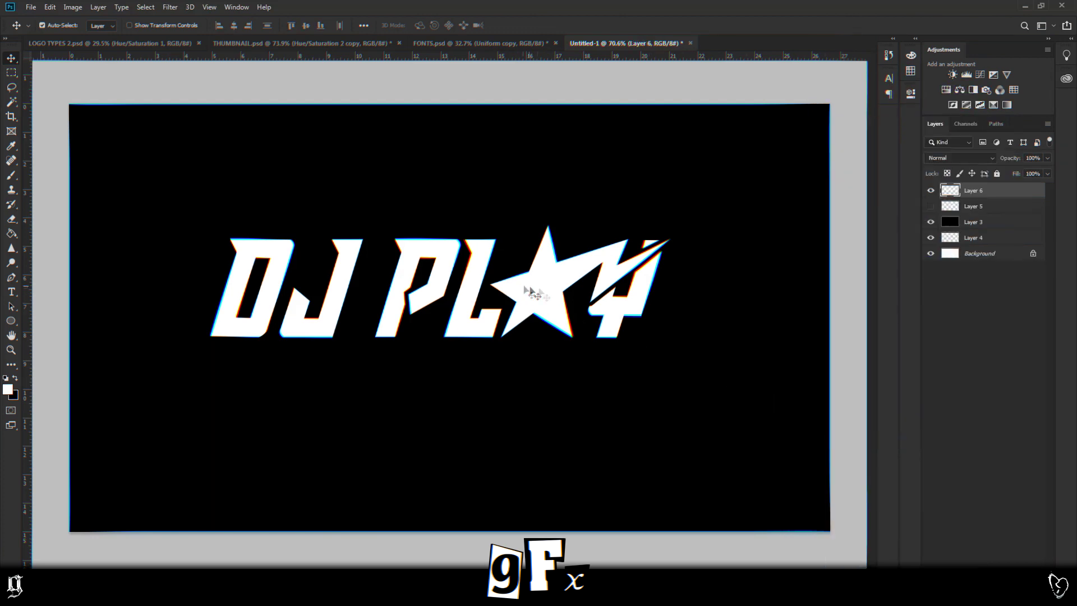
Move the merged lettering down toward the canvas centre and colour its star-and-bolt hot pink
{"action": "left_click_drag", "start_coordinate": [533, 295], "coordinate": [523, 350]}
{"action": "key", "text": "b"}
{"action": "left_click", "coordinate": [8, 389]}
{"action": "left_click_drag", "start_coordinate": [724, 438], "coordinate": [769, 391]}
{"action": "left_click", "coordinate": [784, 435]}
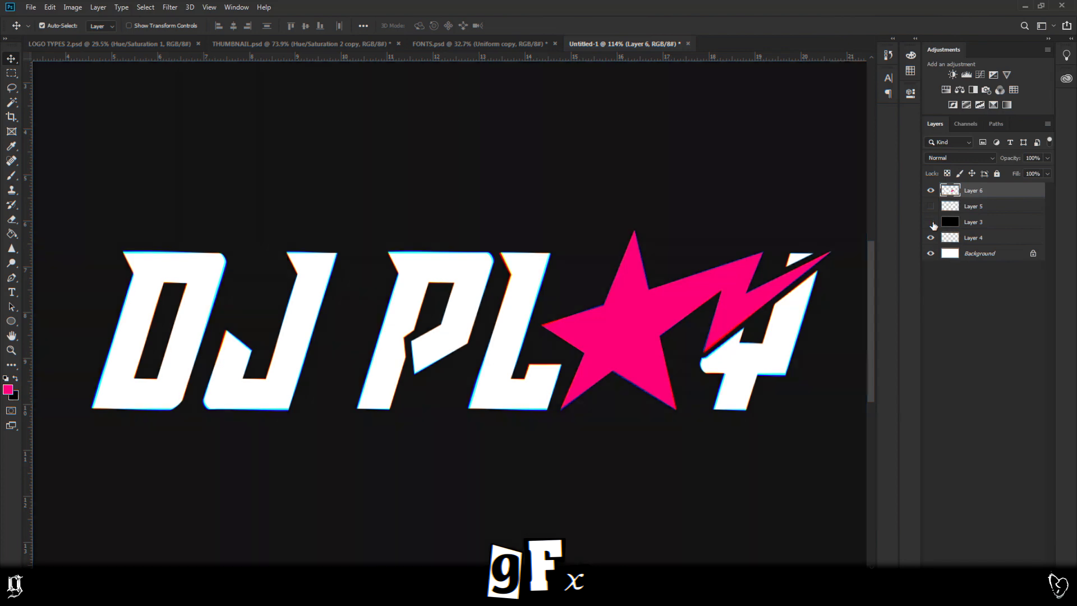
Hide the black background layer and add a black Stroke layer style to the DJ PLAY lettering
{"action": "left_click", "coordinate": [931, 222]}
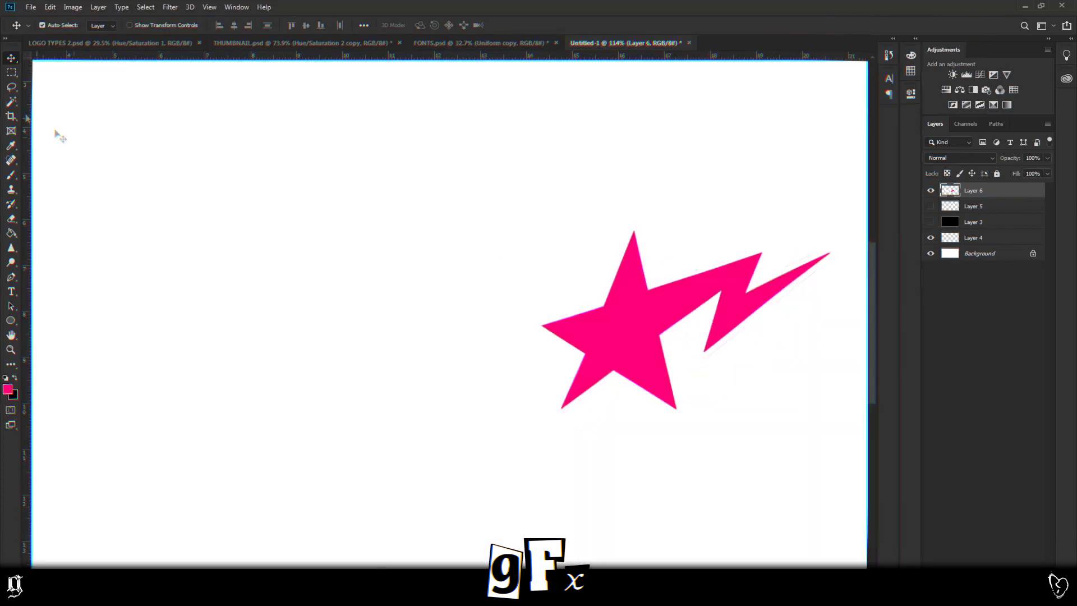
{"action": "left_click", "coordinate": [979, 208]}
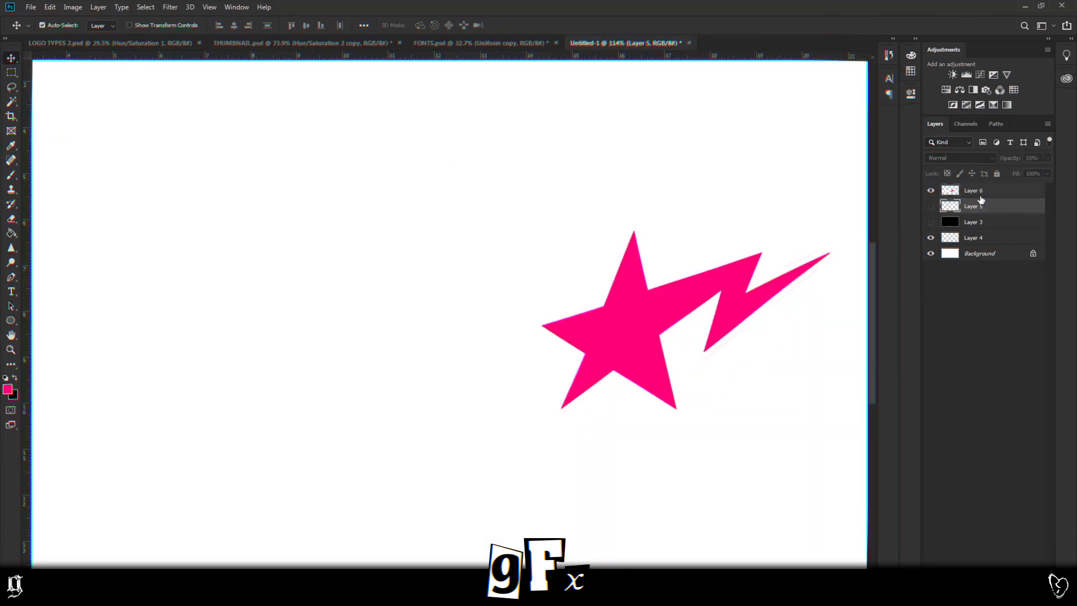
{"action": "right_click", "coordinate": [980, 202]}
{"action": "key", "text": "Escape"}
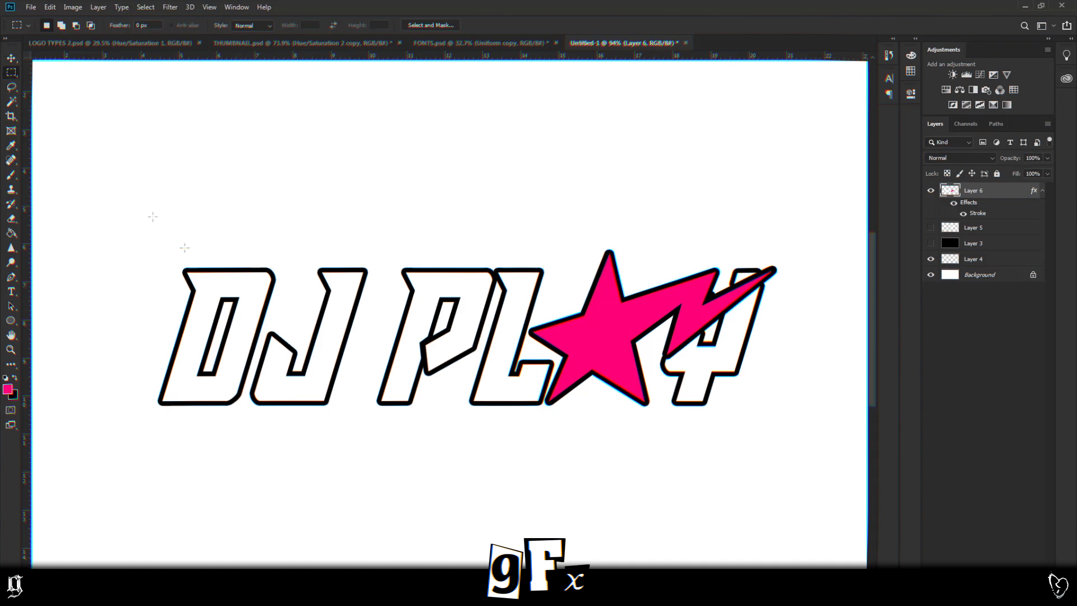
Increase the thickness of the lettering's black stroke
{"action": "left_click", "coordinate": [11, 277]}
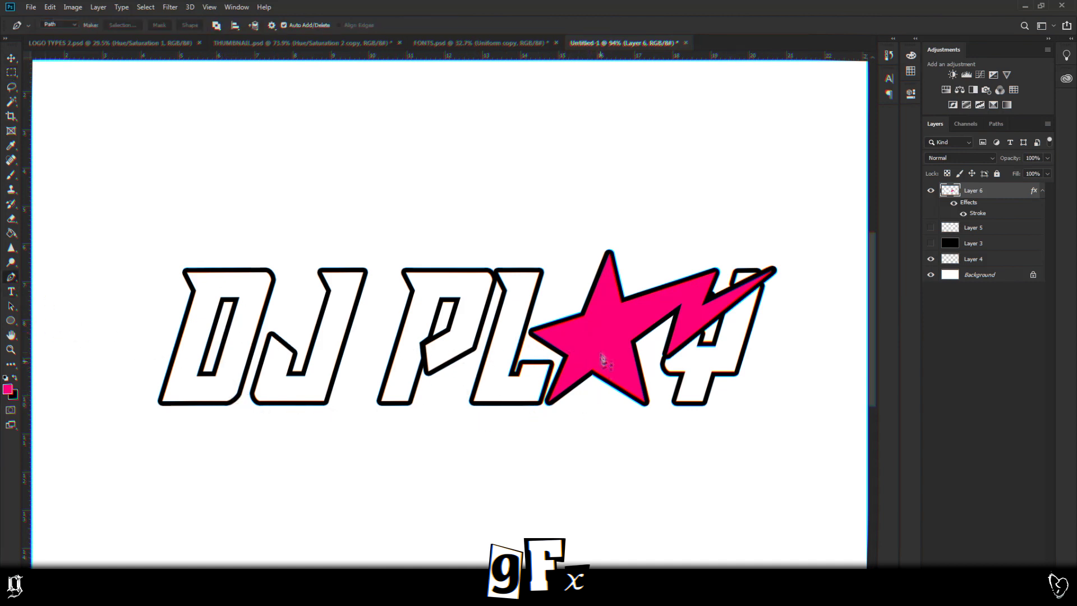
{"action": "right_click", "coordinate": [977, 191]}
{"action": "key", "text": "Escape"}
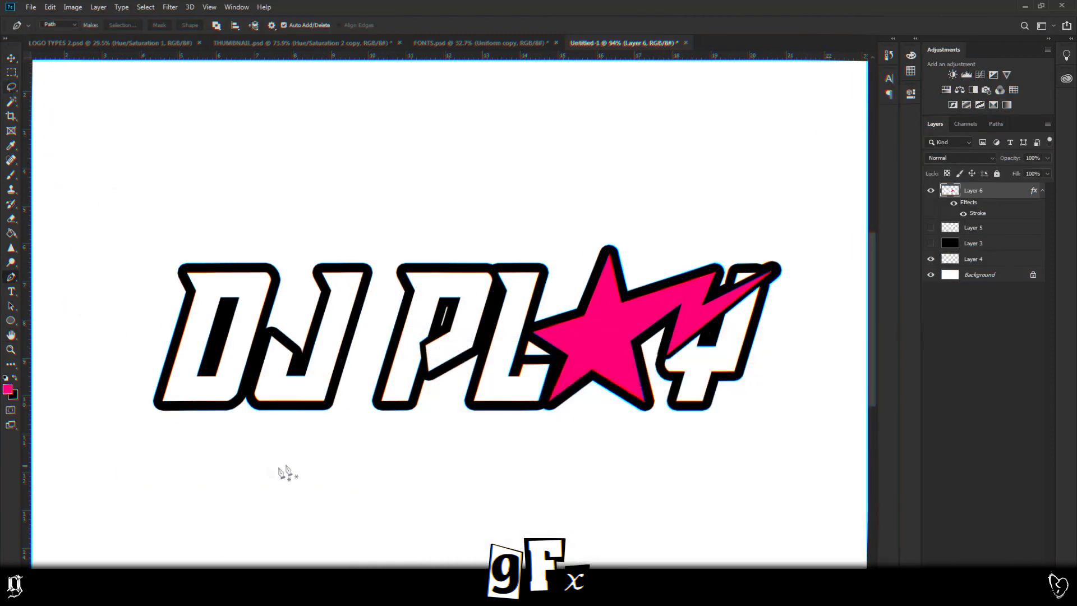
Outline the letter D with the Pen tool, convert the path to a selection, and move the D closer to the J
{"action": "left_click", "coordinate": [242, 405]}
{"action": "left_click", "coordinate": [289, 253]}
{"action": "left_click_drag", "start_coordinate": [201, 240], "coordinate": [174, 242]}
{"action": "left_click", "coordinate": [123, 256]}
{"action": "left_click_drag", "start_coordinate": [124, 425], "coordinate": [149, 429]}
{"action": "right_click", "coordinate": [248, 423]}
{"action": "left_click", "coordinate": [292, 225]}
{"action": "key", "text": "ctrl+t"}
{"action": "left_click_drag", "start_coordinate": [281, 308], "coordinate": [303, 324]}
{"action": "key", "text": "Return"}
Select the D and J together with a Pen path, move them right against the P, and deselect
{"action": "left_click", "coordinate": [342, 423]}
{"action": "left_click", "coordinate": [399, 240]}
{"action": "left_click", "coordinate": [127, 255]}
{"action": "left_click", "coordinate": [97, 439]}
{"action": "right_click", "coordinate": [335, 159]}
{"action": "left_click", "coordinate": [370, 206]}
{"action": "key", "text": "ctrl+t"}
{"action": "key", "text": "Return"}
{"action": "key", "text": "ctrl+d"}
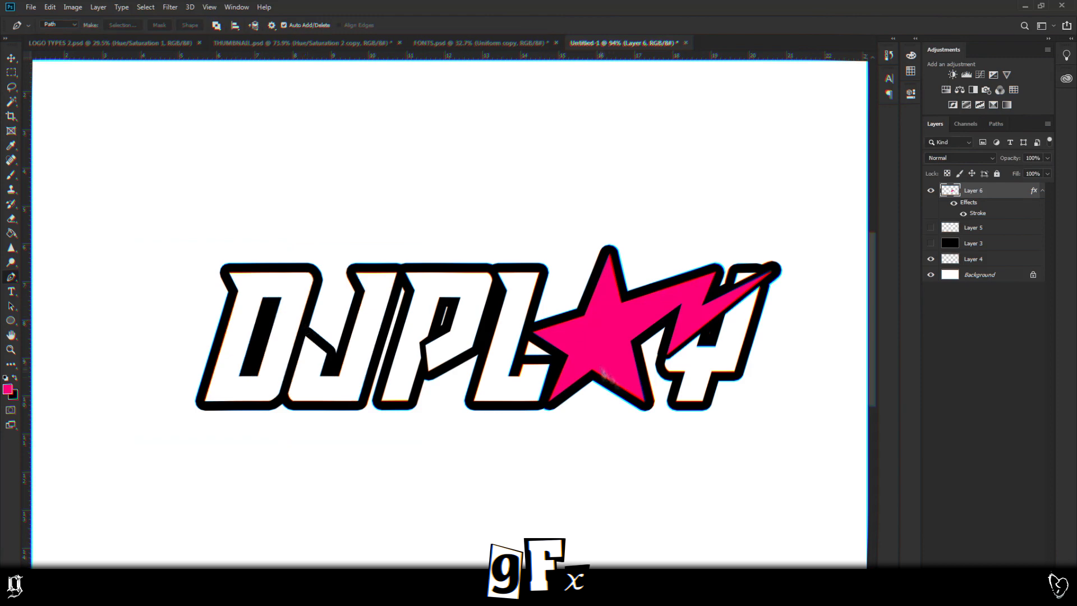
Add a new empty layer directly beneath the stroked lettering layer
{"action": "scroll", "coordinate": [611, 452], "scroll_direction": "down", "scroll_amount": 3}
{"action": "scroll", "coordinate": [221, 389], "scroll_direction": "up", "scroll_amount": 4}
{"action": "left_click", "coordinate": [988, 229]}
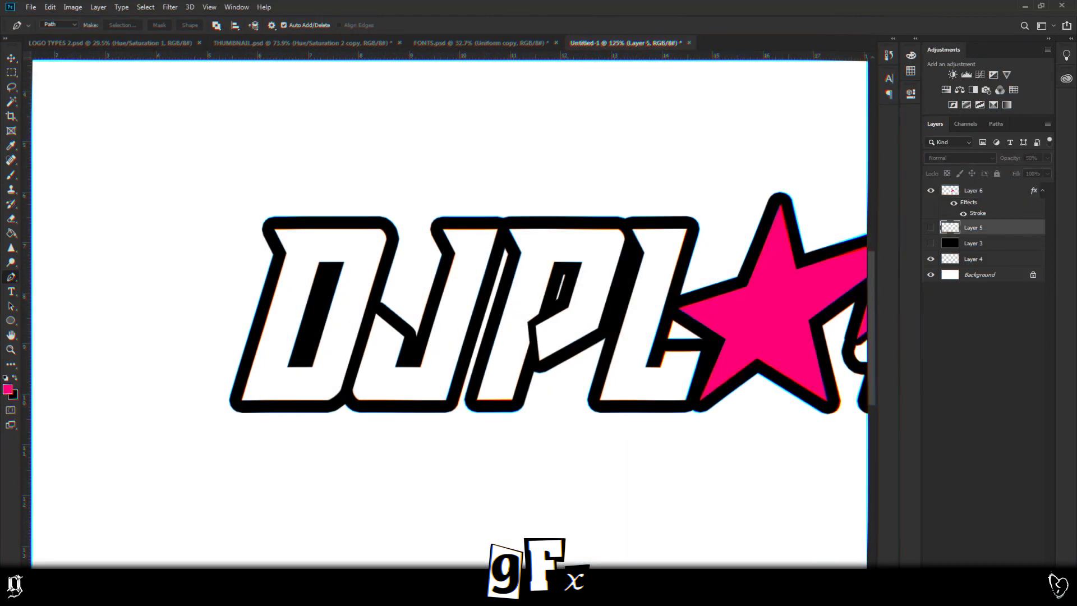
{"action": "left_click", "coordinate": [1029, 574]}
{"action": "scroll", "coordinate": [380, 421], "scroll_direction": "up", "scroll_amount": 3}
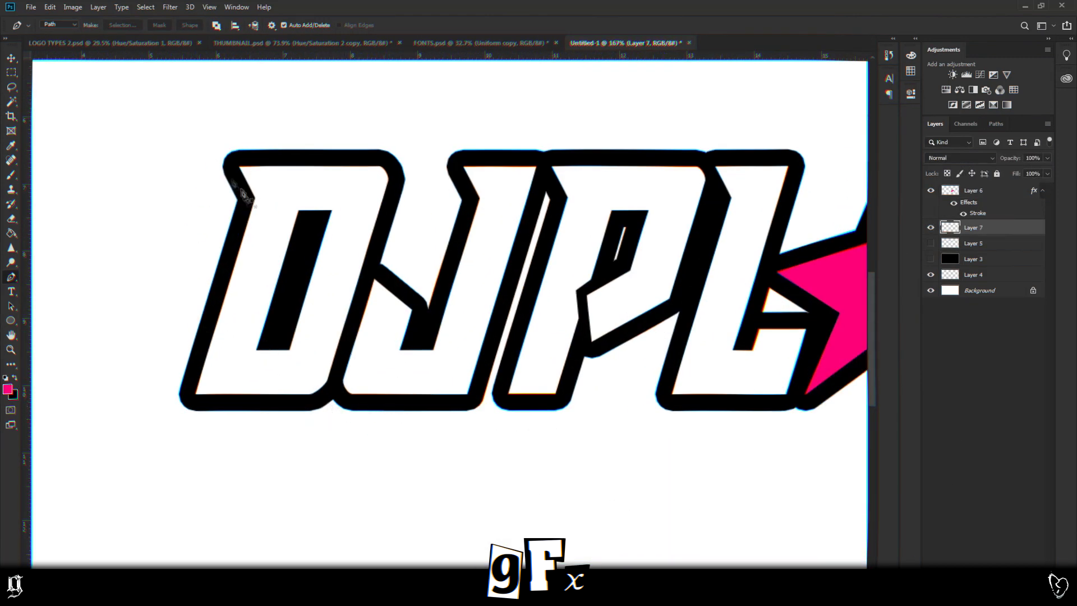
Draw a squared-off Pen path around the rounded lower-left corner of the D's outline and convert it to a selection
{"action": "scroll", "coordinate": [118, 412], "scroll_direction": "up", "scroll_amount": 3}
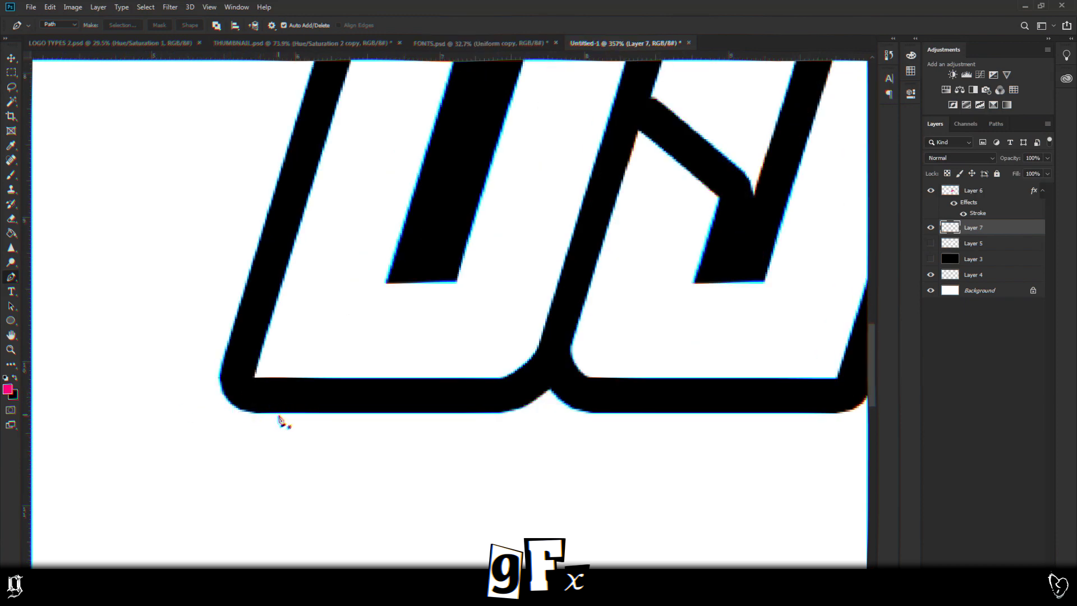
{"action": "left_click", "coordinate": [283, 414]}
{"action": "left_click", "coordinate": [205, 414]}
{"action": "scroll", "coordinate": [212, 404], "scroll_direction": "down", "scroll_amount": 3}
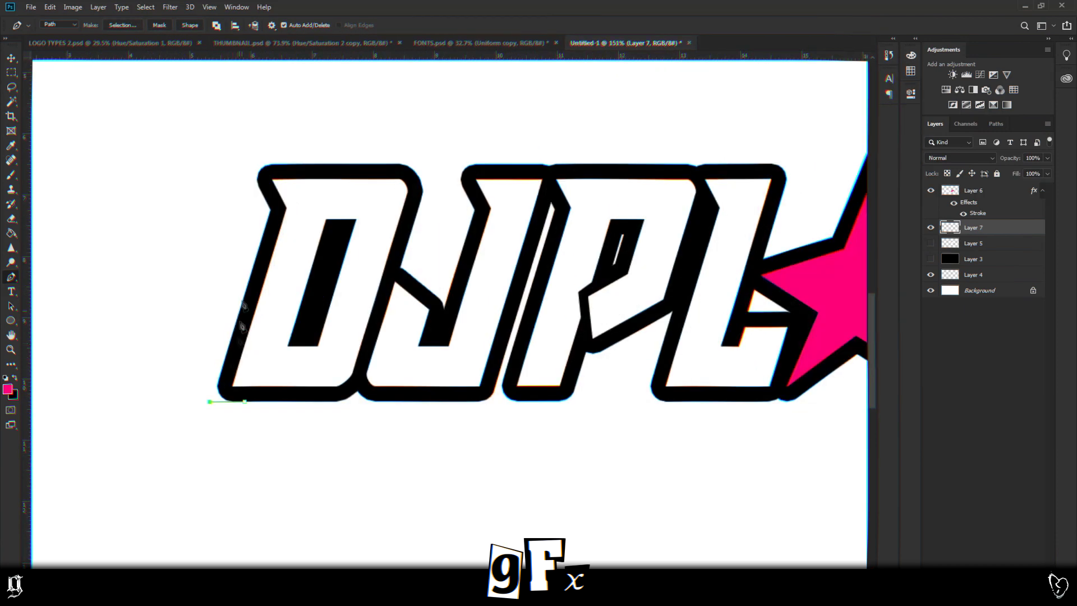
{"action": "left_click", "coordinate": [275, 214]}
{"action": "scroll", "coordinate": [209, 423], "scroll_direction": "up", "scroll_amount": 5}
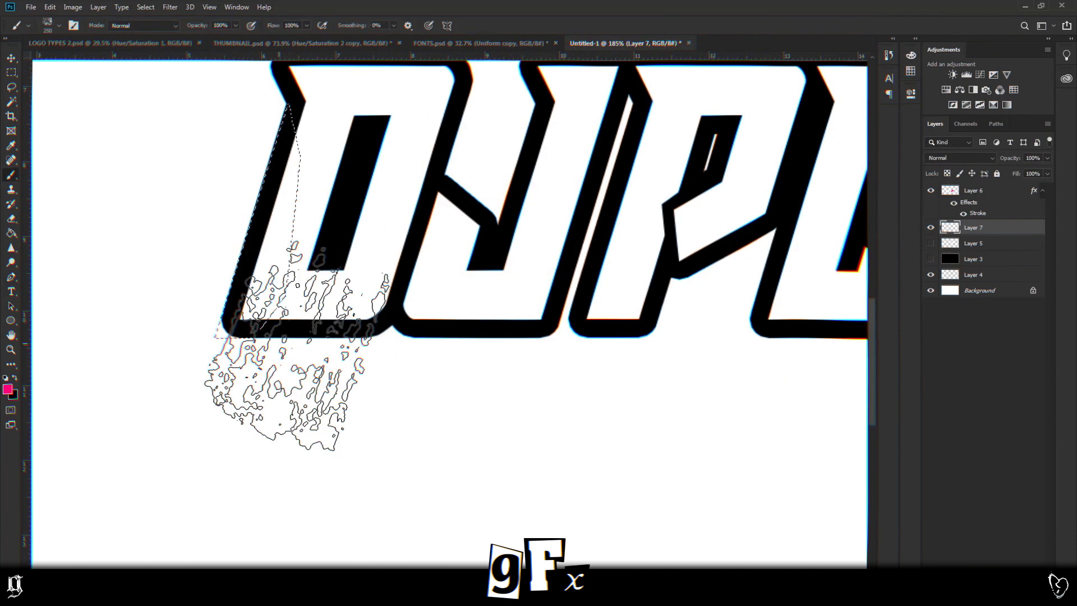
Sample black from the lettering's outline, switch to a round brush, and paint the selected corner of the D
{"action": "left_click", "coordinate": [279, 326], "text": "alt"}
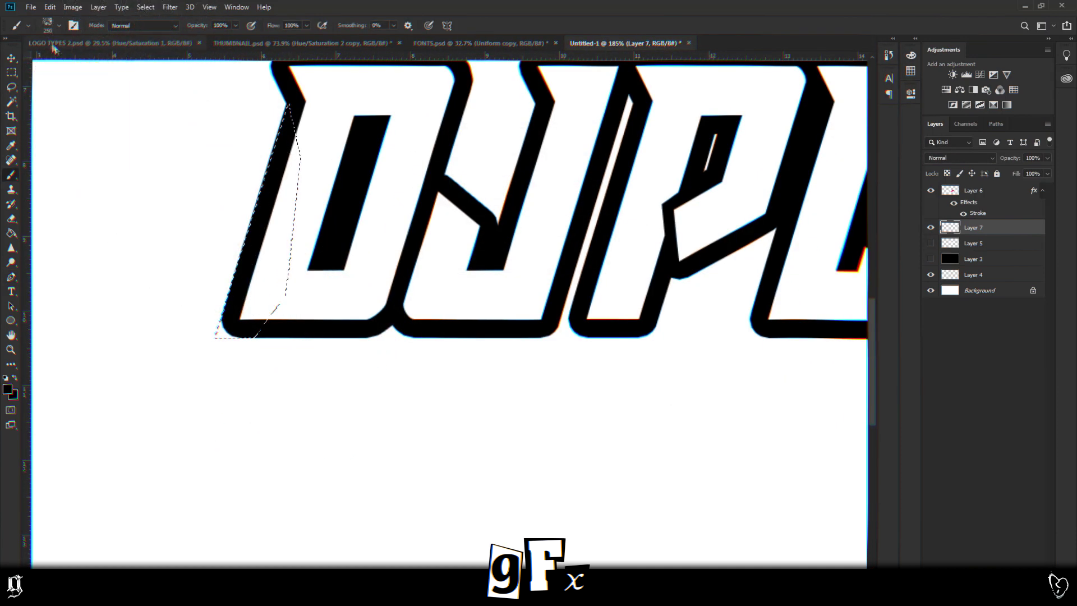
{"action": "left_click", "coordinate": [59, 25]}
{"action": "left_click", "coordinate": [286, 318]}
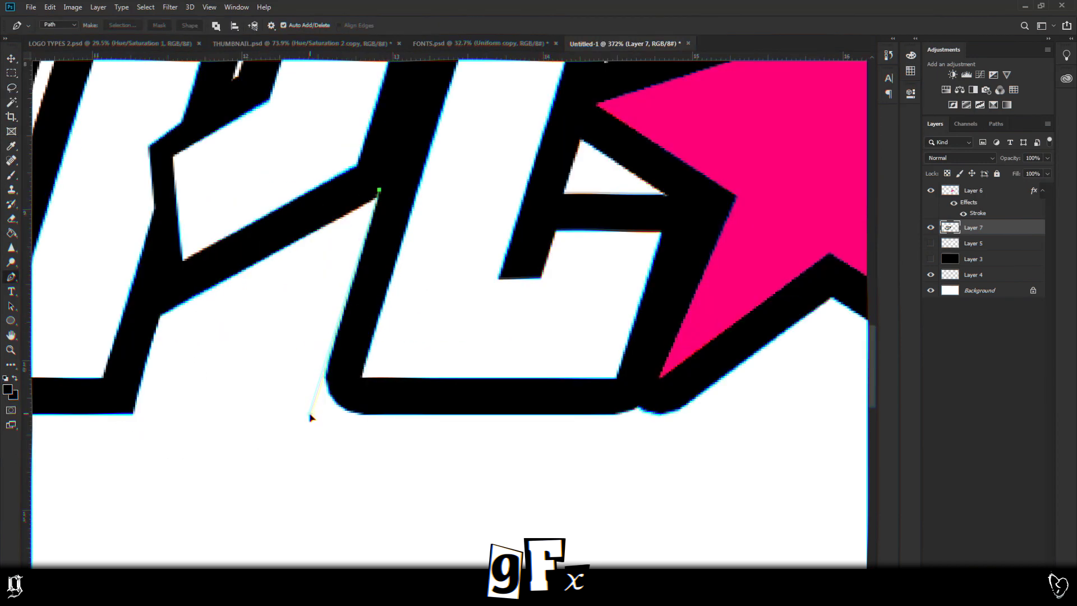
Draw a Pen path that squares off the L's lower-left outline corner and runs along its base to the star's lower-left tip
{"action": "left_click", "coordinate": [309, 416]}
{"action": "left_click", "coordinate": [479, 415]}
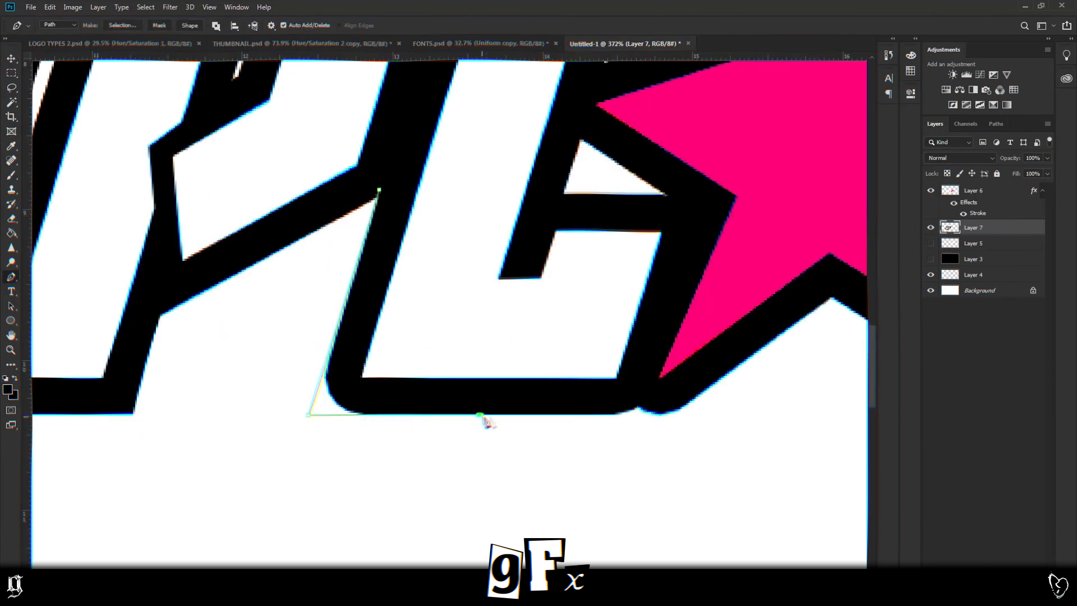
{"action": "left_click", "coordinate": [662, 416]}
{"action": "scroll", "coordinate": [637, 425], "scroll_direction": "down", "scroll_amount": 2}
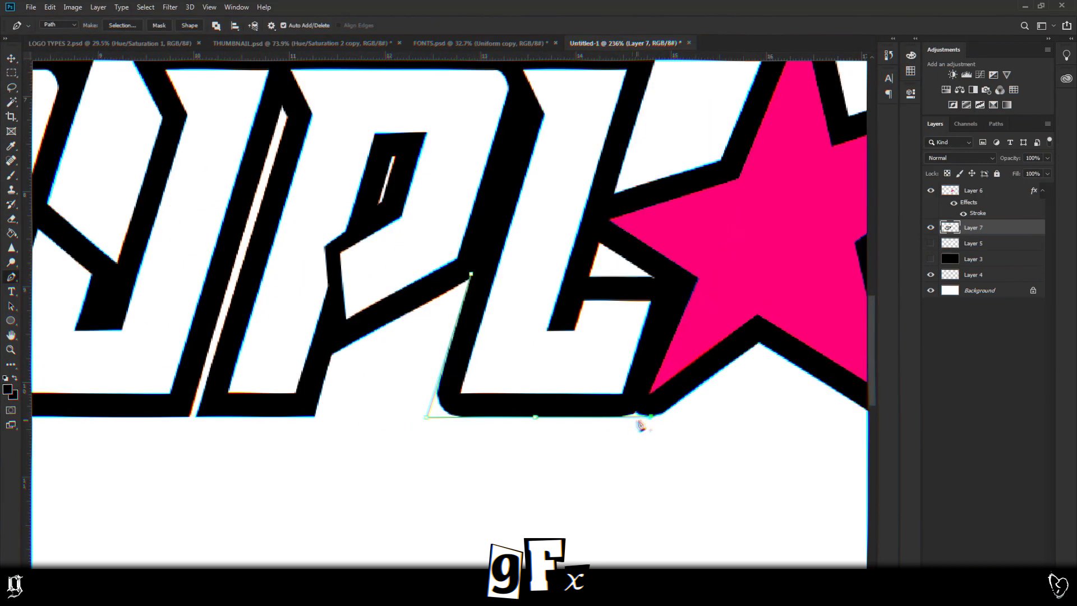
{"action": "left_click", "coordinate": [659, 399]}
{"action": "left_click", "coordinate": [515, 371]}
{"action": "left_click", "coordinate": [512, 298]}
Convert the path around the L's base to a selection and paint it black with the Brush
{"action": "right_click", "coordinate": [529, 306]}
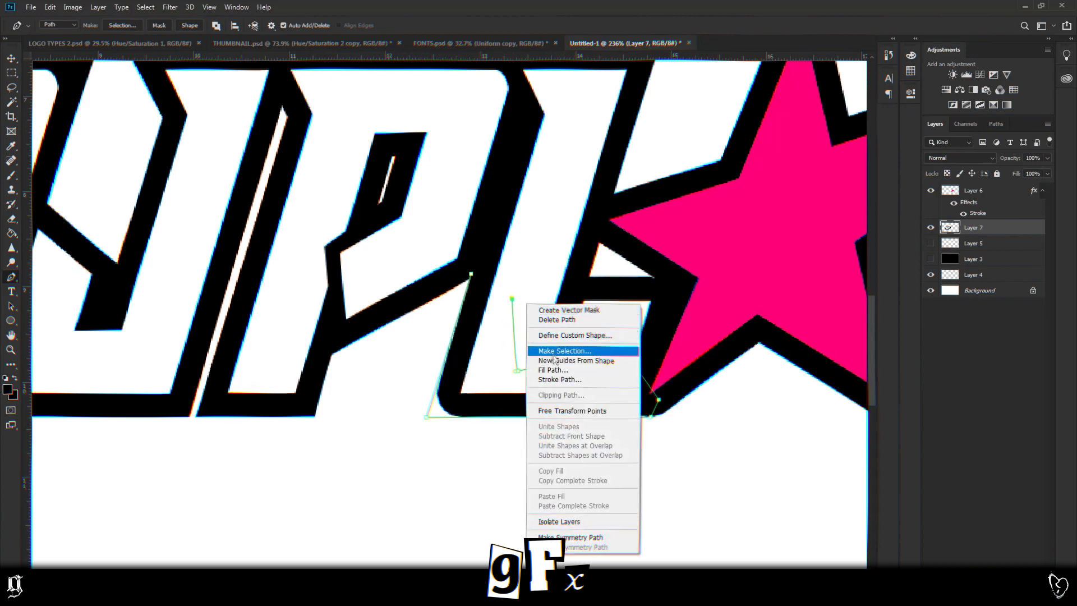
{"action": "left_click", "coordinate": [564, 351]}
{"action": "key", "text": "Return"}
{"action": "key", "text": "b"}
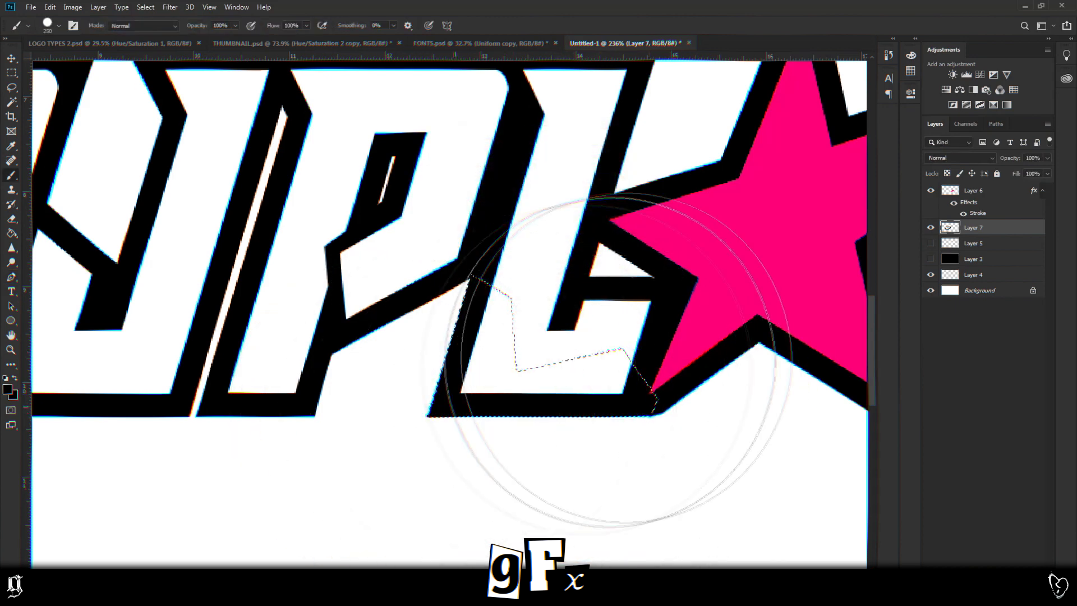
Draw a Pen path squaring off the rounded inner corner of the Y just below the bolt's lower tip
{"action": "scroll", "coordinate": [589, 443], "scroll_direction": "down", "scroll_amount": 6}
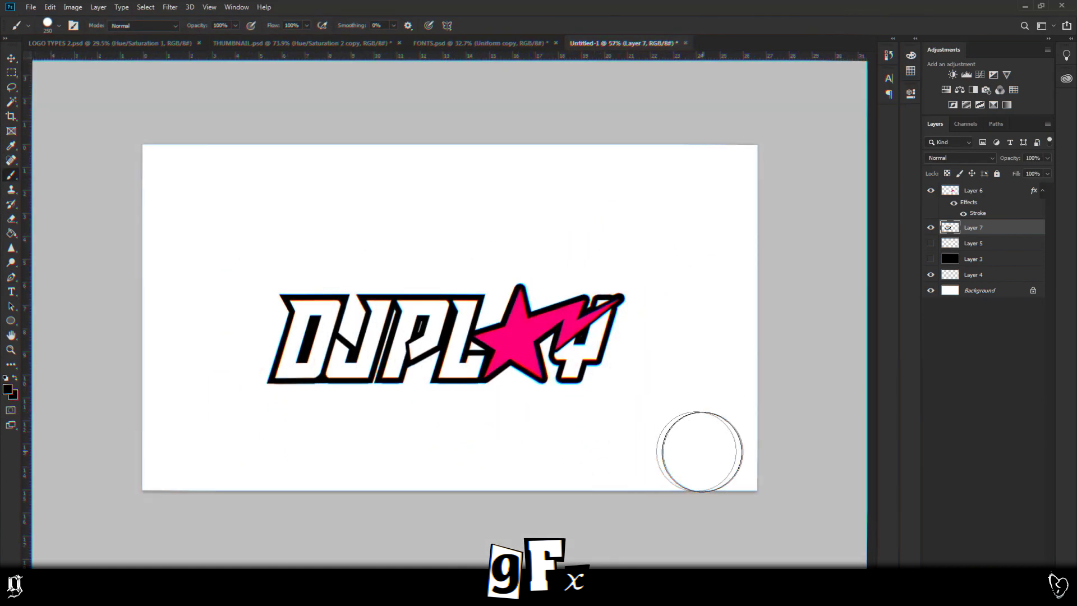
{"action": "scroll", "coordinate": [611, 298], "scroll_direction": "up", "scroll_amount": 10}
{"action": "scroll", "coordinate": [423, 358], "scroll_direction": "down", "scroll_amount": 4}
{"action": "scroll", "coordinate": [312, 344], "scroll_direction": "up", "scroll_amount": 6}
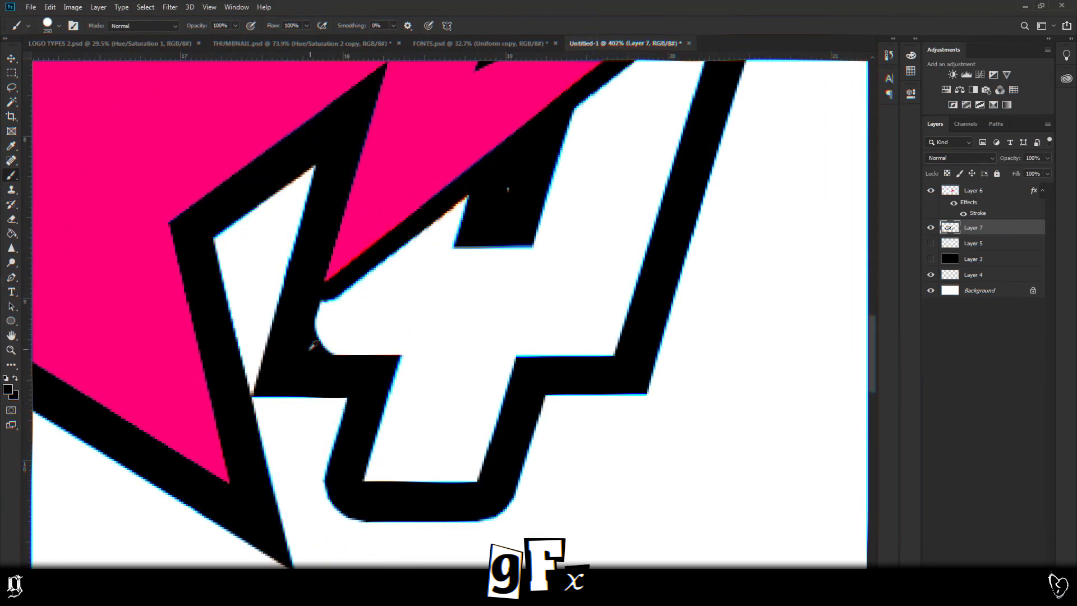
{"action": "scroll", "coordinate": [314, 344], "scroll_direction": "up", "scroll_amount": 2}
{"action": "key", "text": "v"}
{"action": "left_click", "coordinate": [11, 277]}
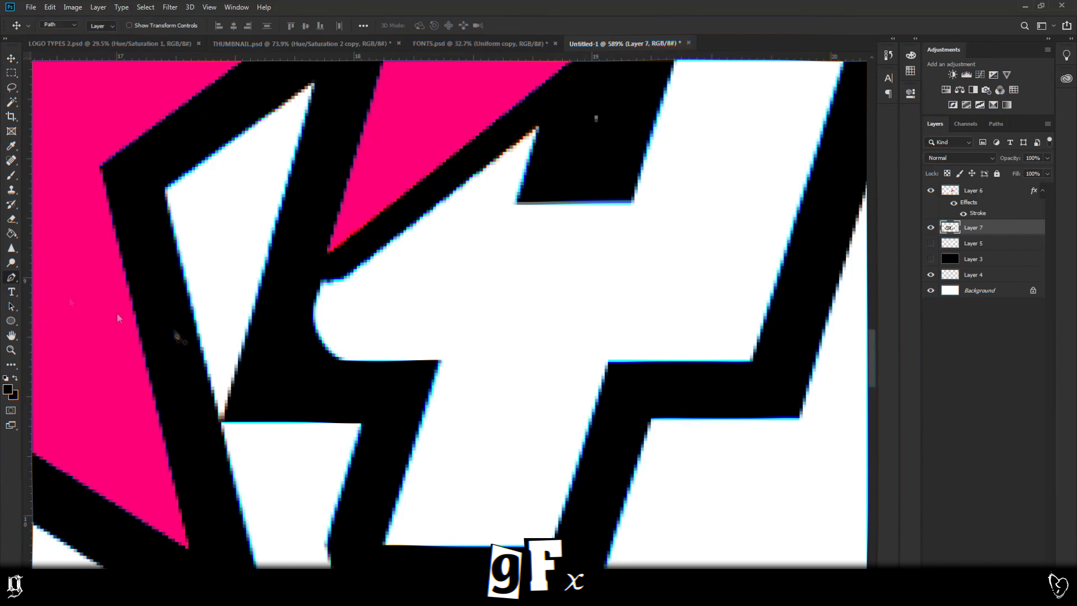
{"action": "left_click", "coordinate": [372, 361]}
{"action": "left_click", "coordinate": [297, 360]}
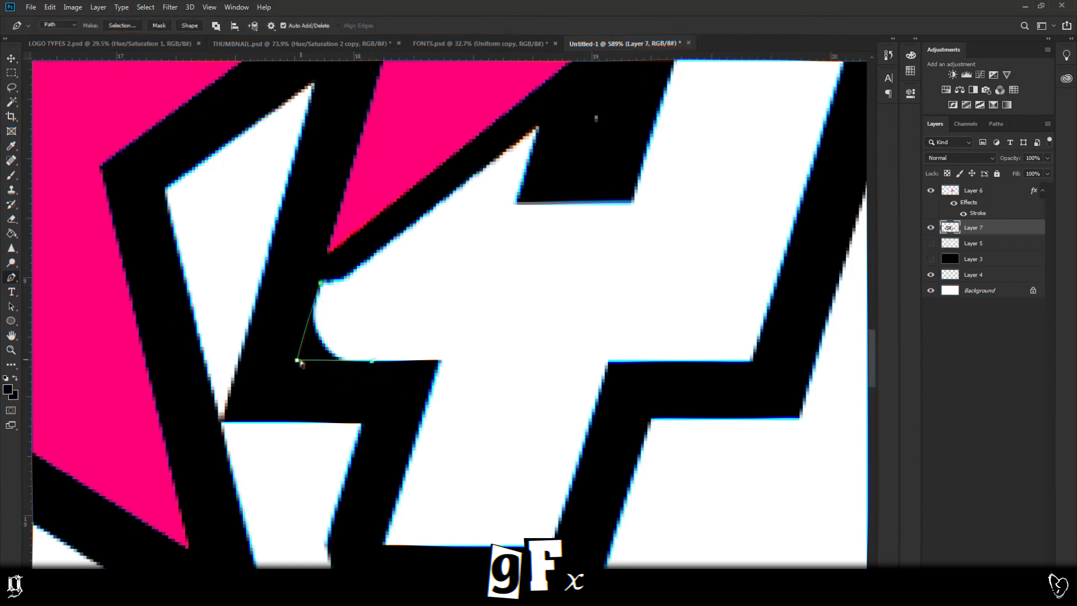
{"action": "left_click_drag", "start_coordinate": [298, 360], "coordinate": [301, 359]}
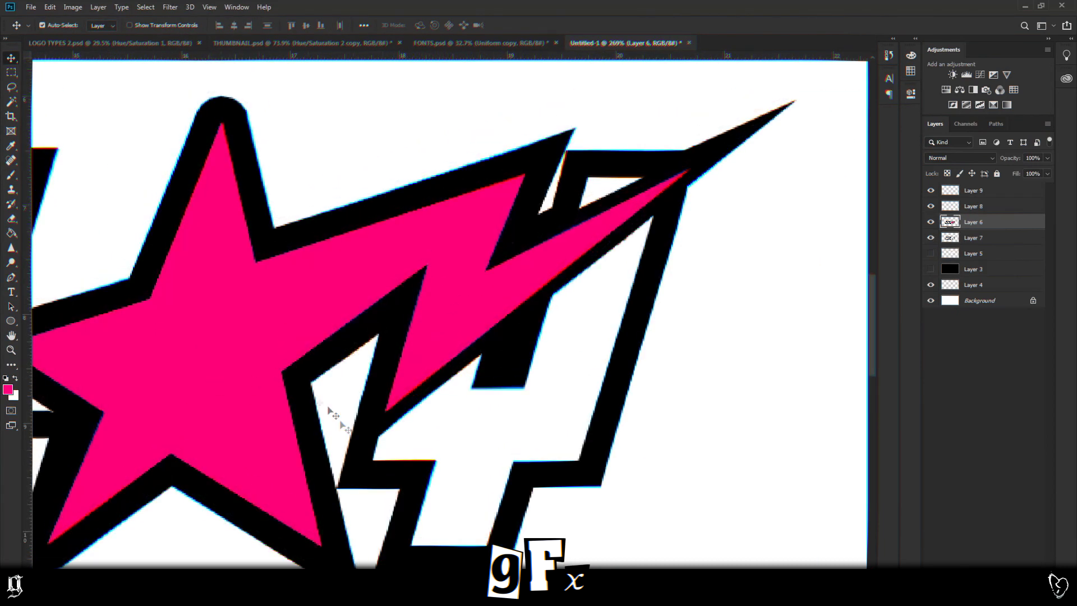
Add a new layer at the top of the stack and draw a Pen path from the Y's inner corner along the bolt's lower edge
{"action": "scroll", "coordinate": [334, 416], "scroll_direction": "down", "scroll_amount": 3}
{"action": "scroll", "coordinate": [369, 455], "scroll_direction": "up", "scroll_amount": 1}
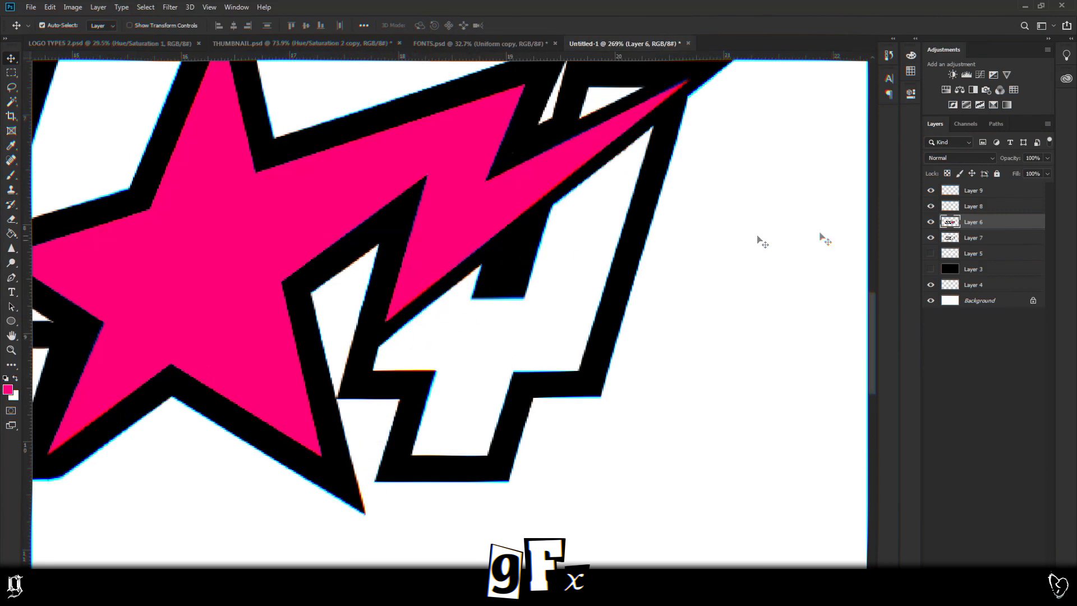
{"action": "left_click", "coordinate": [963, 193]}
{"action": "key", "text": "ctrl+shift+alt+n"}
{"action": "key", "text": "p"}
{"action": "left_click", "coordinate": [375, 362]}
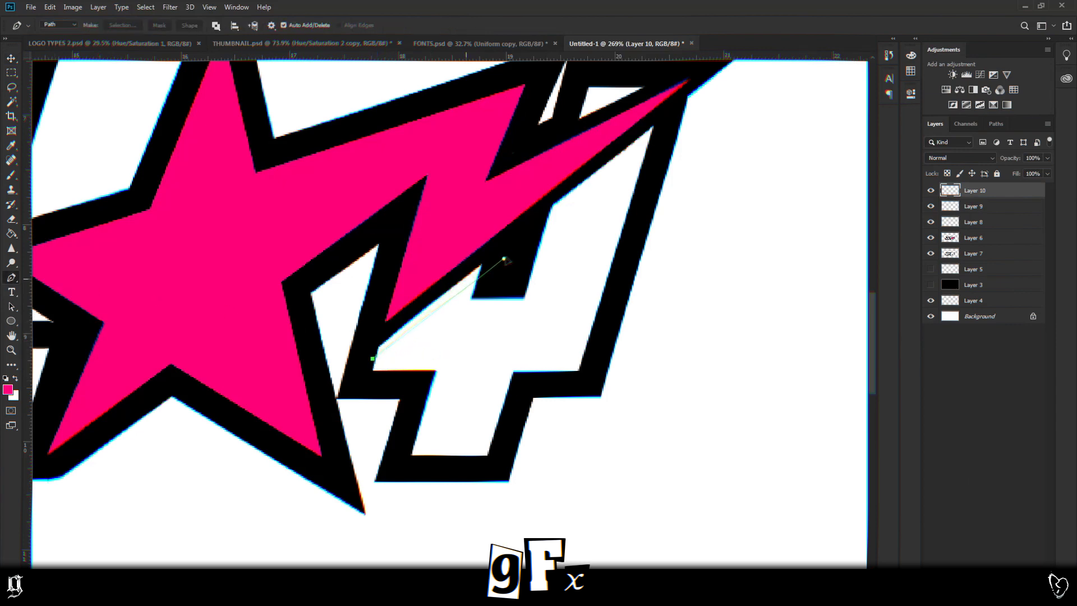
{"action": "scroll", "coordinate": [601, 175], "scroll_direction": "down", "scroll_amount": 2}
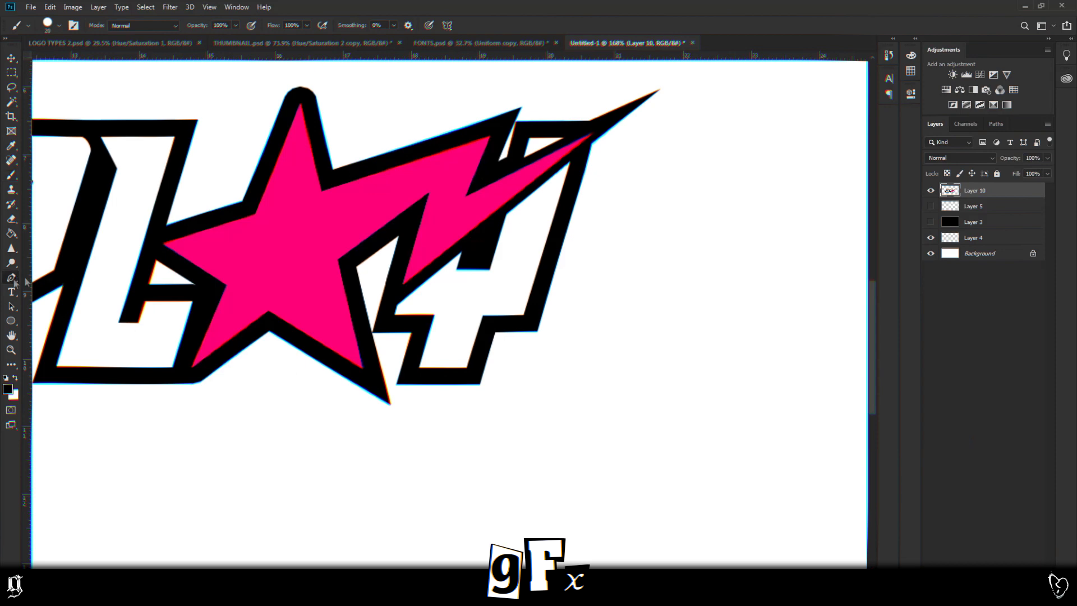
Extend the rounded outline at the star's top into a sharp black point with the Pen and Brush on a layer beneath the lettering
{"action": "left_click", "coordinate": [12, 278]}
{"action": "scroll", "coordinate": [620, 192], "scroll_direction": "up", "scroll_amount": 4}
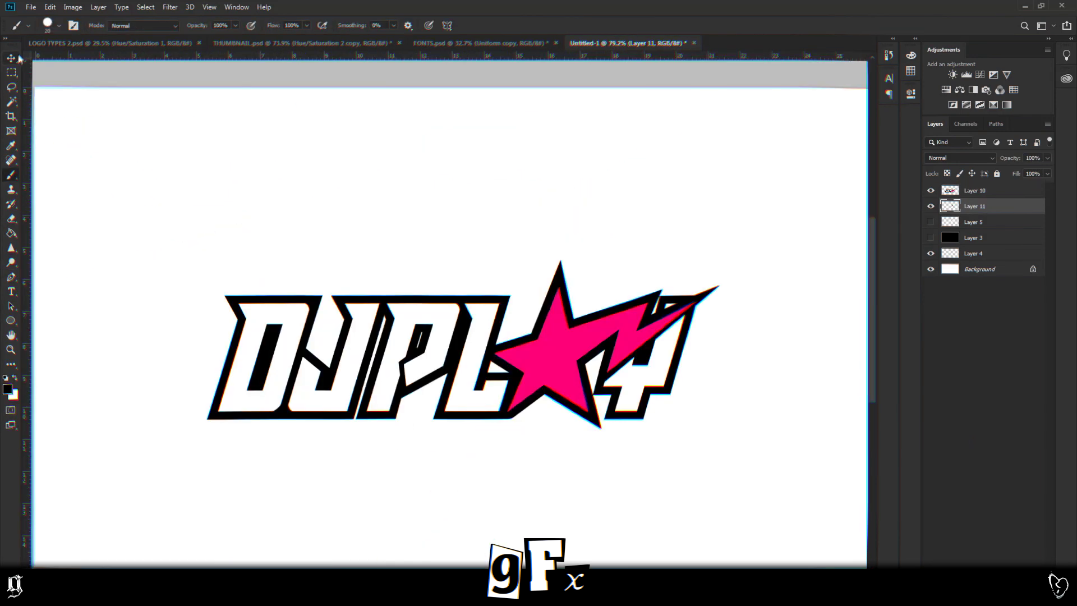
{"action": "key", "text": "v"}
{"action": "scroll", "coordinate": [620, 366], "scroll_direction": "down", "scroll_amount": 3}
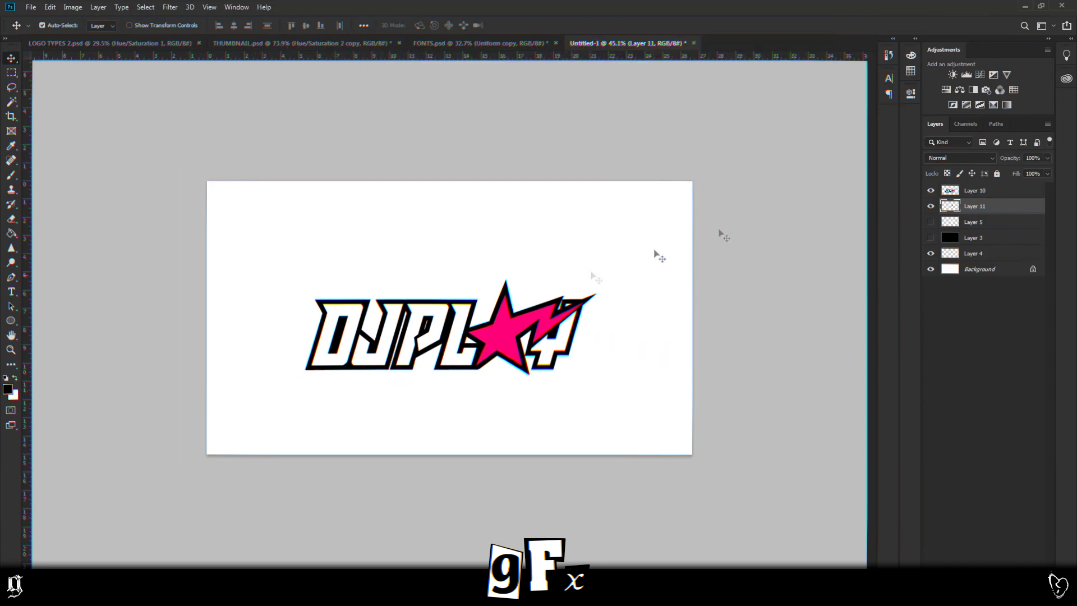
{"action": "scroll", "coordinate": [482, 343], "scroll_direction": "up", "scroll_amount": 3}
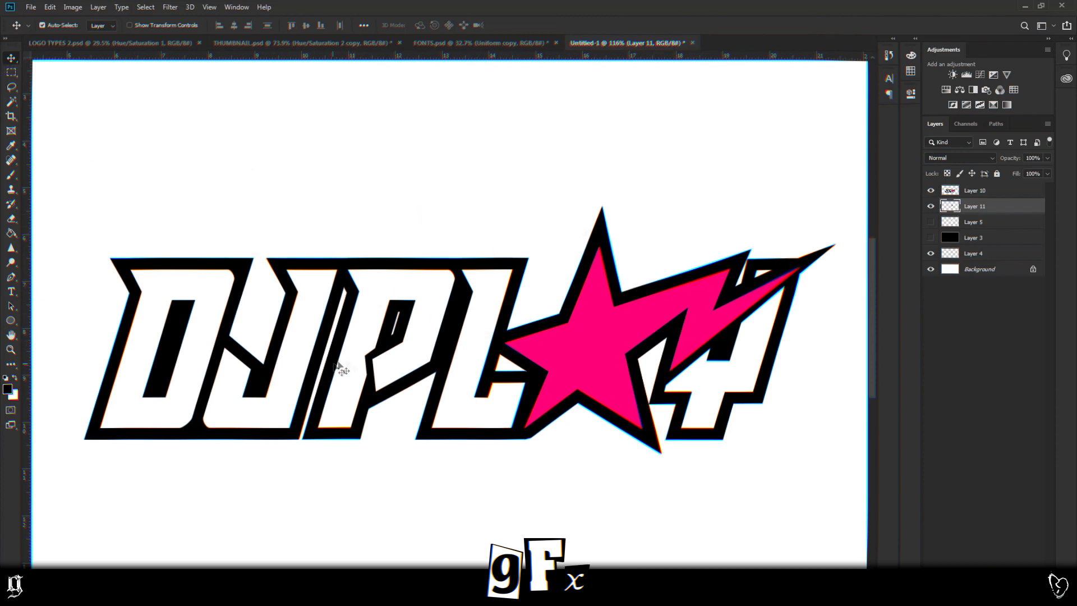
{"action": "scroll", "coordinate": [405, 373], "scroll_direction": "down", "scroll_amount": 3}
{"action": "scroll", "coordinate": [498, 345], "scroll_direction": "up", "scroll_amount": 3}
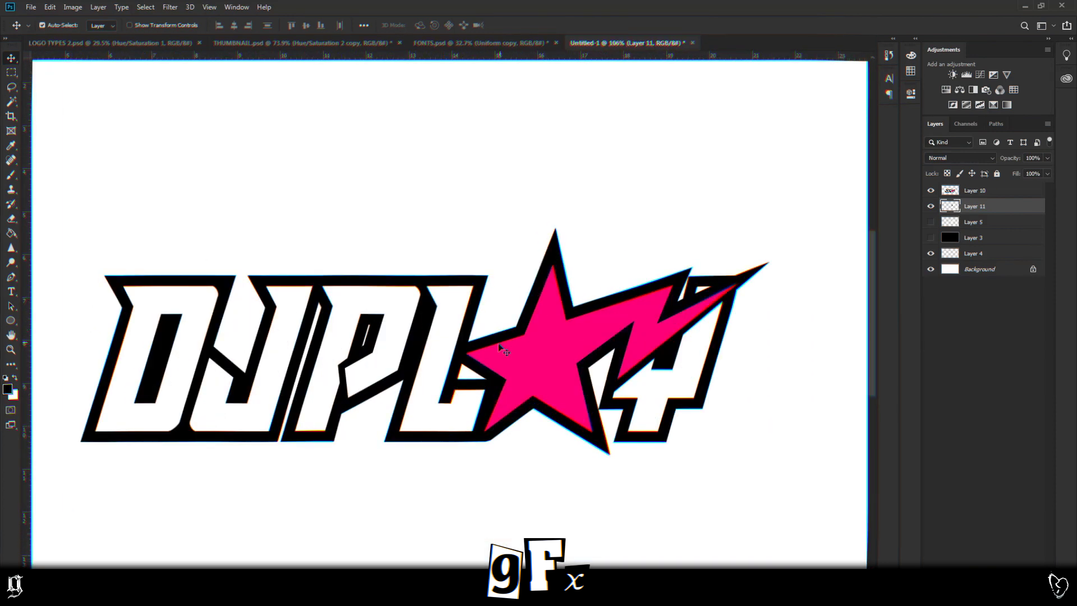